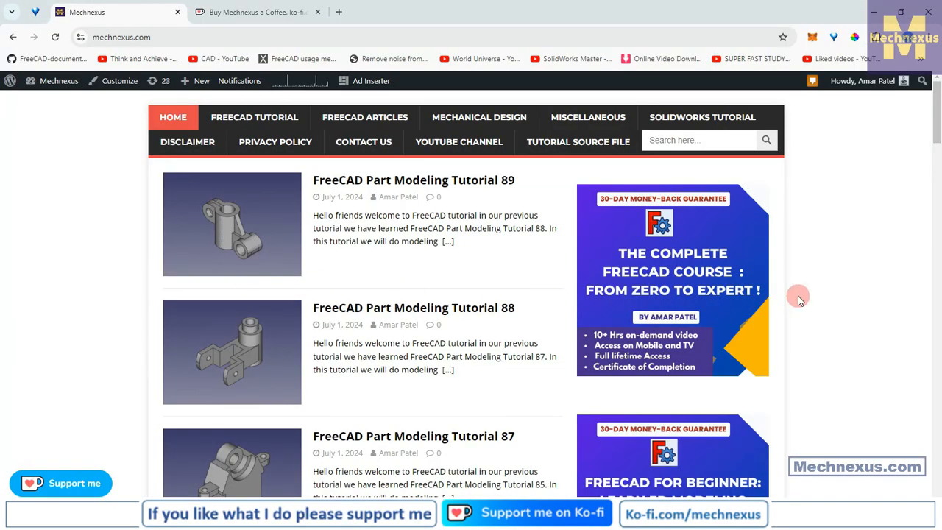
Browse the tutorial posts on the Mechnexus homepage and the donation and shop sections of its Ko-fi page
{"action": "scroll", "coordinate": [800, 299], "scroll_direction": "down", "scroll_amount": 3}
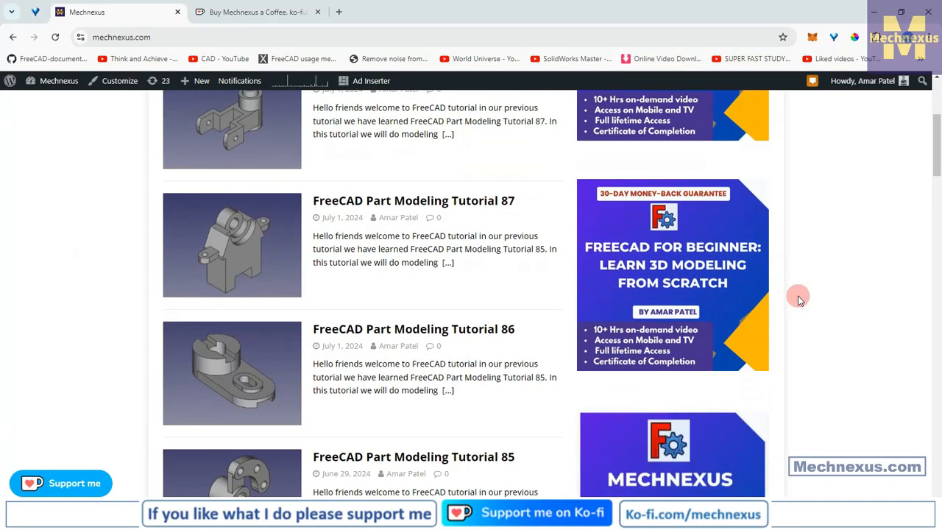
{"action": "scroll", "coordinate": [800, 299], "scroll_direction": "up", "scroll_amount": 2}
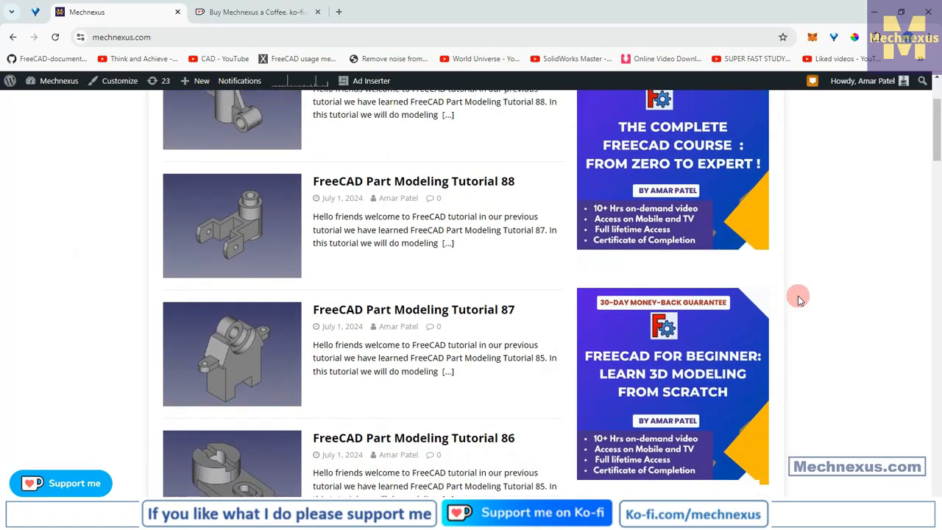
{"action": "scroll", "coordinate": [801, 300], "scroll_direction": "up", "scroll_amount": 2}
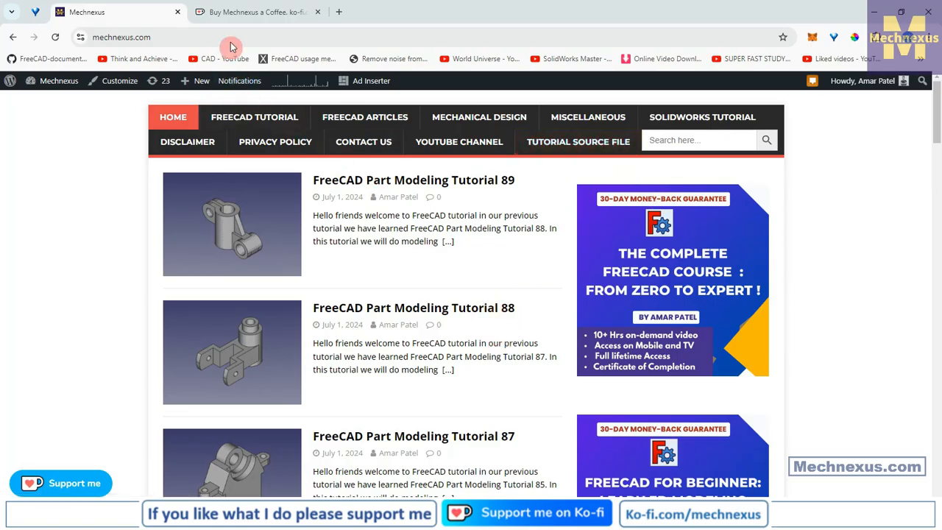
{"action": "left_click", "coordinate": [231, 17]}
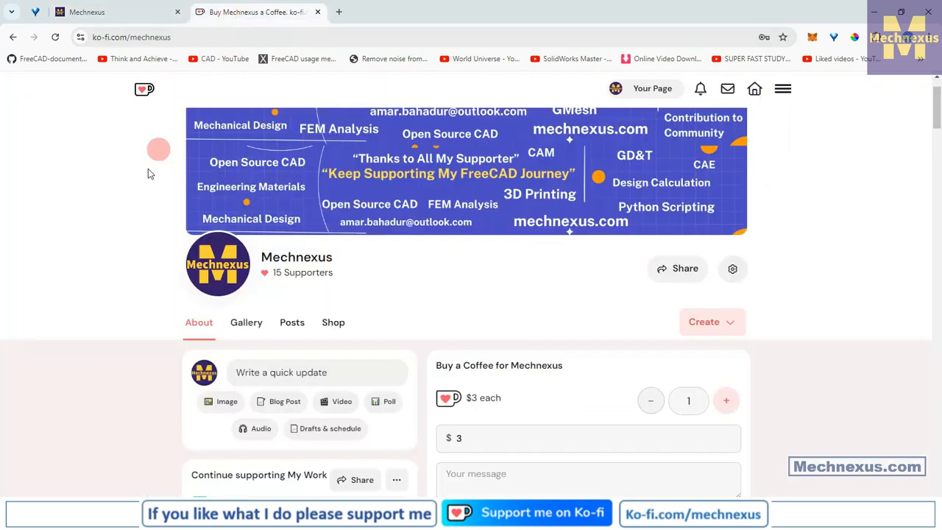
{"action": "scroll", "coordinate": [468, 310], "scroll_direction": "up", "scroll_amount": 1}
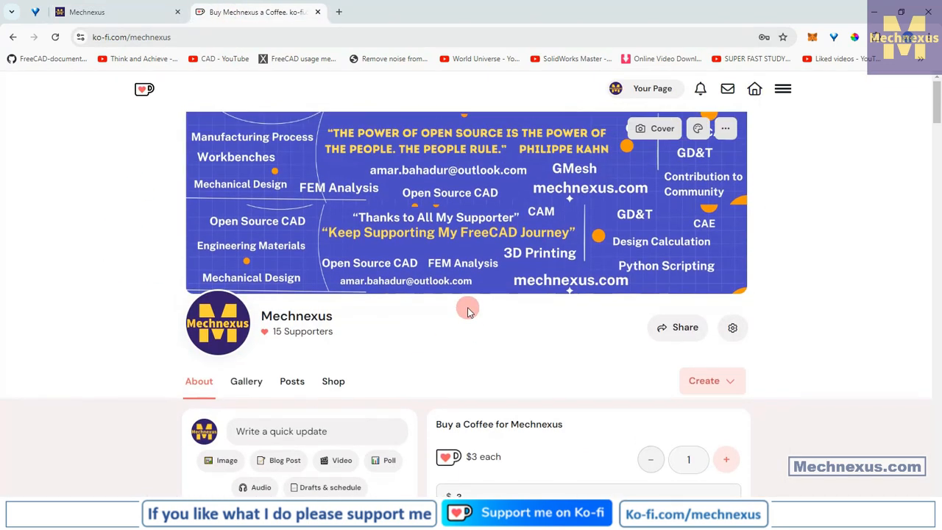
{"action": "scroll", "coordinate": [439, 350], "scroll_direction": "down", "scroll_amount": 2}
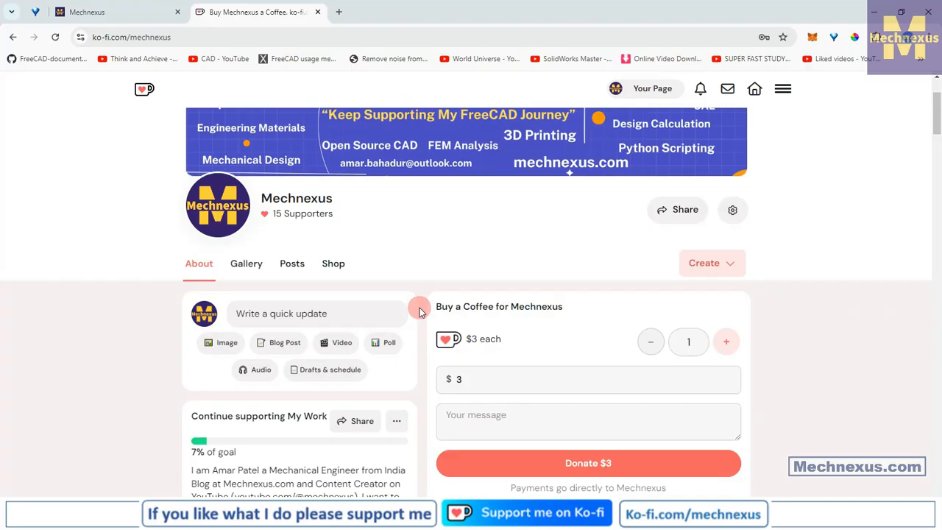
{"action": "scroll", "coordinate": [420, 312], "scroll_direction": "down", "scroll_amount": 2}
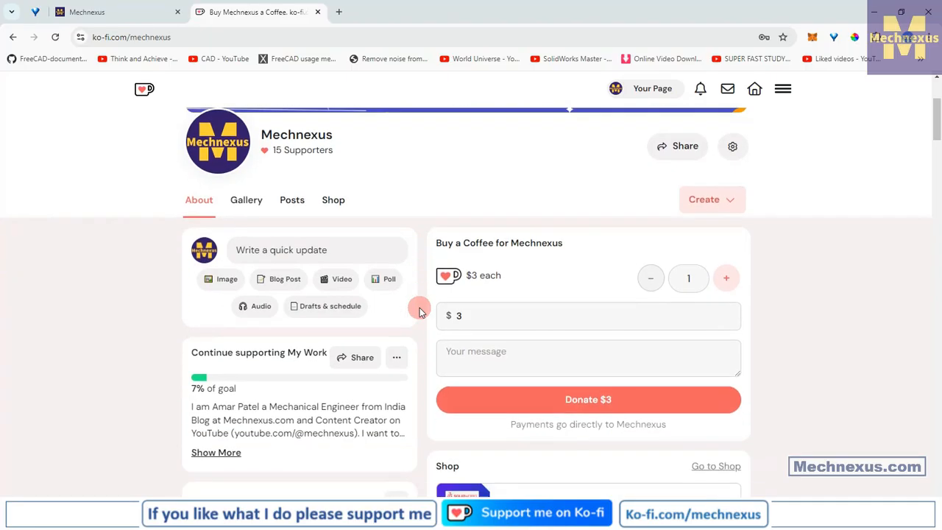
{"action": "scroll", "coordinate": [420, 312], "scroll_direction": "up", "scroll_amount": 3}
{"action": "scroll", "coordinate": [419, 312], "scroll_direction": "up", "scroll_amount": 1}
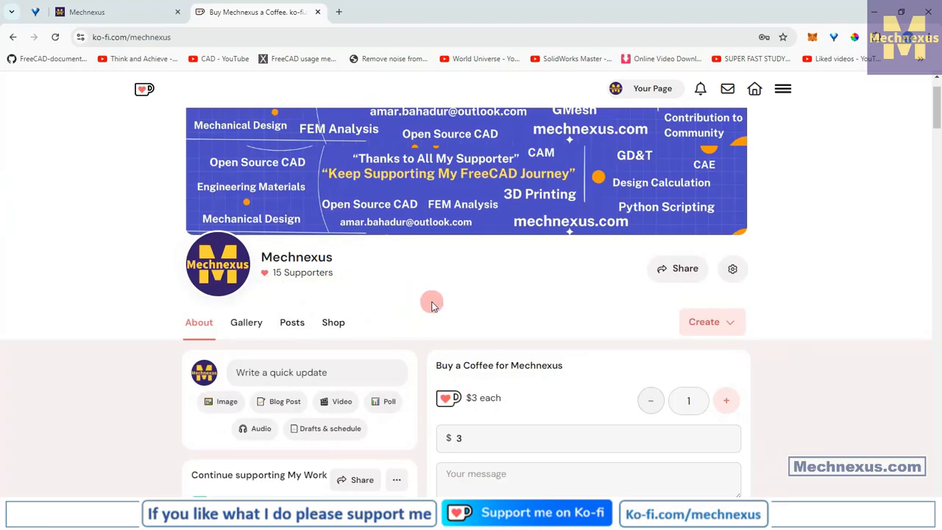
{"action": "scroll", "coordinate": [432, 305], "scroll_direction": "down", "scroll_amount": 2}
{"action": "scroll", "coordinate": [433, 309], "scroll_direction": "down", "scroll_amount": 3}
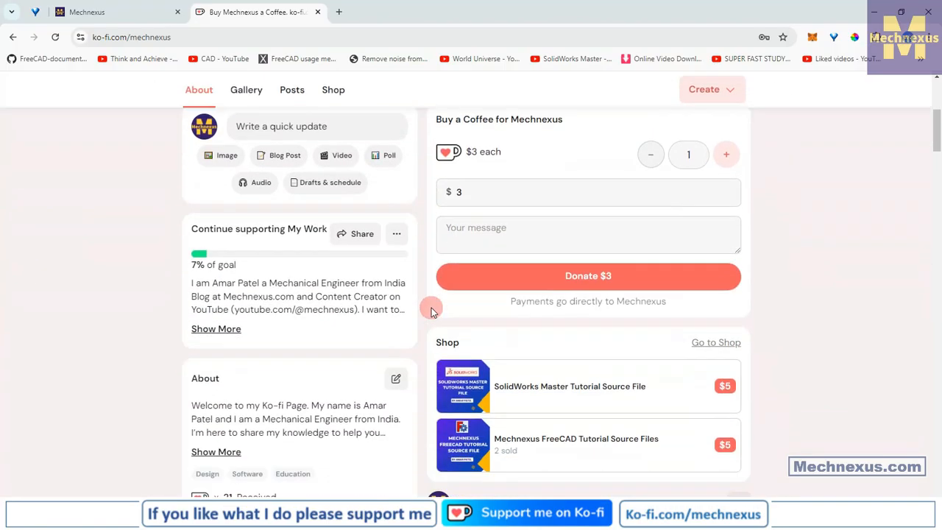
{"action": "scroll", "coordinate": [432, 309], "scroll_direction": "up", "scroll_amount": 6}
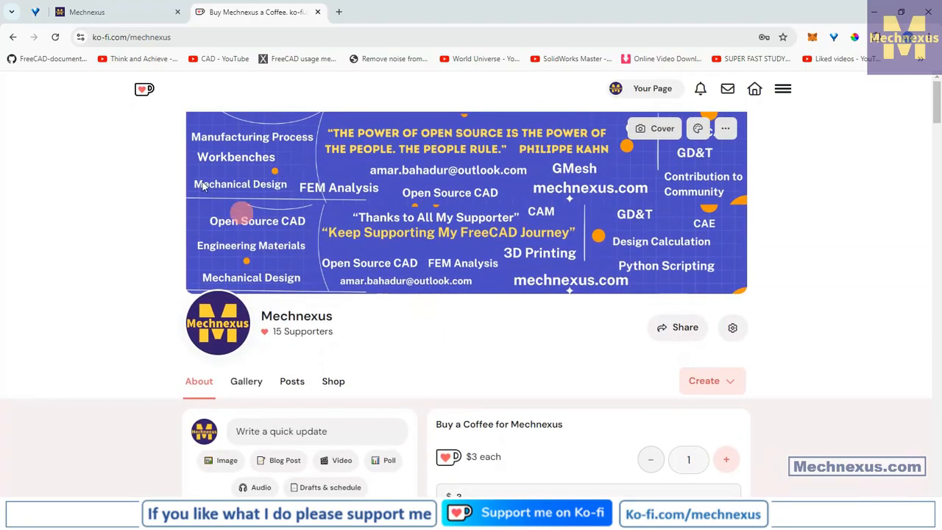
{"action": "left_click", "coordinate": [132, 12]}
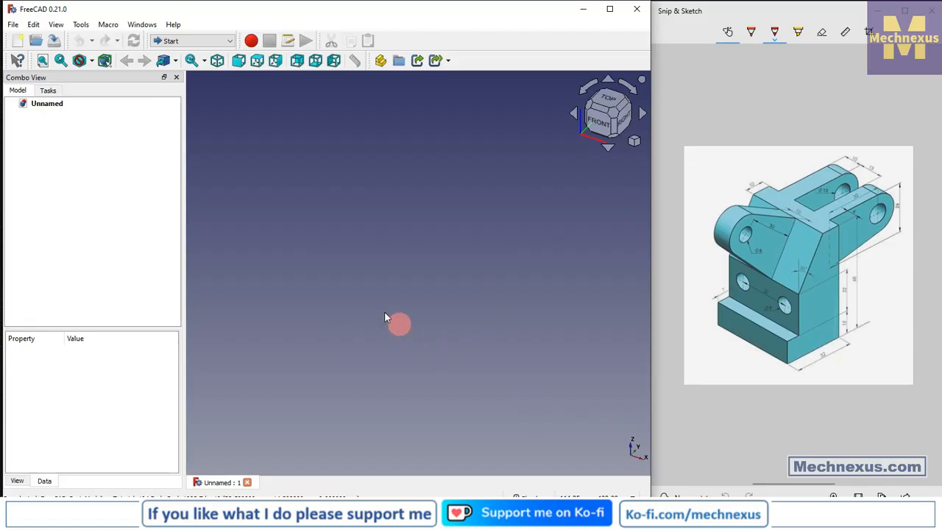
In FreeCAD, activate the Part Design workbench and create a new body in the empty document
{"action": "left_click", "coordinate": [188, 41]}
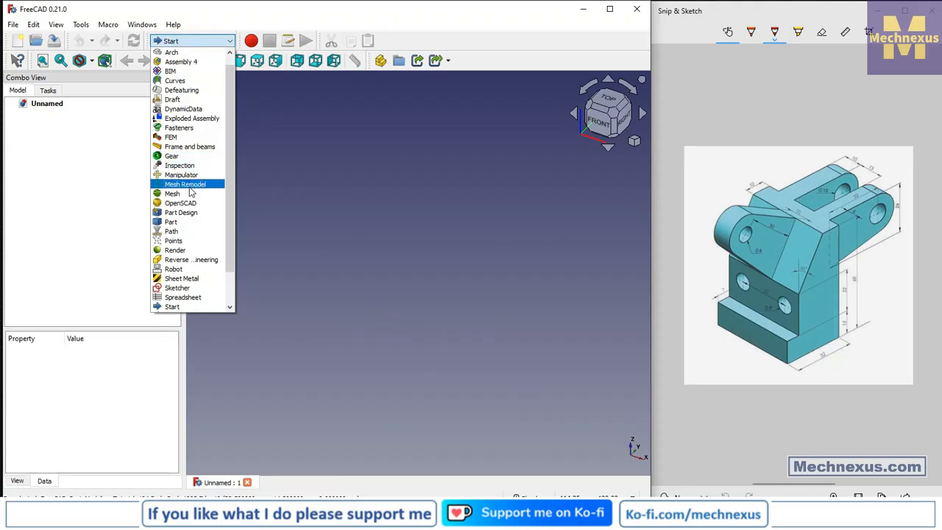
{"action": "left_click", "coordinate": [191, 212]}
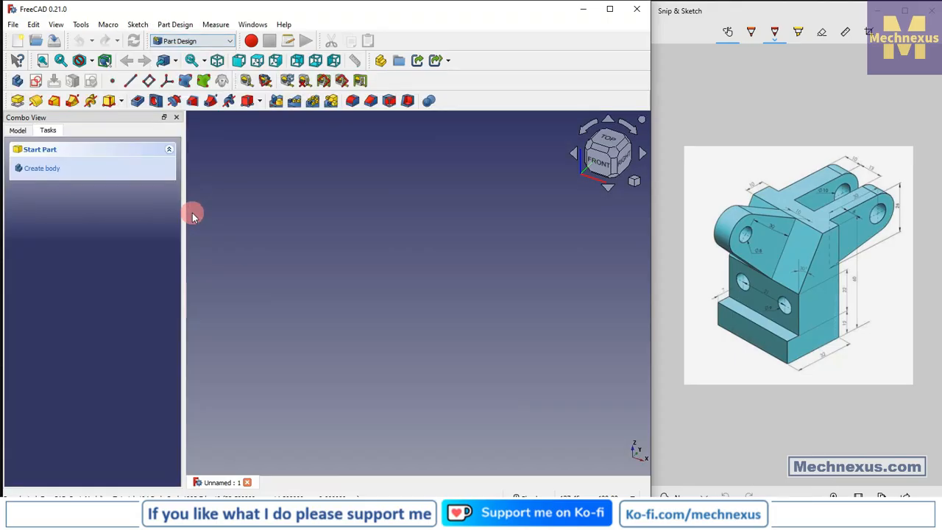
{"action": "left_click", "coordinate": [43, 171]}
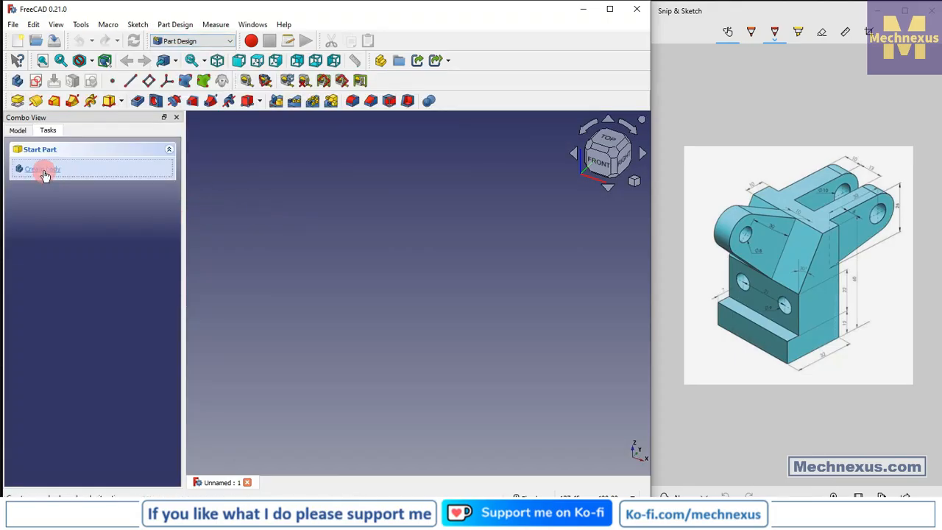
Start a new sketch in the body on the YZ base plane
{"action": "left_click", "coordinate": [44, 171]}
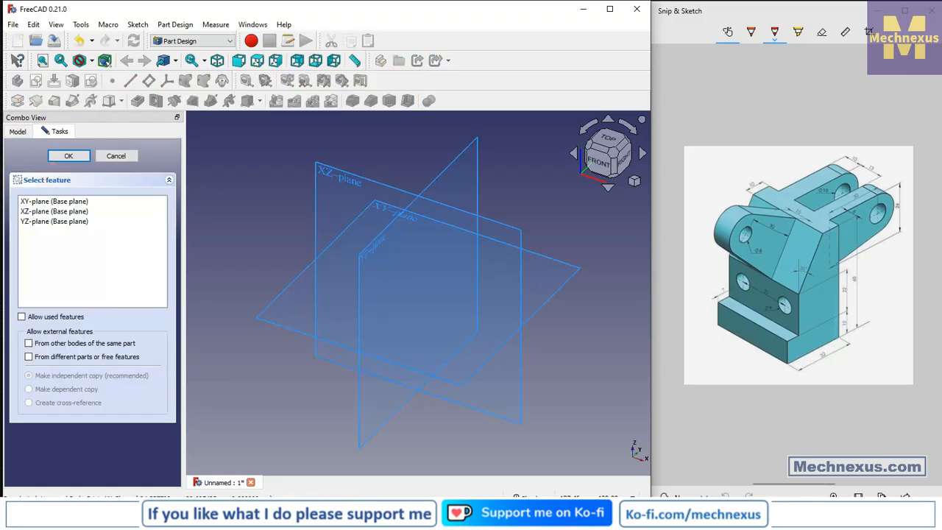
{"action": "left_click", "coordinate": [787, 282]}
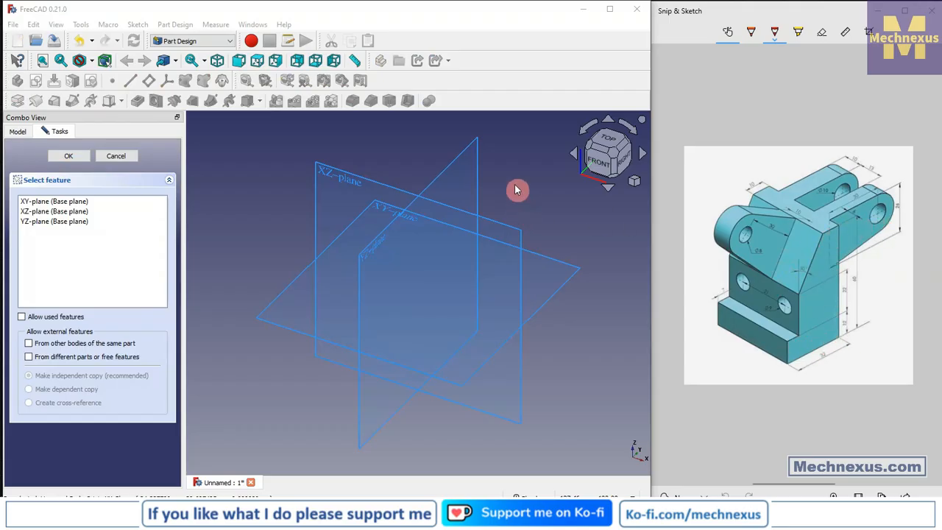
{"action": "left_click", "coordinate": [458, 155]}
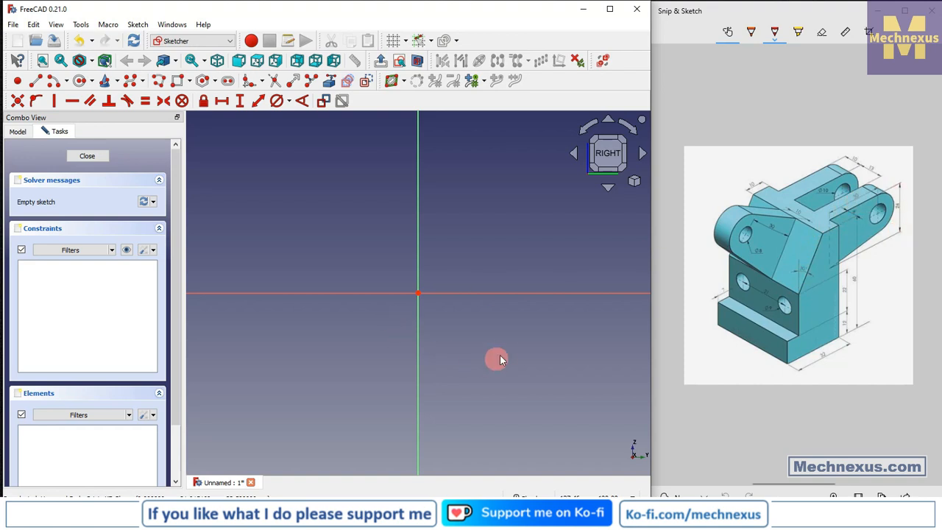
Sketch a closed stepped profile with a polyline from the origin, base about 34 mm long, sloped upper edge, closing along the vertical axis
{"action": "left_click", "coordinate": [175, 82]}
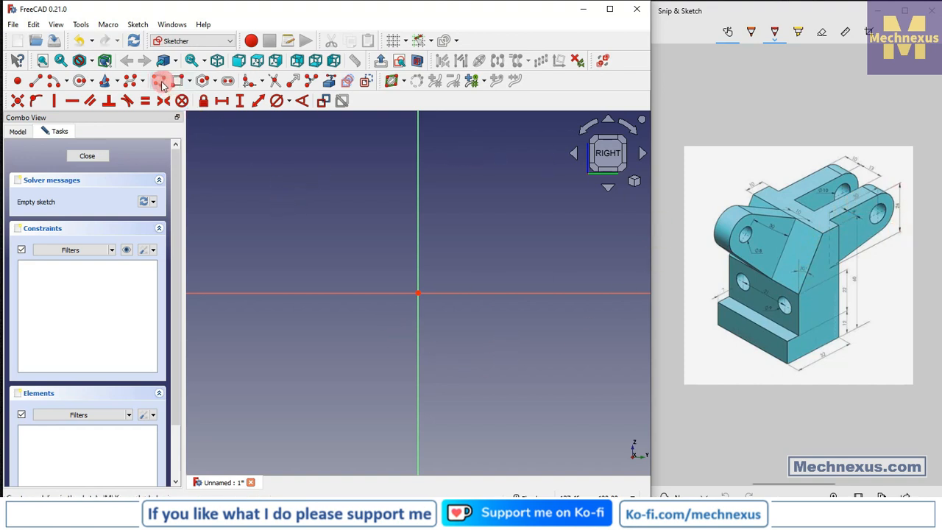
{"action": "left_click", "coordinate": [416, 294]}
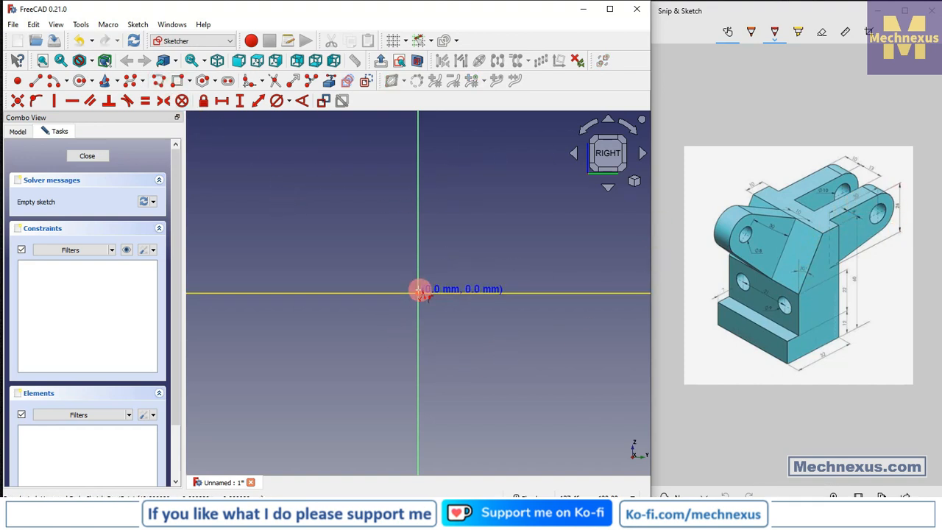
{"action": "left_click", "coordinate": [293, 293]}
{"action": "left_click", "coordinate": [292, 259]}
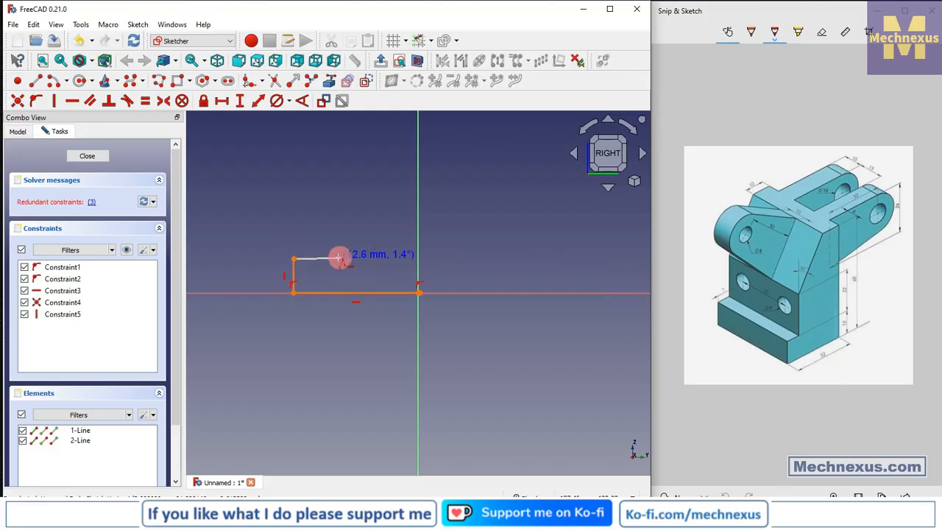
{"action": "left_click", "coordinate": [341, 259]}
{"action": "left_click", "coordinate": [341, 214]}
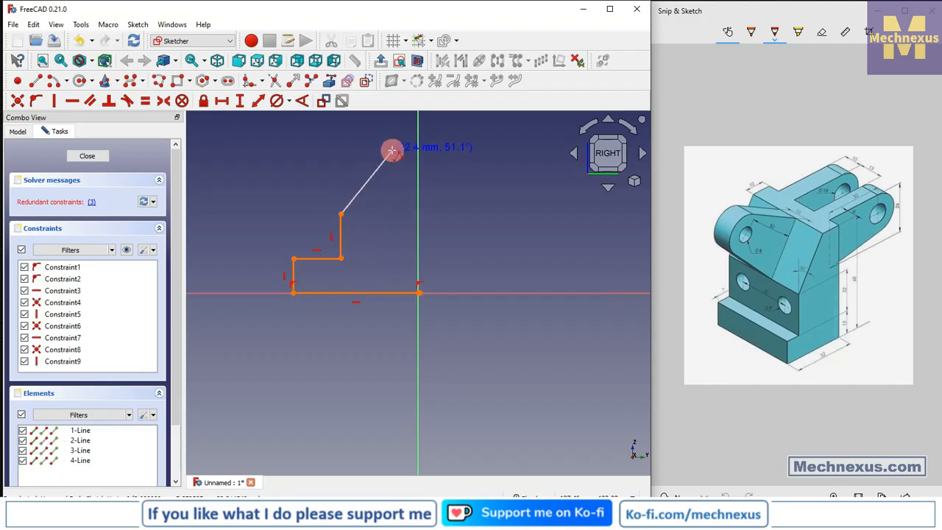
{"action": "left_click", "coordinate": [392, 151]}
{"action": "left_click", "coordinate": [418, 152]}
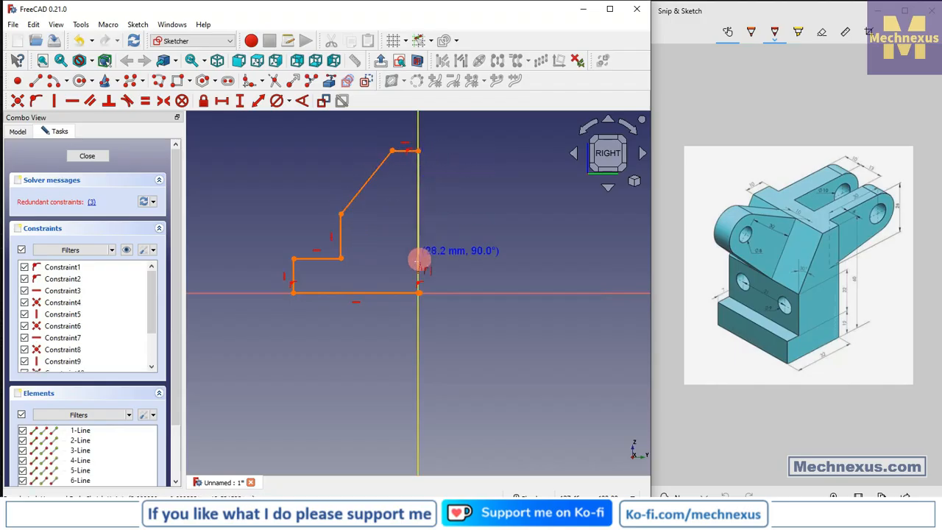
{"action": "left_click", "coordinate": [418, 292]}
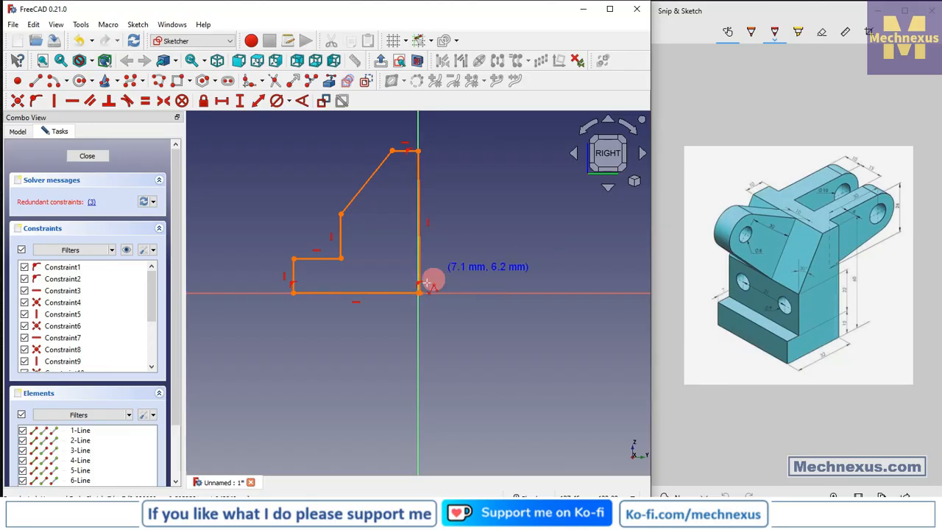
Delete the redundant horizontal constraint, Constraint3, from the profile sketch
{"action": "scroll", "coordinate": [423, 284], "scroll_direction": "up", "scroll_amount": 5}
{"action": "left_click", "coordinate": [101, 203]}
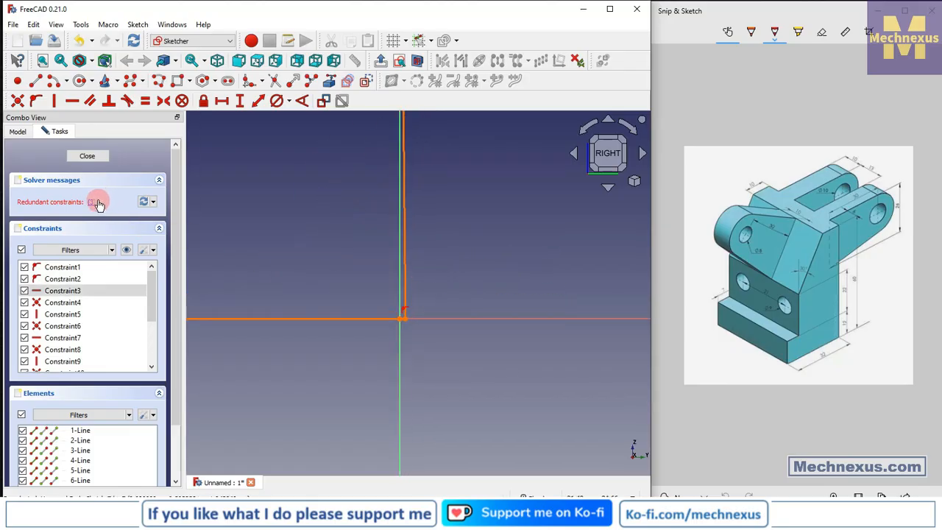
{"action": "right_click", "coordinate": [72, 293]}
{"action": "left_click", "coordinate": [101, 415]}
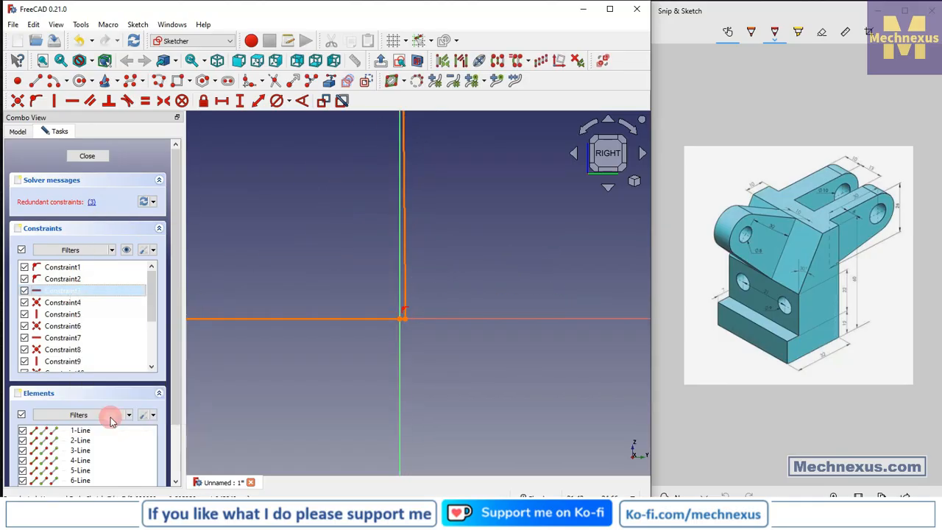
{"action": "scroll", "coordinate": [425, 340], "scroll_direction": "down", "scroll_amount": 5}
{"action": "scroll", "coordinate": [365, 320], "scroll_direction": "up", "scroll_amount": 2}
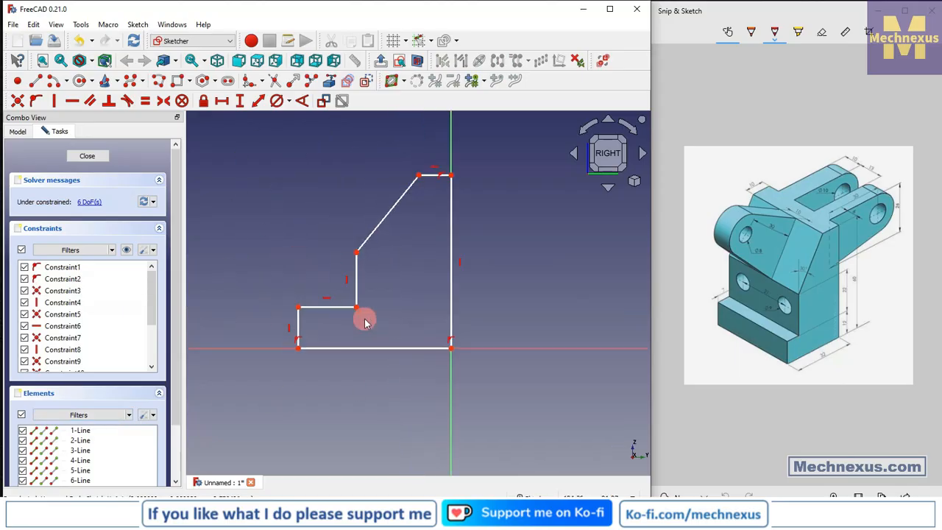
Constrain the profile's base line to a horizontal length of 32 mm and place the dimension below the line
{"action": "left_click", "coordinate": [306, 374]}
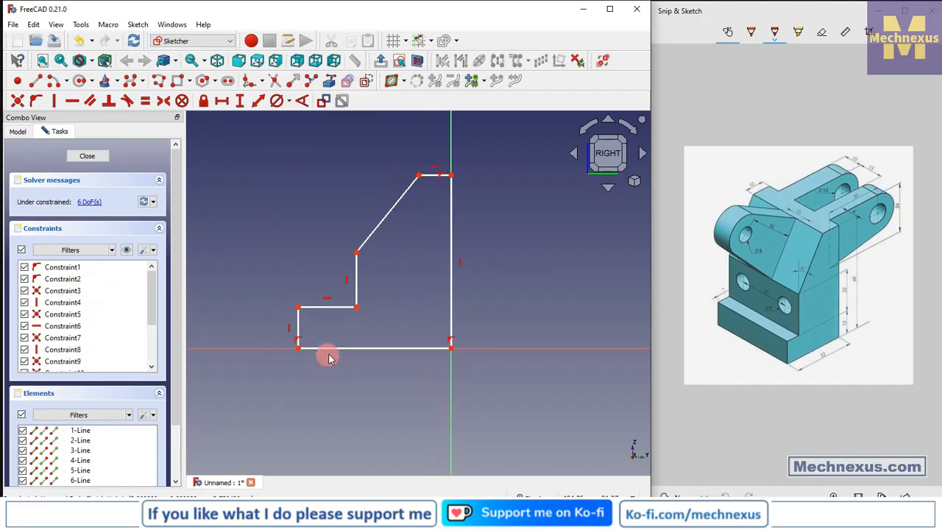
{"action": "left_click", "coordinate": [331, 350]}
{"action": "left_click", "coordinate": [225, 101]}
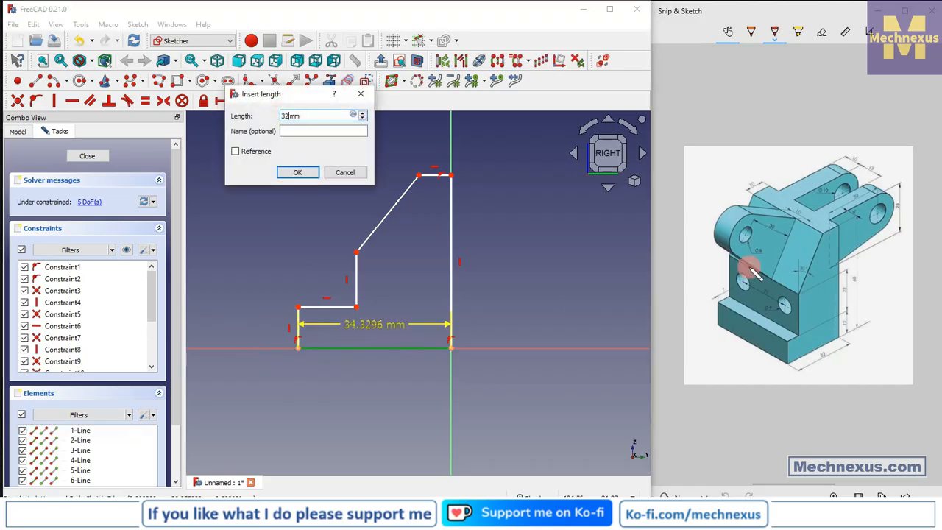
{"action": "type", "text": "32"}
{"action": "key", "text": "Return"}
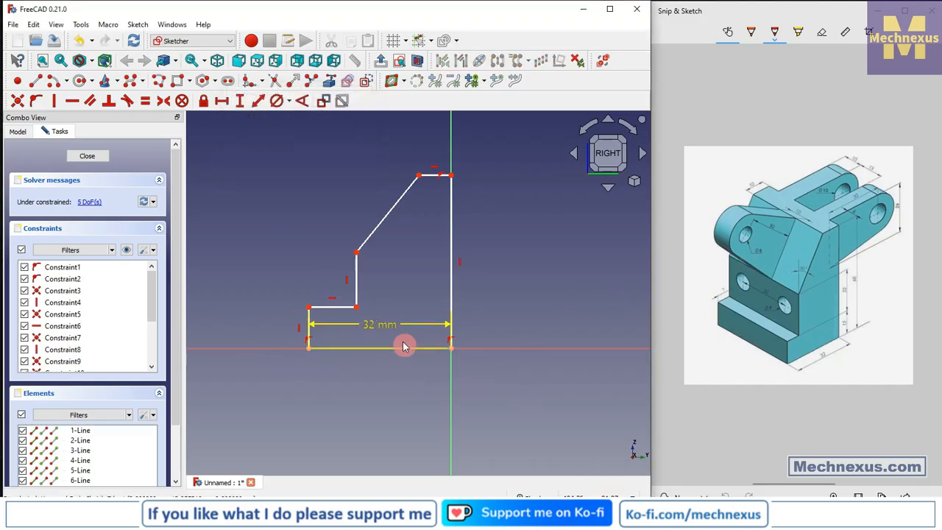
{"action": "left_click_drag", "start_coordinate": [388, 324], "coordinate": [386, 382]}
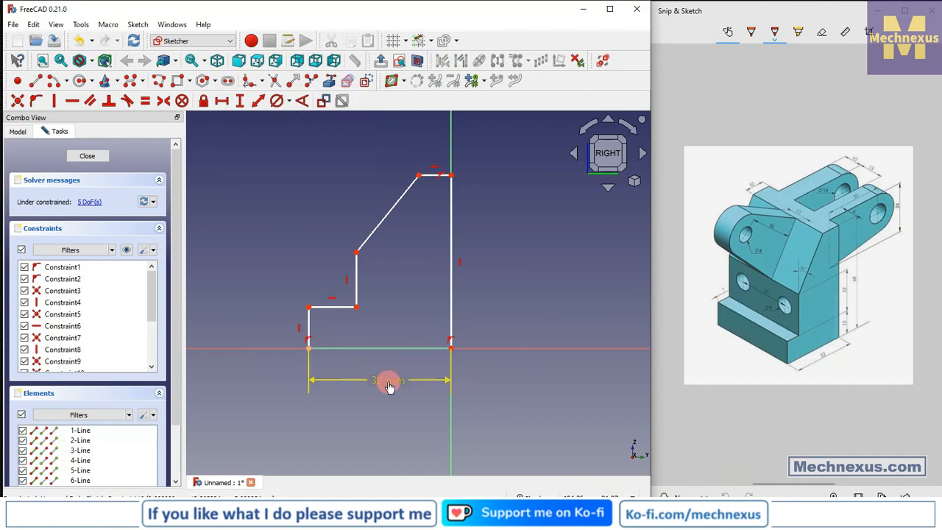
Constrain the short outer vertical edge of the profile's lower step to 12 mm
{"action": "left_click", "coordinate": [309, 326]}
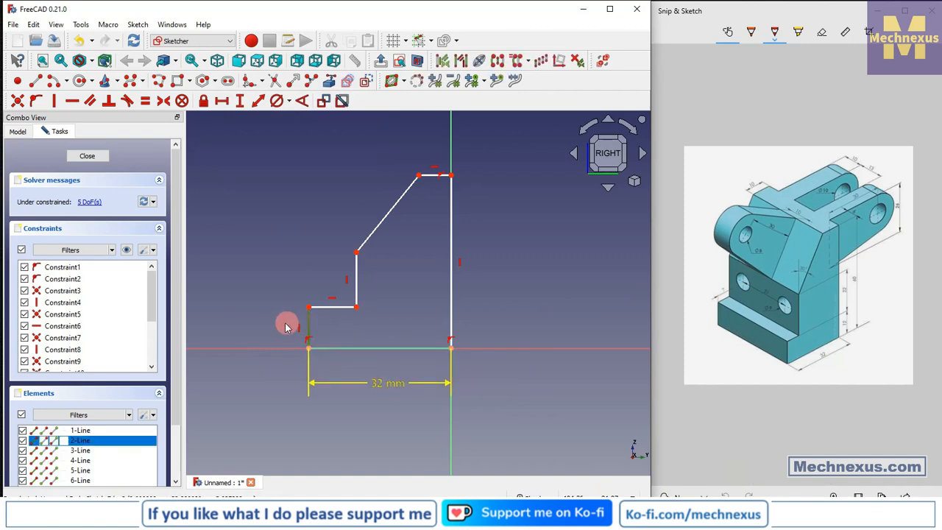
{"action": "left_click", "coordinate": [242, 101]}
{"action": "type", "text": "12"}
{"action": "key", "text": "Return"}
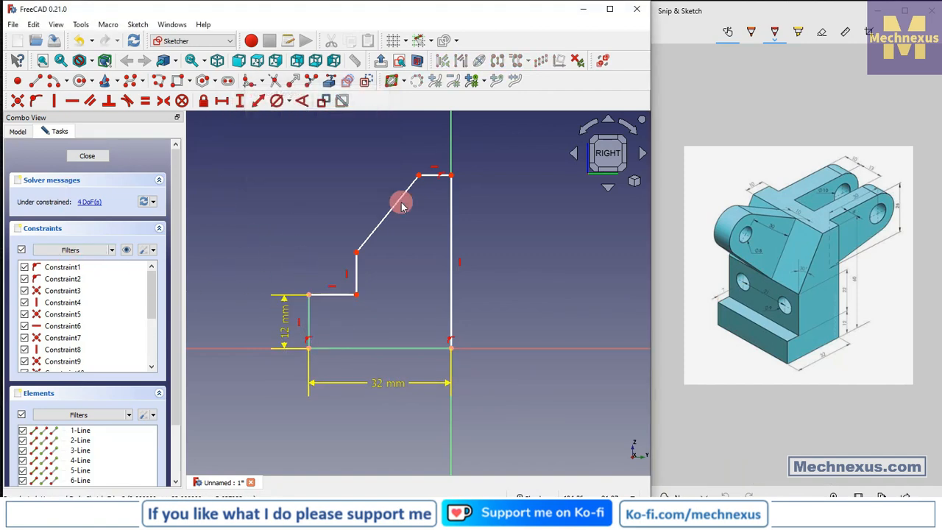
Constrain the vertical edge between the lower step and the sloped edge to 22 mm
{"action": "left_click", "coordinate": [357, 273]}
{"action": "left_click", "coordinate": [240, 102]}
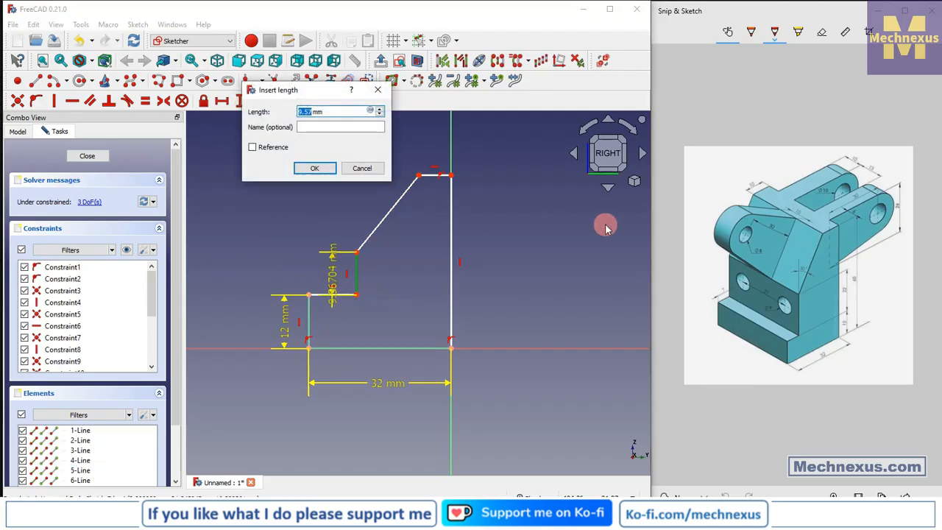
{"action": "type", "text": "22"}
{"action": "key", "text": "Return"}
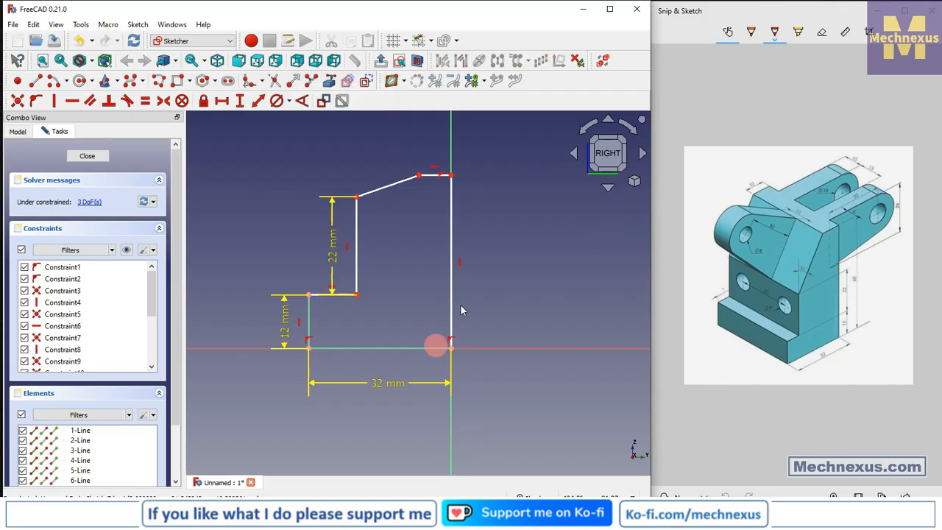
Constrain the profile's long vertical edge on the vertical axis to 60 mm and place the dimension outside the profile
{"action": "left_click", "coordinate": [452, 296]}
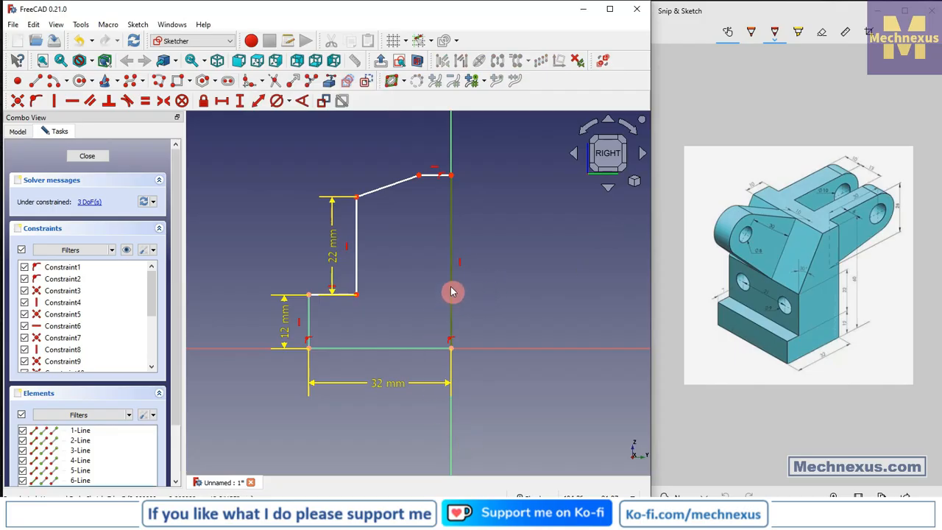
{"action": "left_click", "coordinate": [239, 101]}
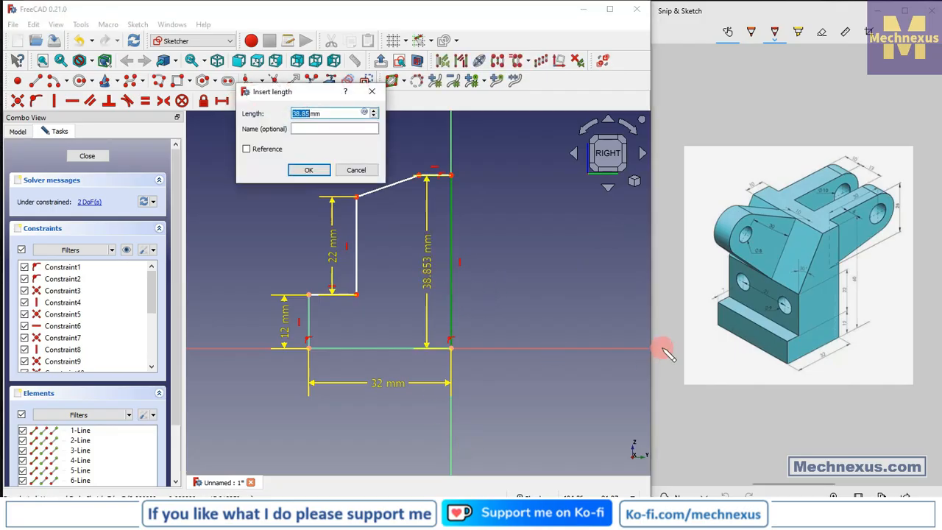
{"action": "type", "text": "60"}
{"action": "key", "text": "Return"}
{"action": "scroll", "coordinate": [355, 399], "scroll_direction": "down", "scroll_amount": 4}
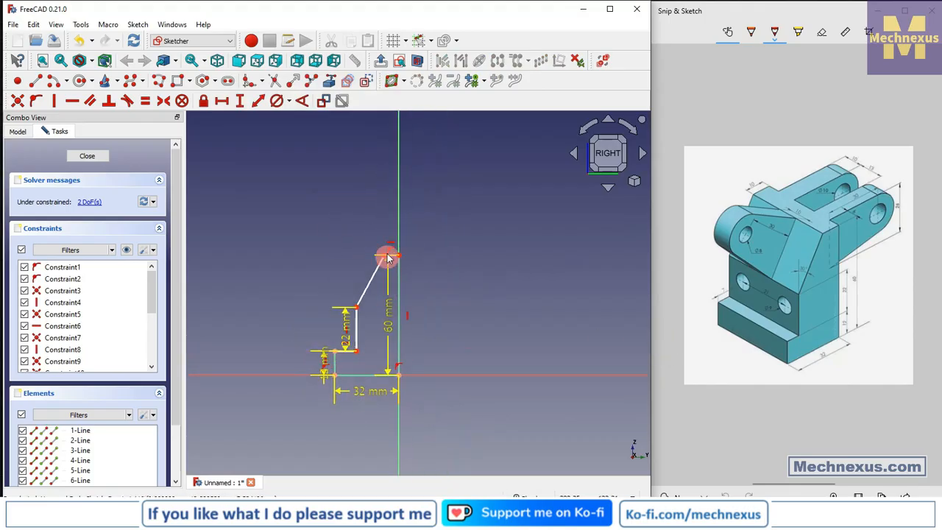
{"action": "scroll", "coordinate": [385, 243], "scroll_direction": "up", "scroll_amount": 2}
{"action": "left_click_drag", "start_coordinate": [384, 340], "coordinate": [434, 343]}
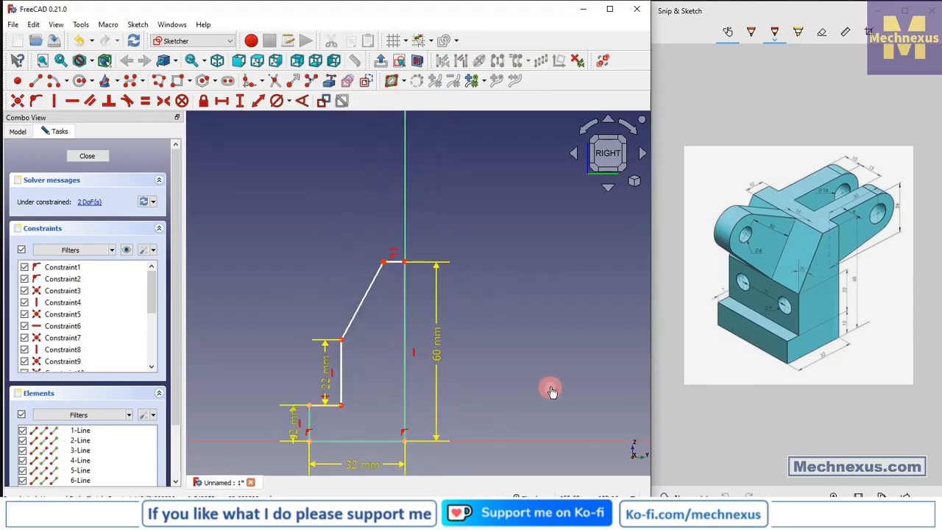
Constrain the profile's short top edge to a horizontal length of 10 mm and move the dimension above and beside it
{"action": "scroll", "coordinate": [431, 241], "scroll_direction": "up", "scroll_amount": 1}
{"action": "left_click", "coordinate": [382, 268]}
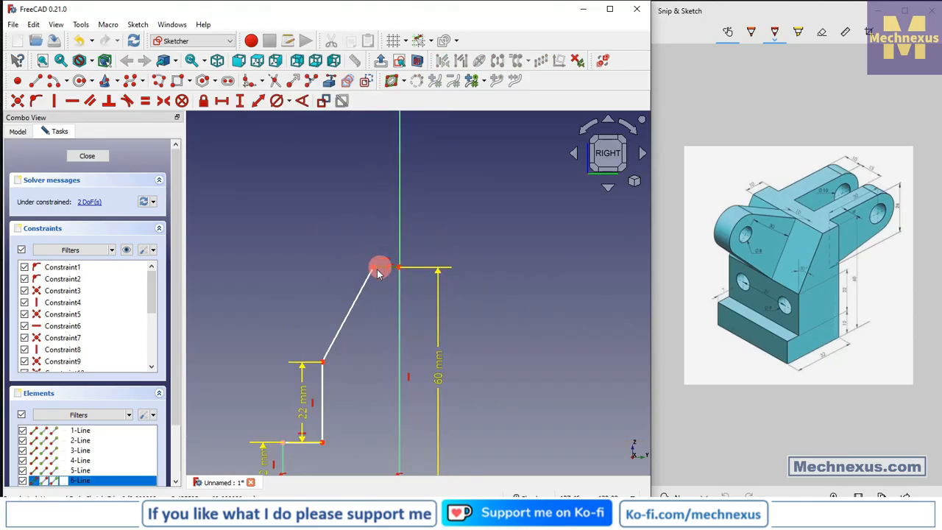
{"action": "left_click", "coordinate": [222, 101]}
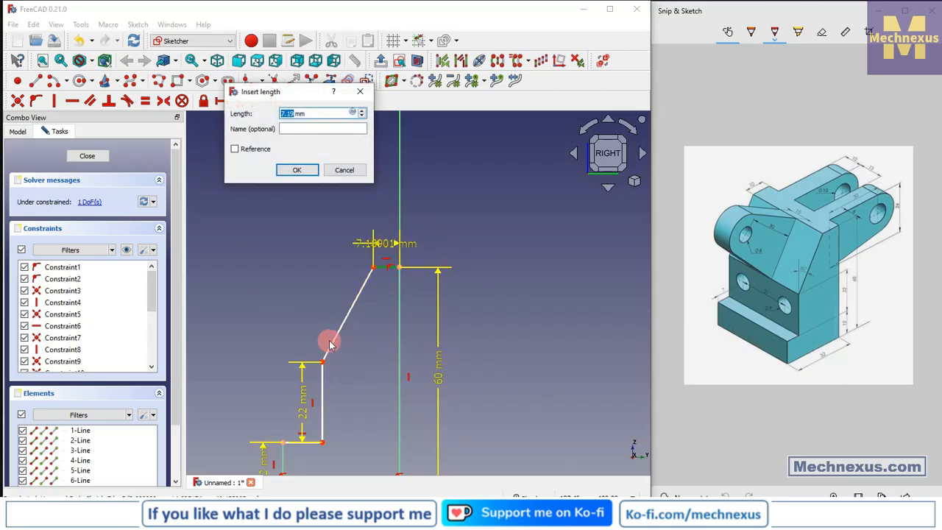
{"action": "type", "text": "10"}
{"action": "key", "text": "Return"}
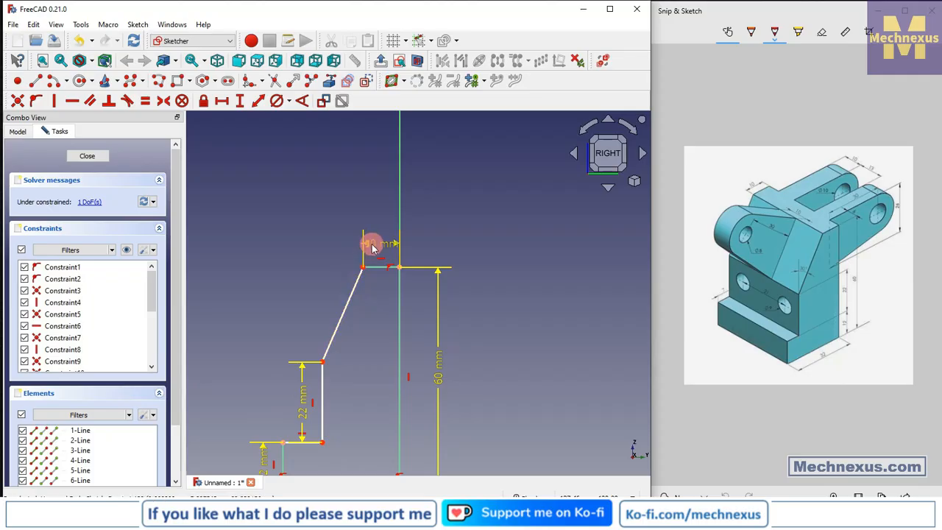
{"action": "left_click_drag", "start_coordinate": [372, 248], "coordinate": [427, 223]}
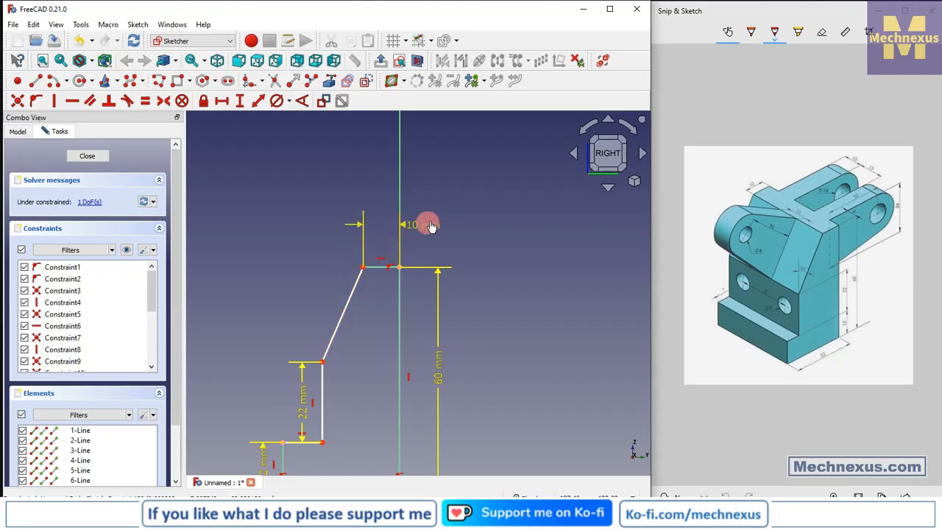
Set the angle between the sloped edge and the 22 mm vertical edge to 150°
{"action": "left_click", "coordinate": [329, 354]}
{"action": "left_click", "coordinate": [322, 383]}
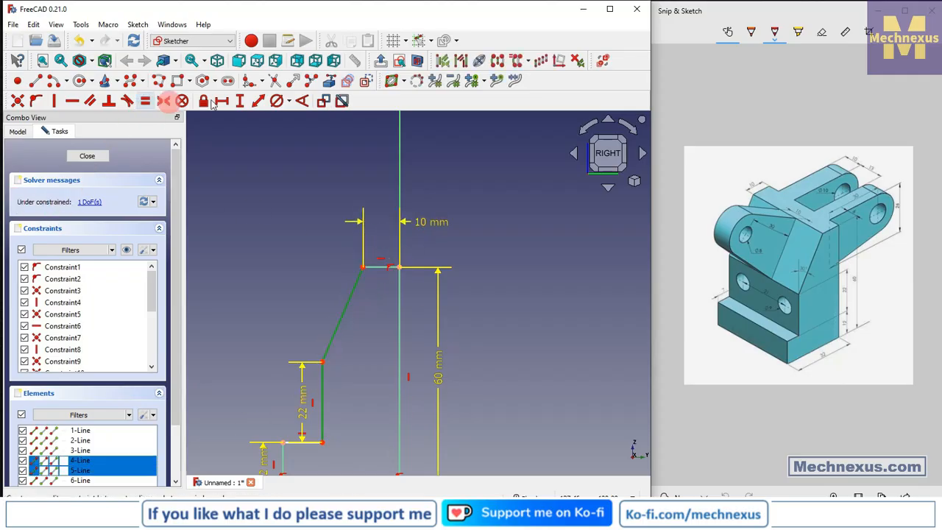
{"action": "left_click", "coordinate": [302, 101]}
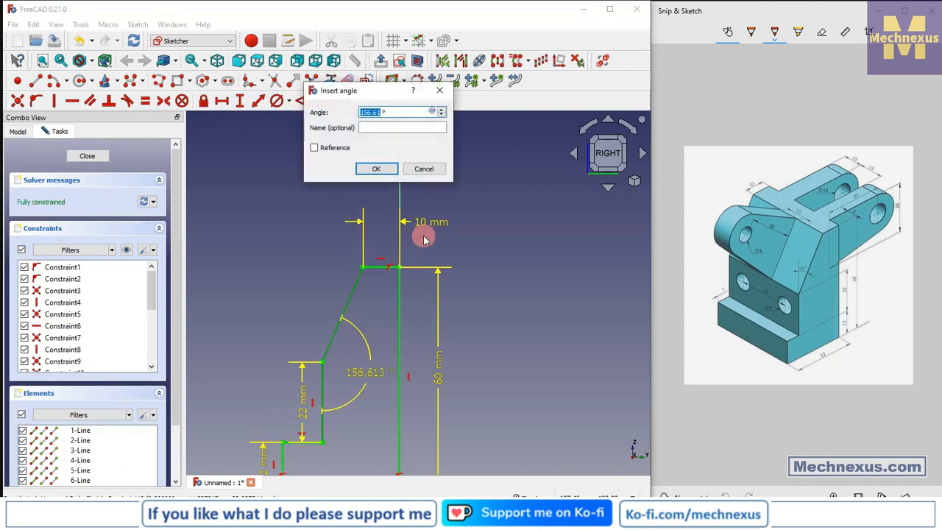
{"action": "type", "text": "150"}
{"action": "key", "text": "Return"}
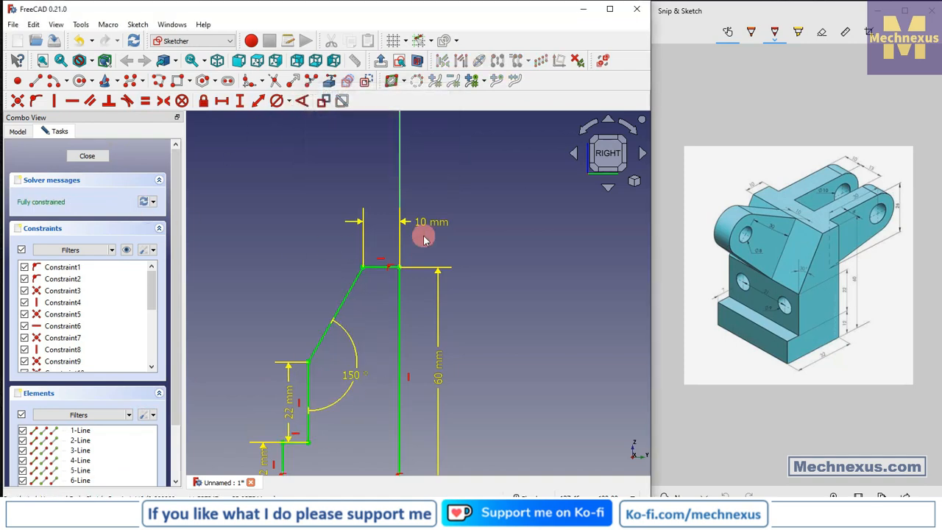
Reposition the 12 mm and 22 mm dimensions clear of the profile so both can be read
{"action": "scroll", "coordinate": [337, 373], "scroll_direction": "down", "scroll_amount": 2}
{"action": "scroll", "coordinate": [337, 374], "scroll_direction": "up", "scroll_amount": 3}
{"action": "scroll", "coordinate": [383, 174], "scroll_direction": "down", "scroll_amount": 2}
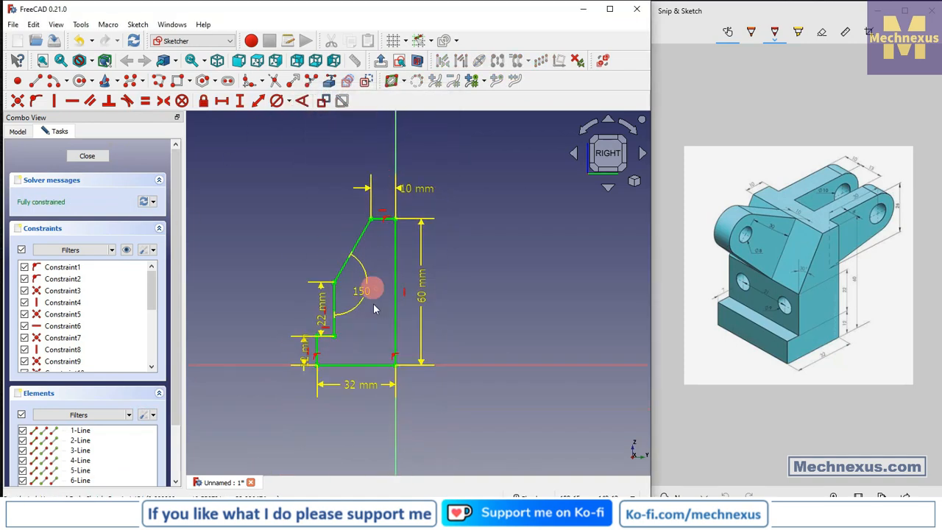
{"action": "scroll", "coordinate": [365, 260], "scroll_direction": "up", "scroll_amount": 2}
{"action": "left_click_drag", "start_coordinate": [277, 412], "coordinate": [269, 458]}
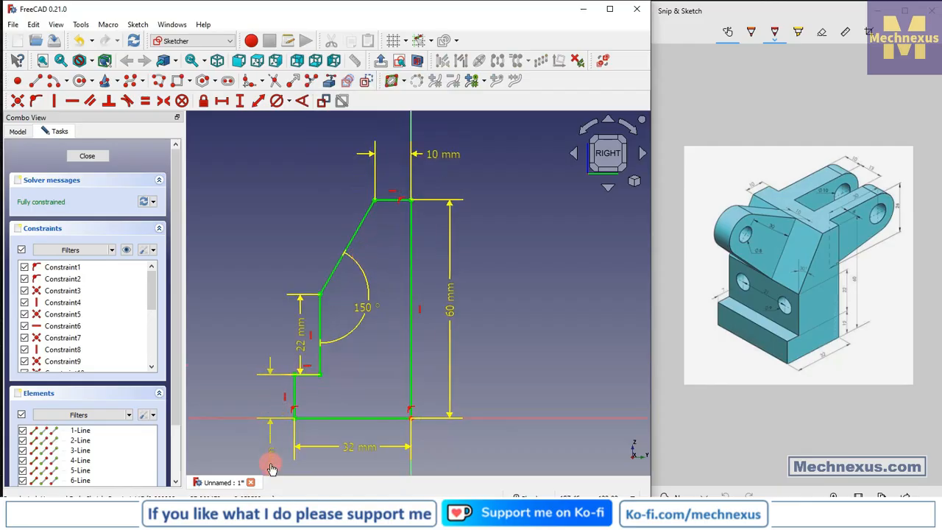
{"action": "left_click_drag", "start_coordinate": [301, 337], "coordinate": [272, 259]}
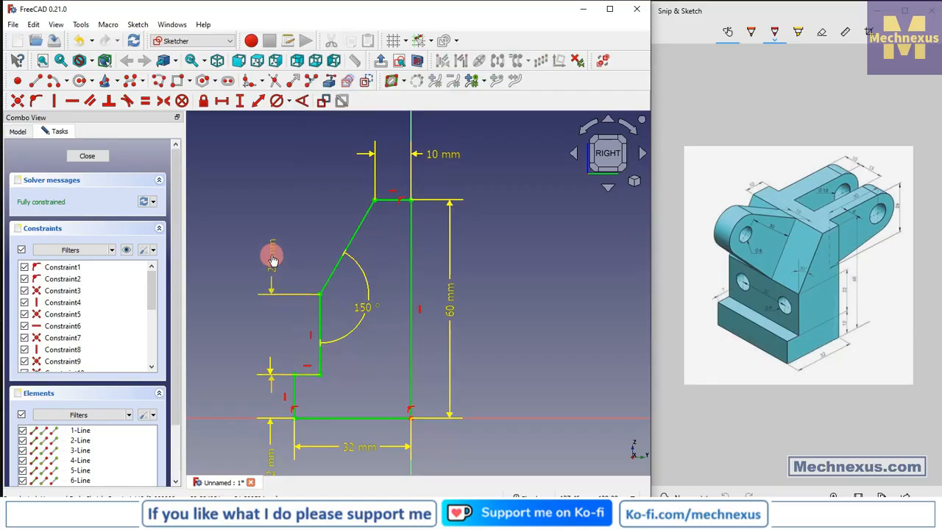
{"action": "scroll", "coordinate": [343, 337], "scroll_direction": "down", "scroll_amount": 1}
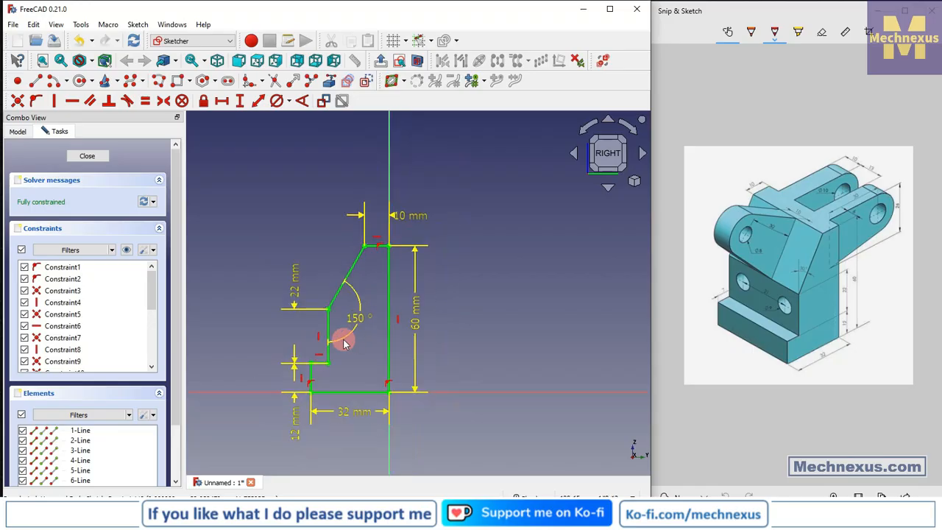
{"action": "scroll", "coordinate": [353, 405], "scroll_direction": "down", "scroll_amount": 1}
Close the profile sketch and pad it symmetrically about its sketch plane
{"action": "left_click", "coordinate": [87, 156]}
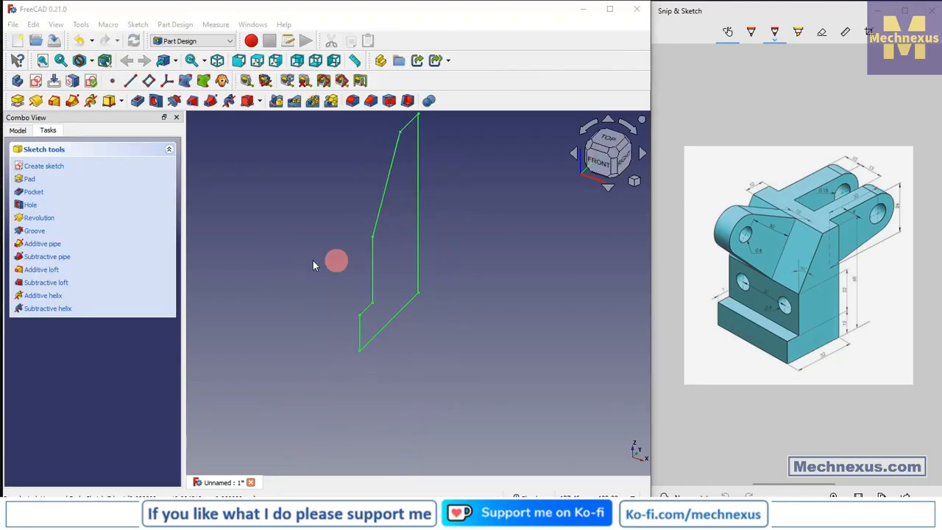
{"action": "left_click", "coordinate": [18, 100]}
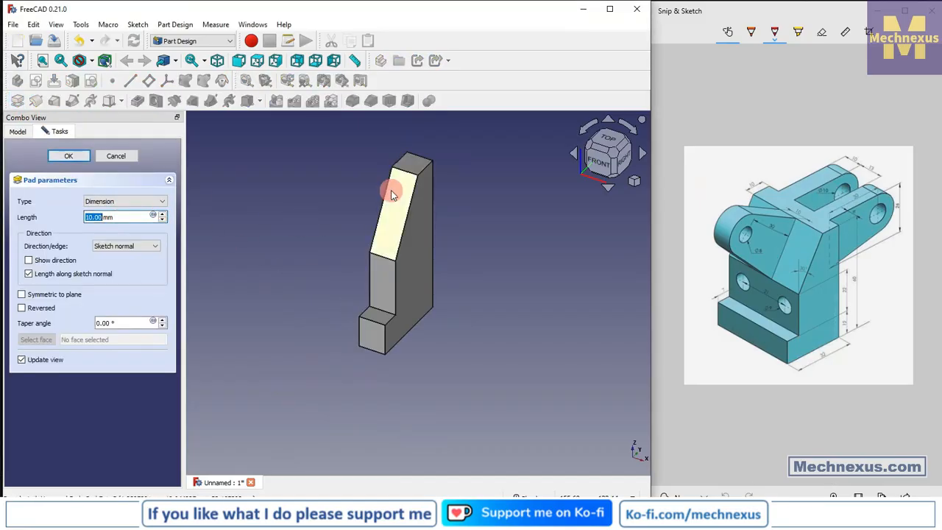
{"action": "left_click", "coordinate": [22, 295]}
{"action": "left_click", "coordinate": [68, 155]}
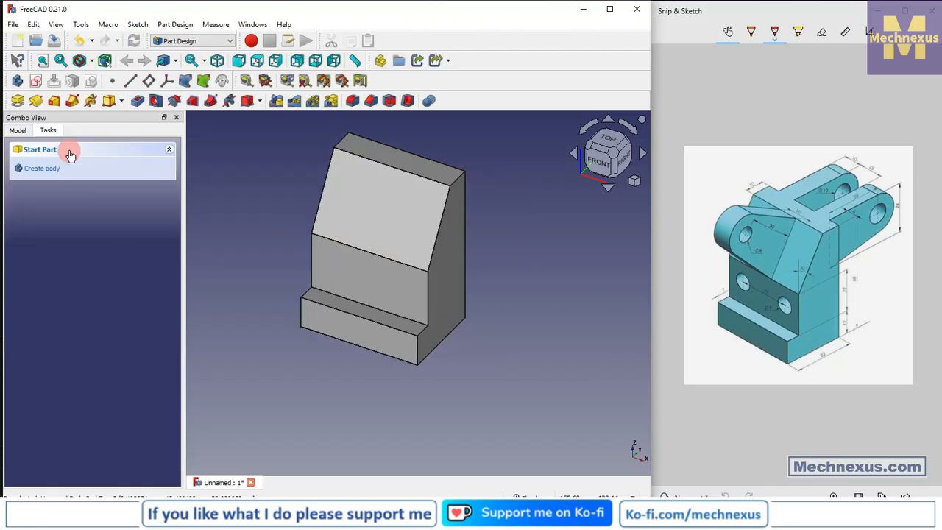
Show the body's origin planes in an isometric view and start a new sketch on the YZ plane
{"action": "left_click", "coordinate": [17, 130]}
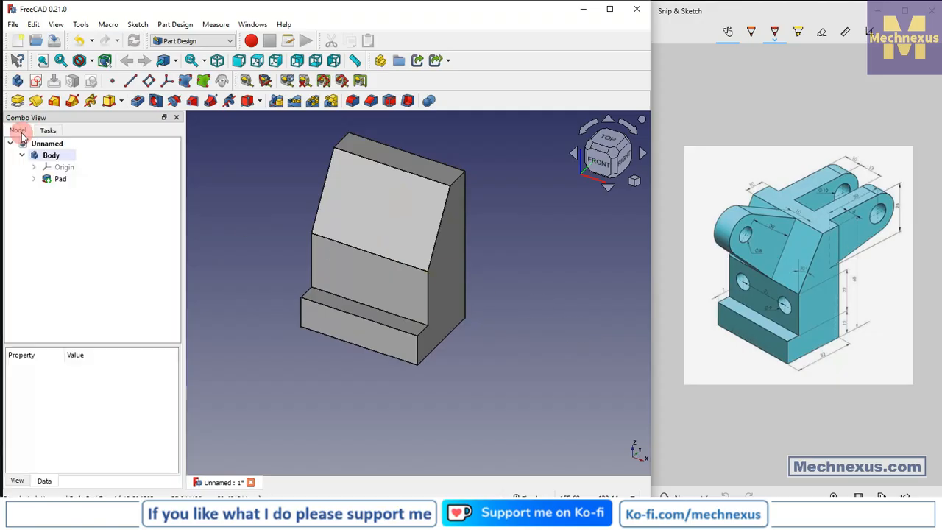
{"action": "key", "text": "0"}
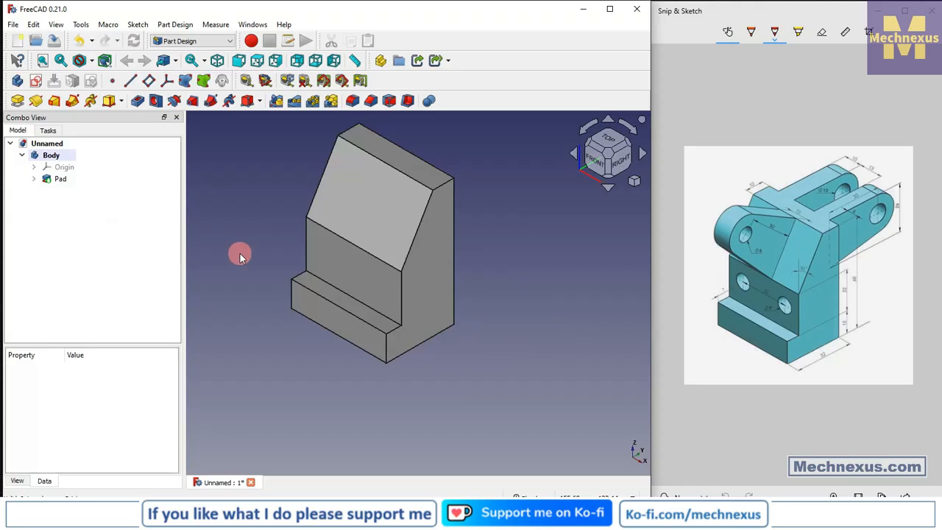
{"action": "scroll", "coordinate": [353, 309], "scroll_direction": "down", "scroll_amount": 3}
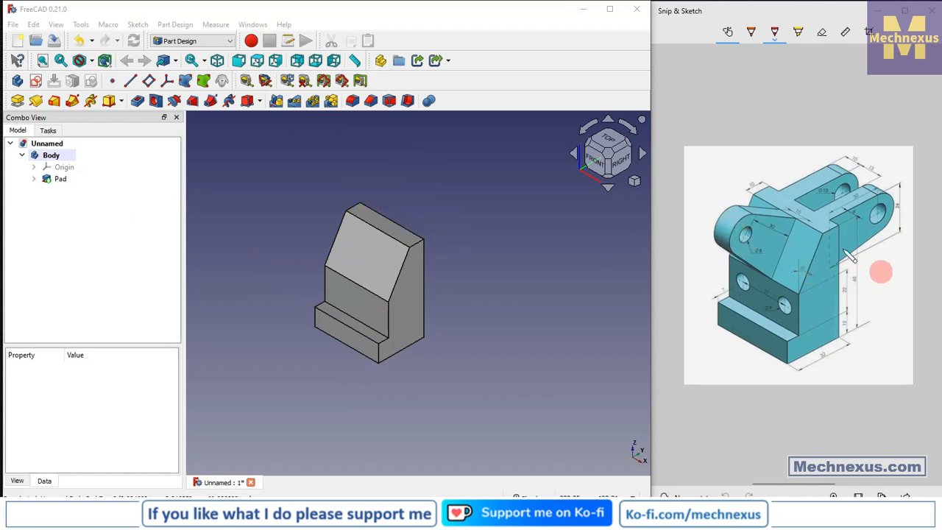
{"action": "left_click", "coordinate": [65, 169]}
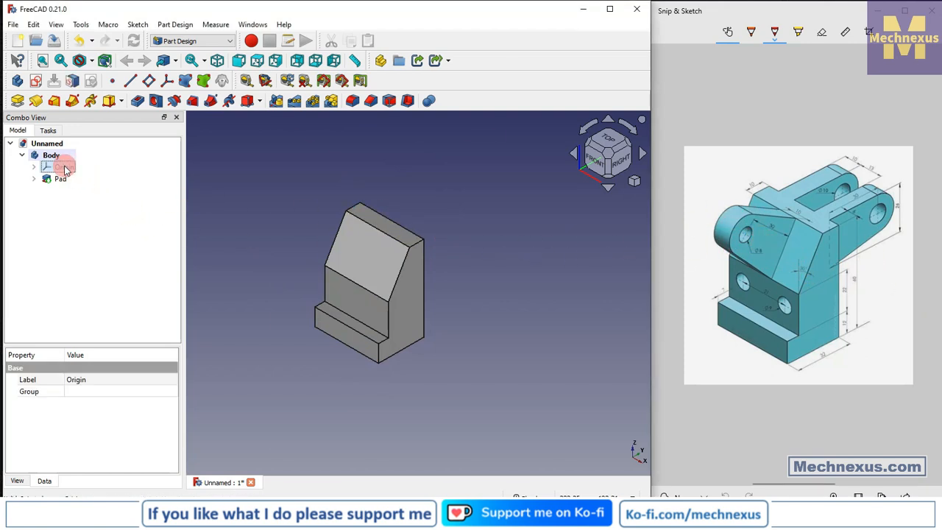
{"action": "key", "text": "space"}
{"action": "left_click", "coordinate": [238, 193]}
{"action": "left_click", "coordinate": [420, 176]}
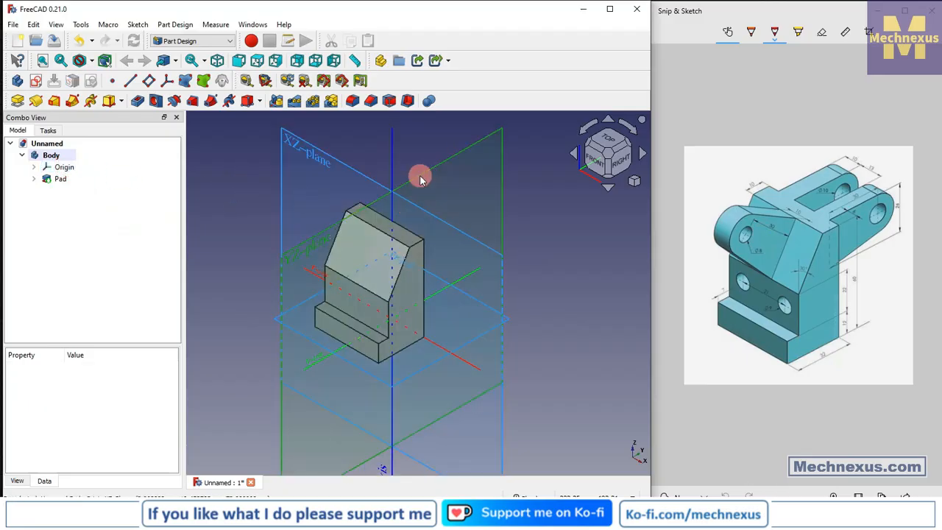
{"action": "scroll", "coordinate": [509, 252], "scroll_direction": "down", "scroll_amount": 2}
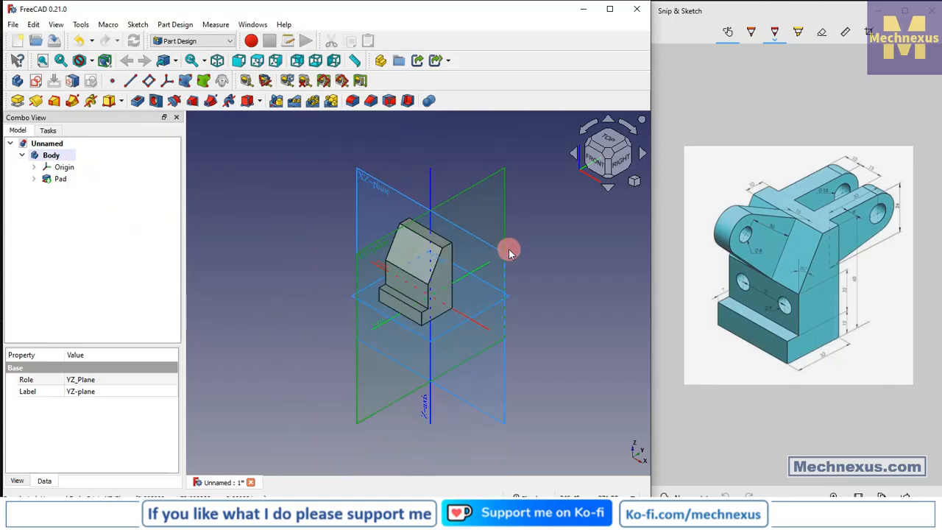
{"action": "left_click", "coordinate": [35, 81]}
Link the pad's sloped edge into the new sketch as external geometry
{"action": "scroll", "coordinate": [387, 221], "scroll_direction": "up", "scroll_amount": 1}
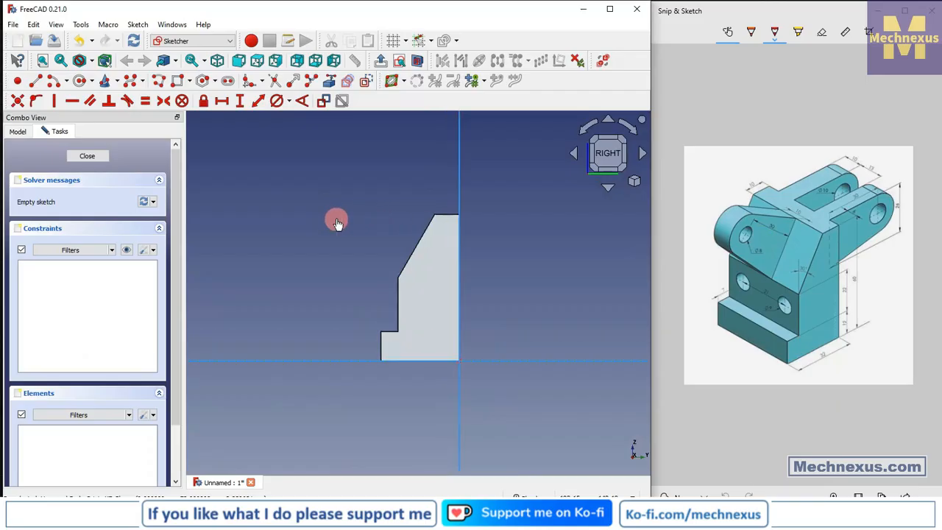
{"action": "left_click", "coordinate": [328, 80]}
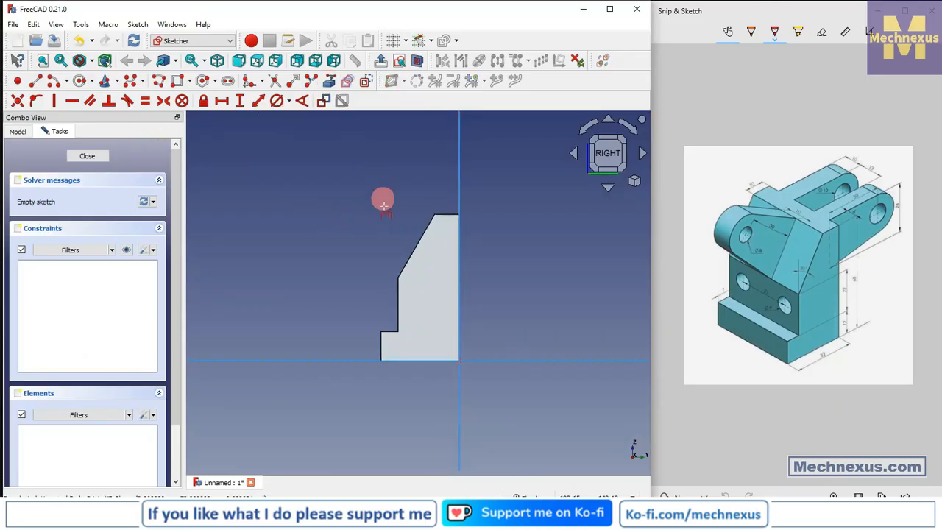
{"action": "left_click", "coordinate": [414, 253]}
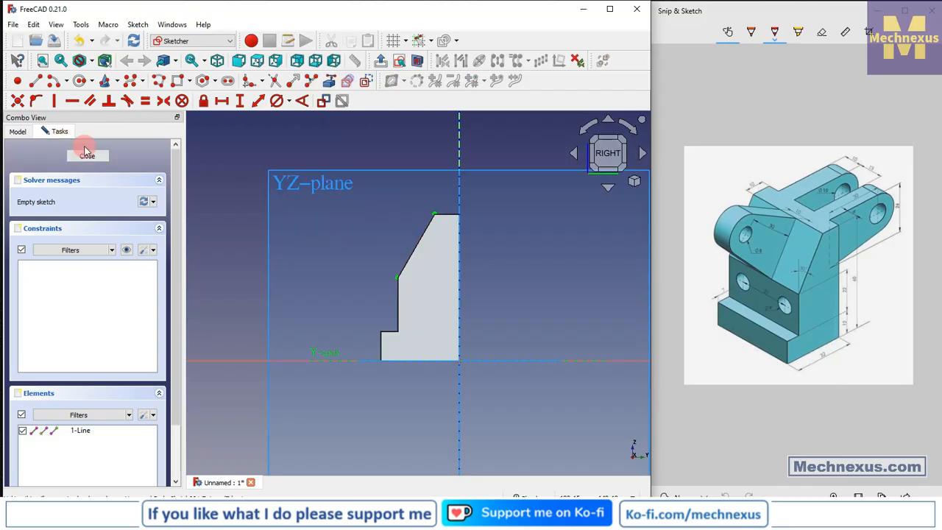
Hide the body's origin and switch the model display to wireframe
{"action": "left_click", "coordinate": [22, 134]}
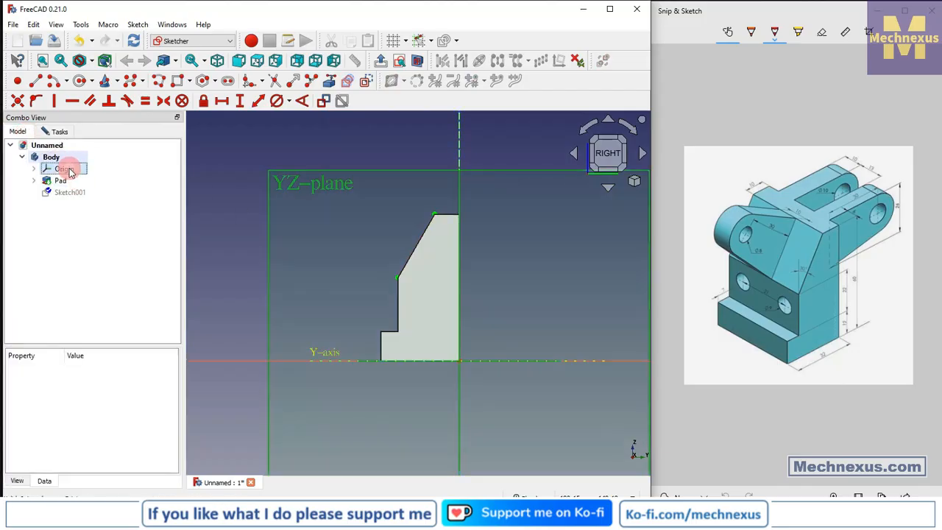
{"action": "left_click", "coordinate": [68, 170]}
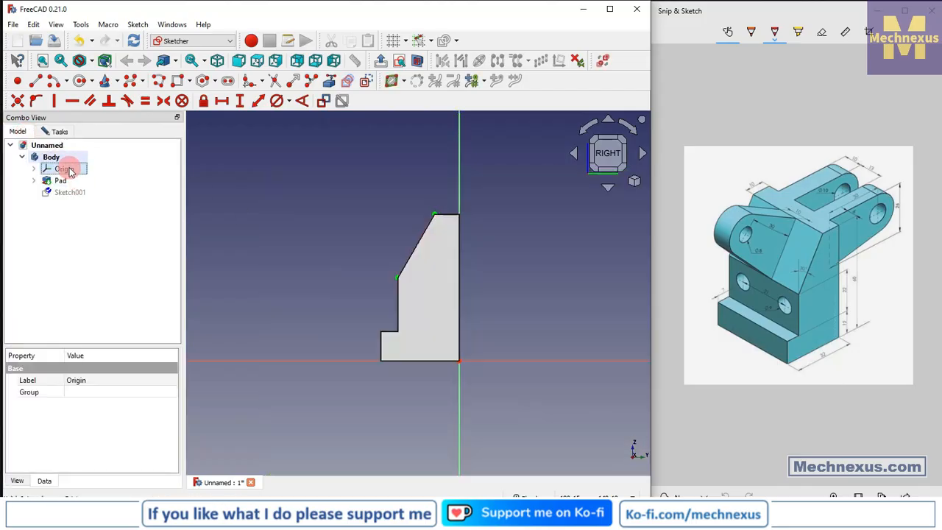
{"action": "left_click", "coordinate": [90, 60]}
{"action": "left_click", "coordinate": [101, 108]}
{"action": "left_click", "coordinate": [275, 189]}
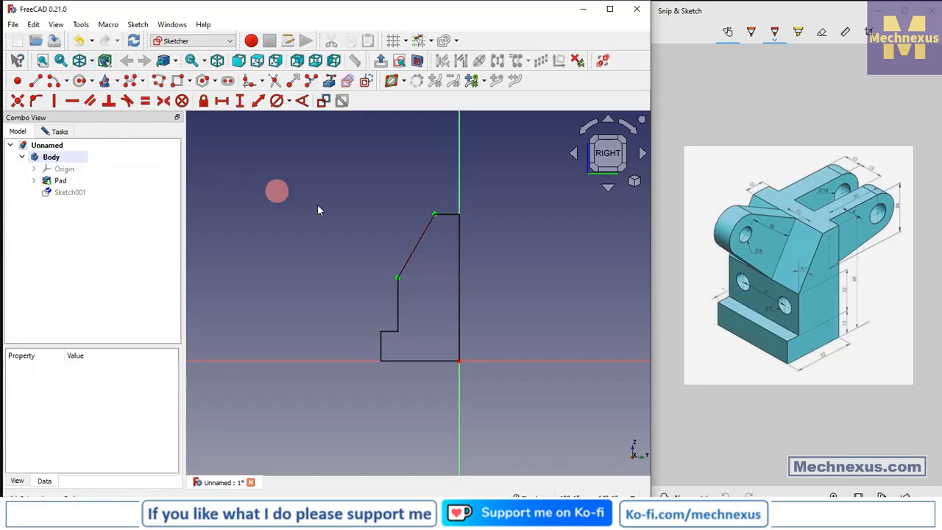
Draw a line along the referenced sloped edge at 60°, from its lower endpoint to its upper endpoint
{"action": "scroll", "coordinate": [340, 207], "scroll_direction": "up", "scroll_amount": 2}
{"action": "left_click", "coordinate": [35, 80]}
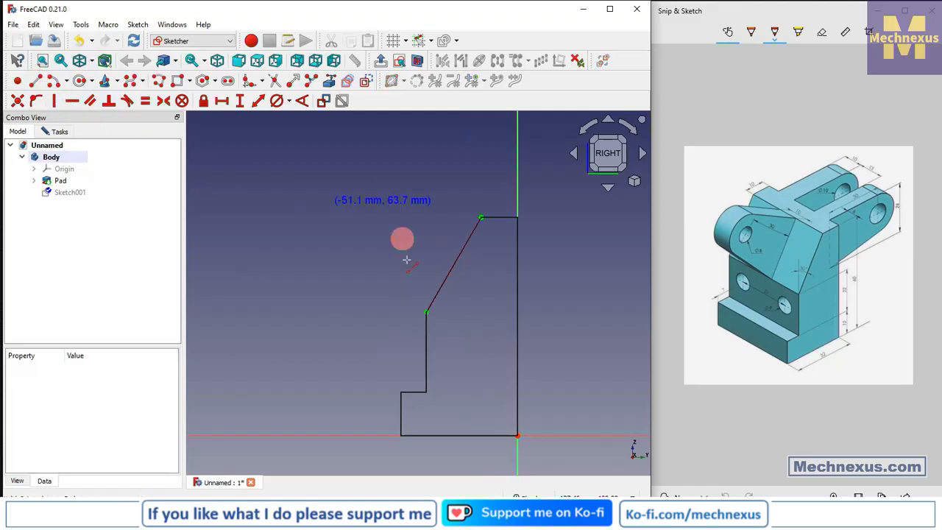
{"action": "left_click", "coordinate": [425, 312]}
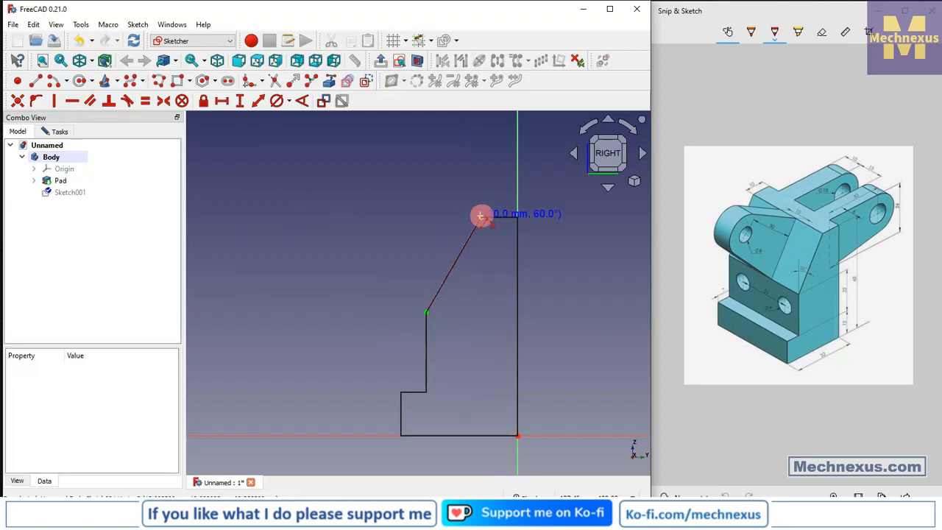
{"action": "left_click", "coordinate": [481, 215]}
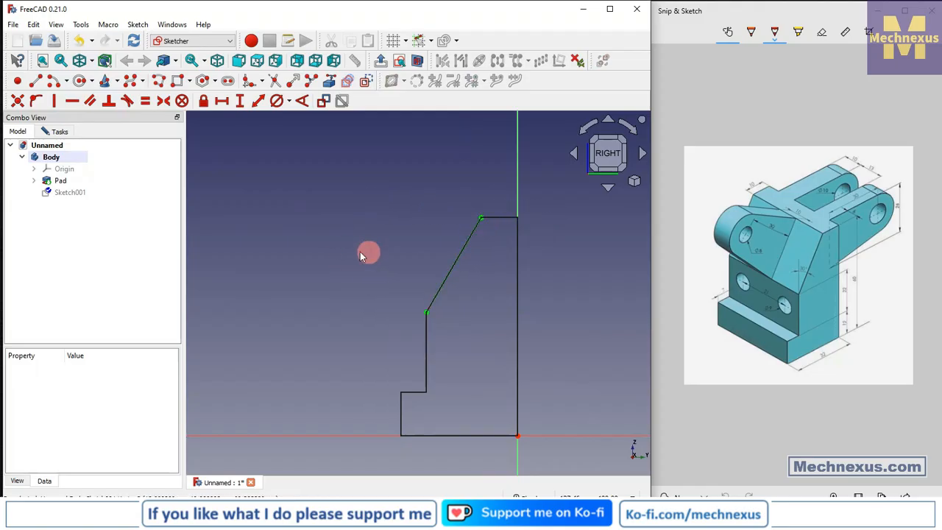
Draw two connected lines from the sloped edge's lower endpoint to an outer point and back to its upper endpoint, closing a triangle
{"action": "left_click", "coordinate": [55, 101]}
{"action": "left_click", "coordinate": [38, 81]}
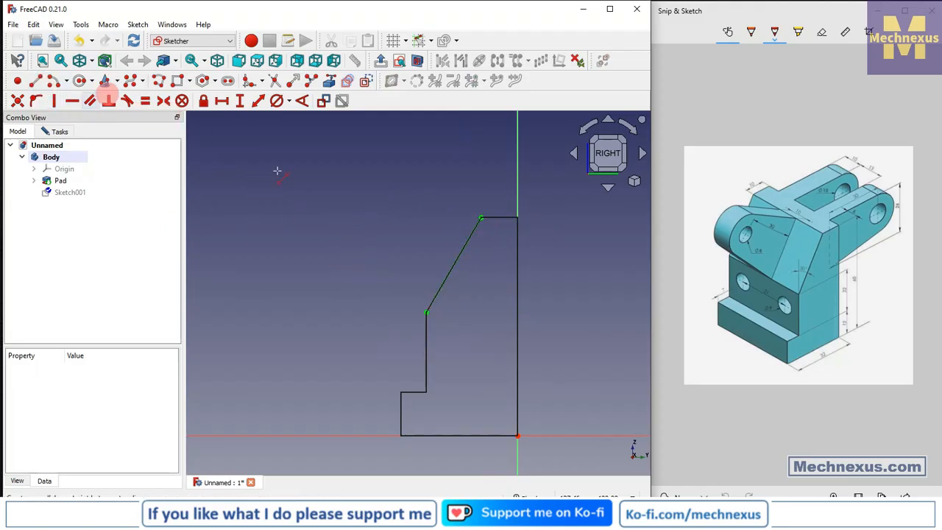
{"action": "left_click", "coordinate": [426, 310]}
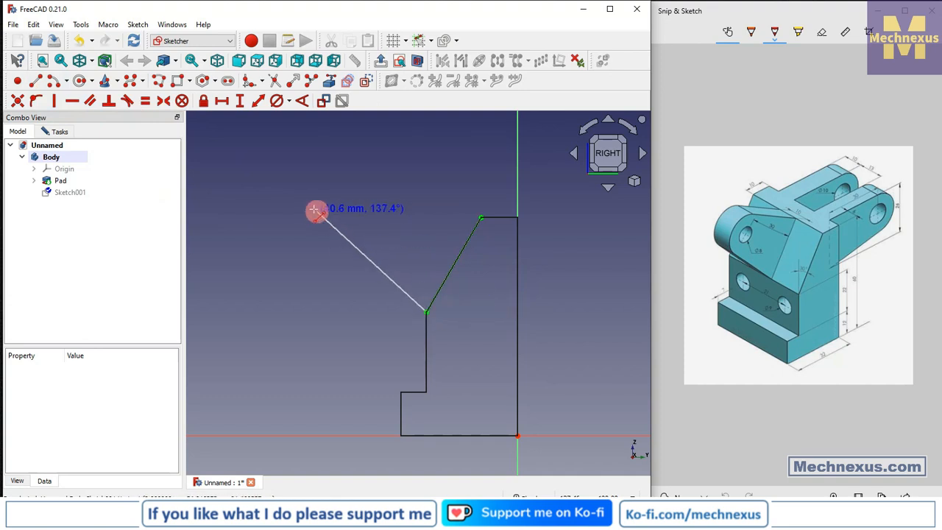
{"action": "left_click", "coordinate": [310, 208]}
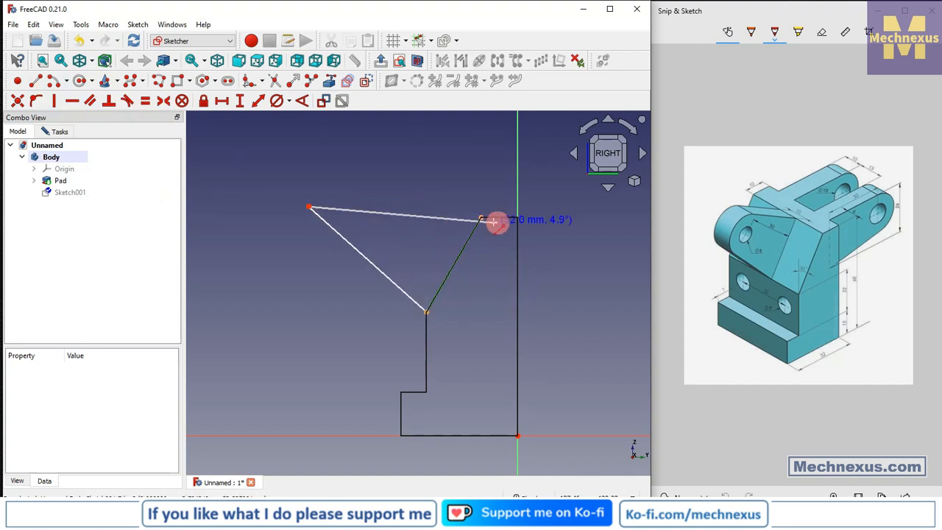
{"action": "left_click", "coordinate": [480, 217]}
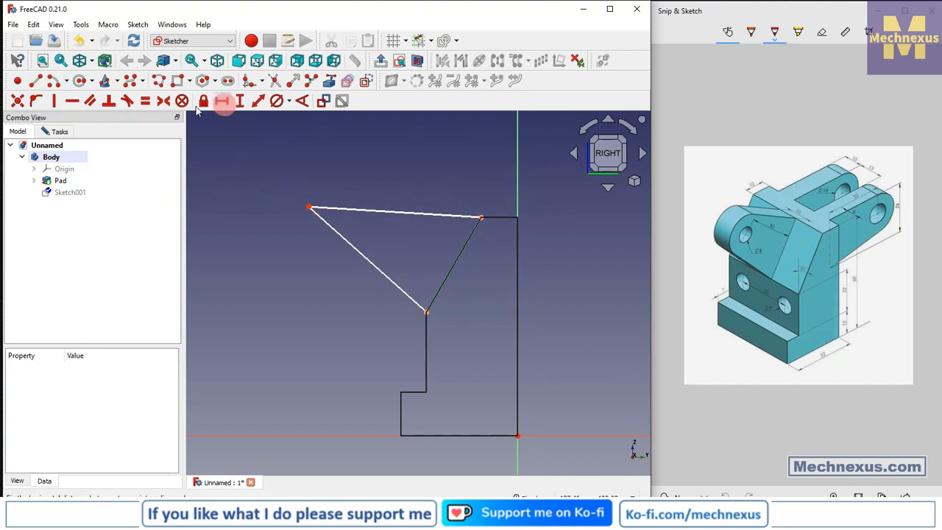
Fillet the outer corner of the triangle between its two free lines
{"action": "left_click", "coordinate": [262, 97]}
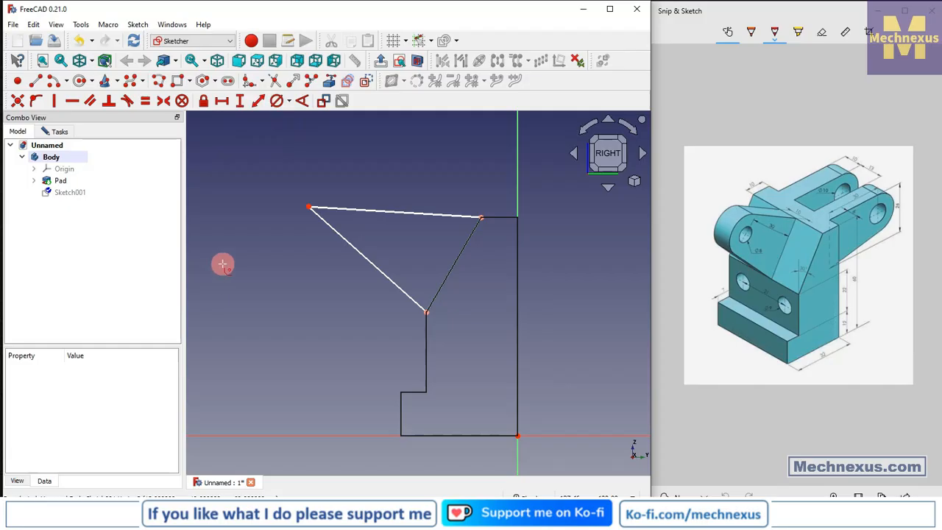
{"action": "key", "text": "0"}
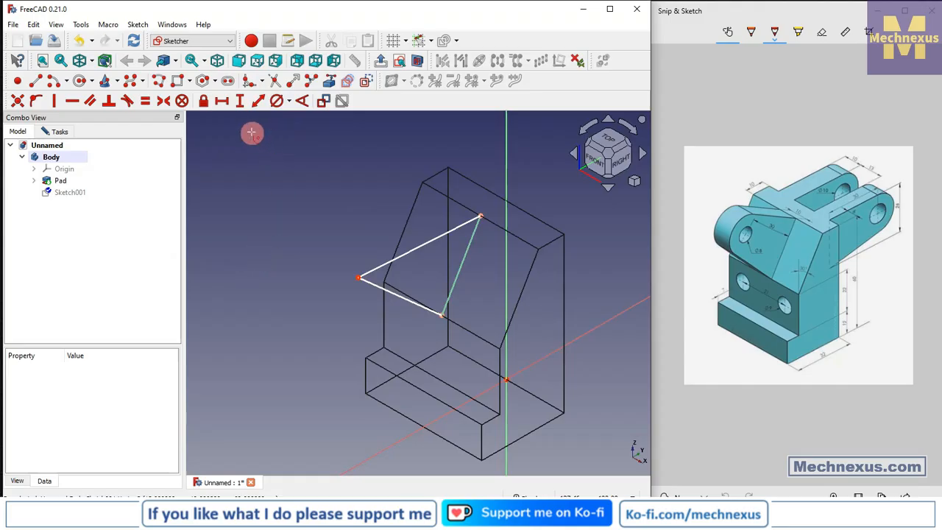
{"action": "left_click", "coordinate": [368, 282]}
{"action": "left_click", "coordinate": [355, 284]}
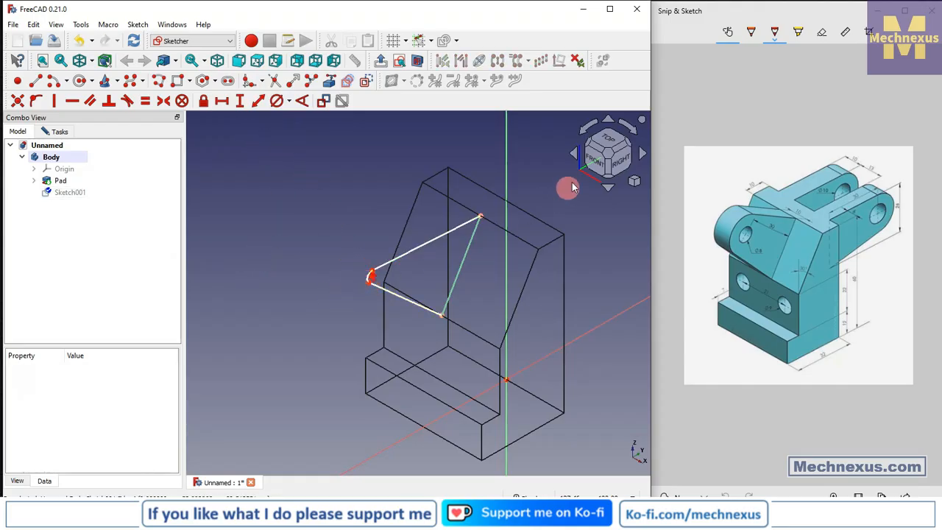
Constrain the radius of the lug's outer arc to 10 mm
{"action": "left_click", "coordinate": [610, 164]}
{"action": "scroll", "coordinate": [324, 175], "scroll_direction": "up", "scroll_amount": 3}
{"action": "right_click", "coordinate": [275, 217]}
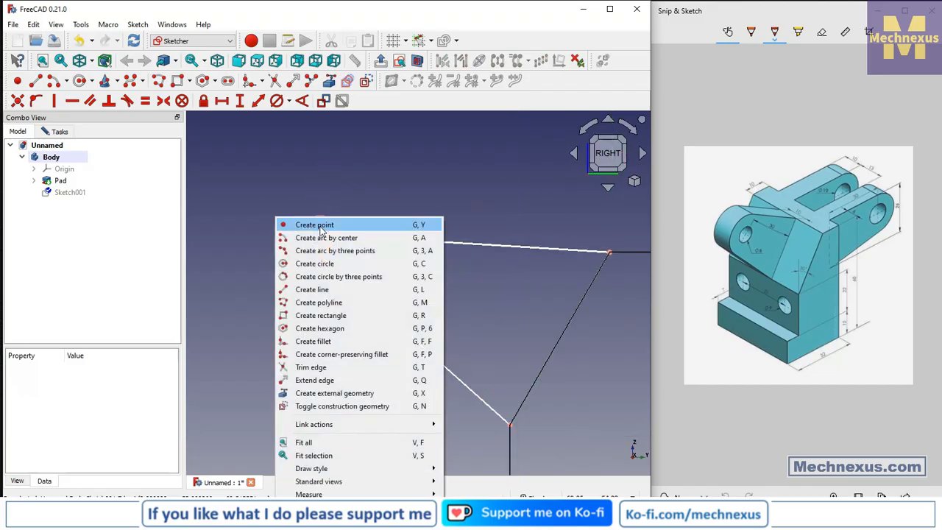
{"action": "left_click", "coordinate": [421, 172]}
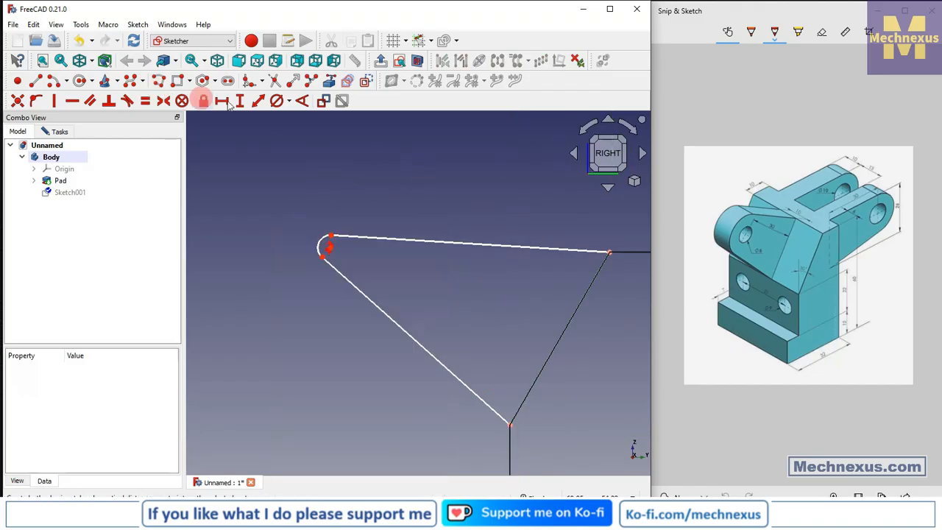
{"action": "left_click", "coordinate": [288, 102]}
{"action": "left_click", "coordinate": [290, 120]}
{"action": "left_click", "coordinate": [312, 243]}
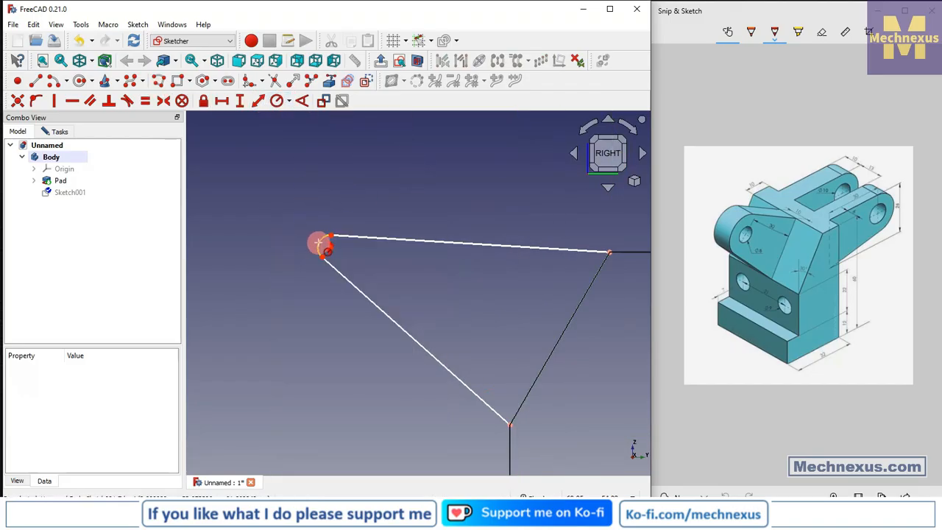
{"action": "left_click", "coordinate": [322, 244]}
{"action": "type", "text": "10"}
{"action": "key", "text": "Return"}
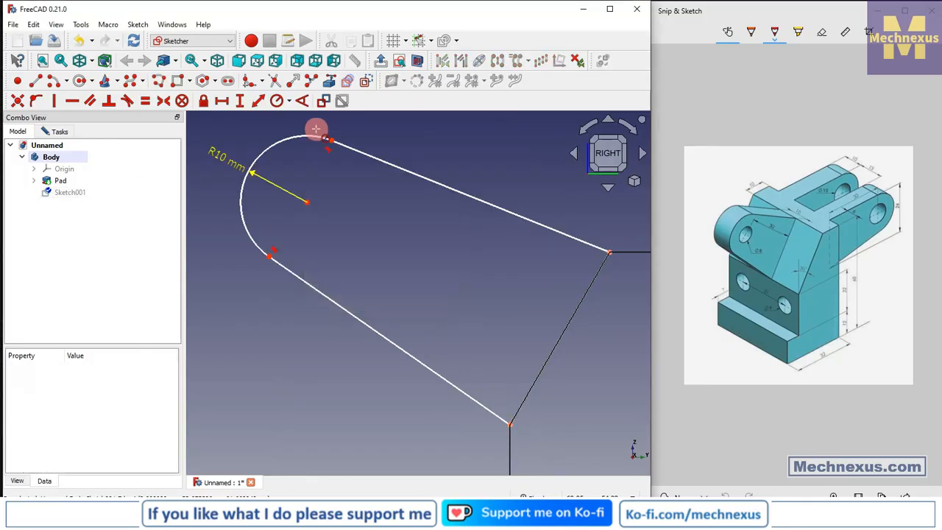
Link the body's vertical edge below the slope into the sketch as external geometry
{"action": "scroll", "coordinate": [362, 295], "scroll_direction": "down", "scroll_amount": 2}
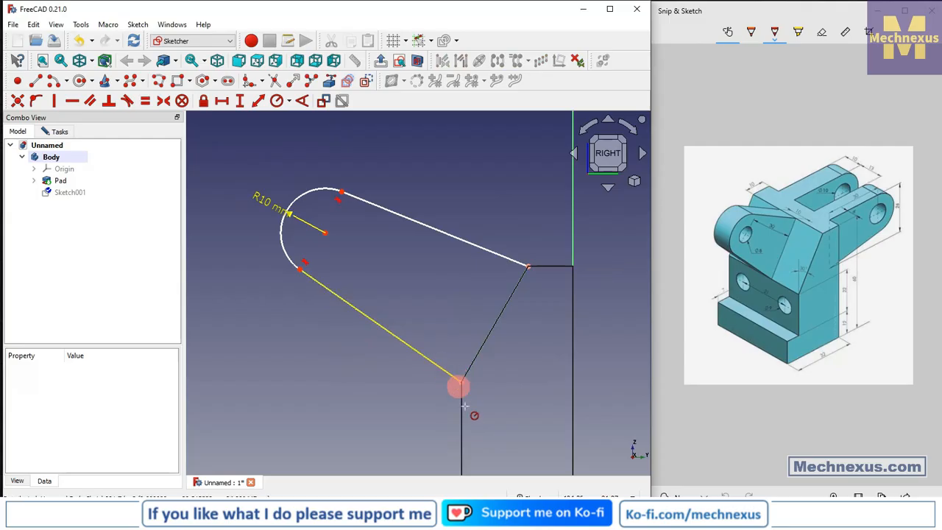
{"action": "scroll", "coordinate": [408, 331], "scroll_direction": "down", "scroll_amount": 2}
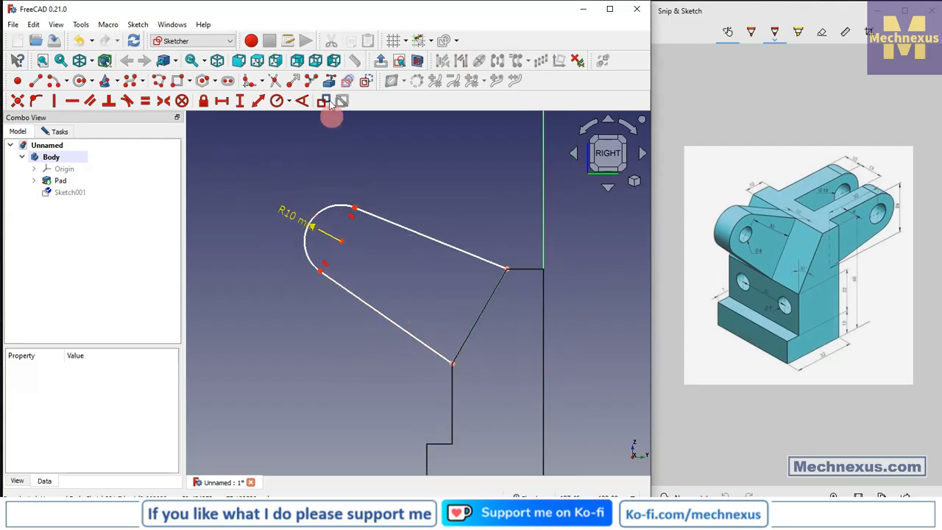
{"action": "left_click", "coordinate": [329, 81]}
{"action": "left_click", "coordinate": [455, 399]}
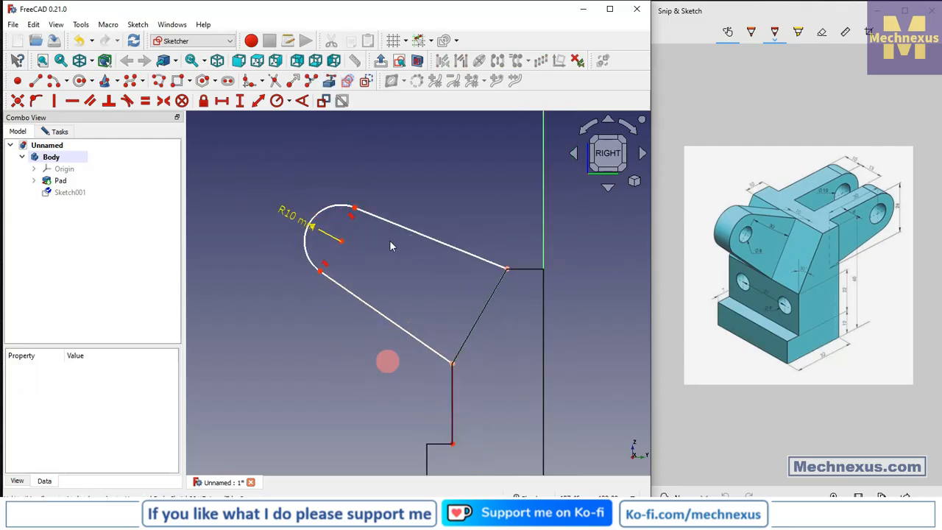
Constrain the angle between the lug's lower line and the referenced vertical edge to 130°
{"action": "left_click", "coordinate": [302, 101]}
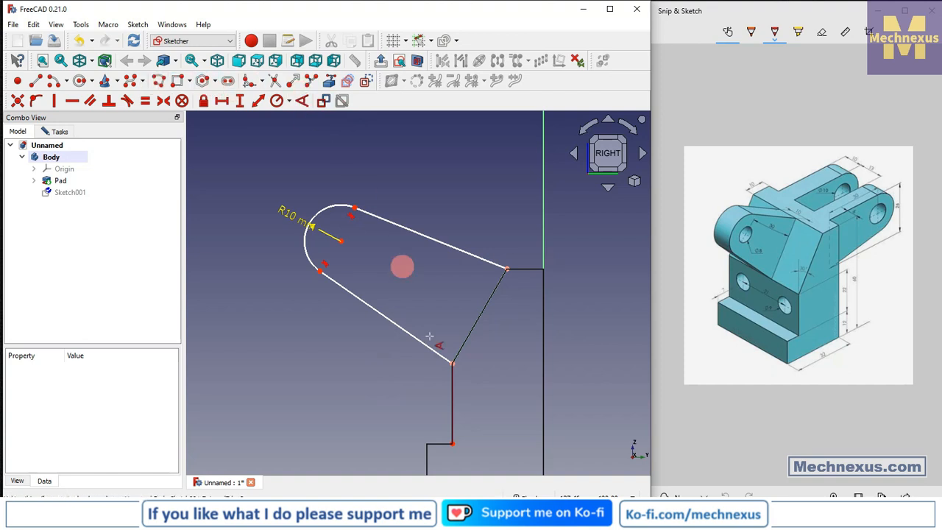
{"action": "left_click", "coordinate": [437, 356]}
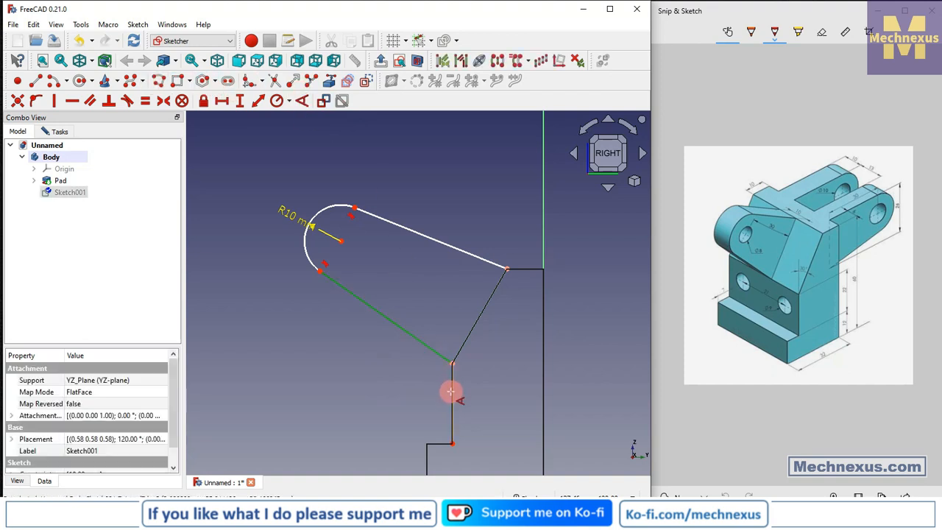
{"action": "left_click", "coordinate": [450, 392]}
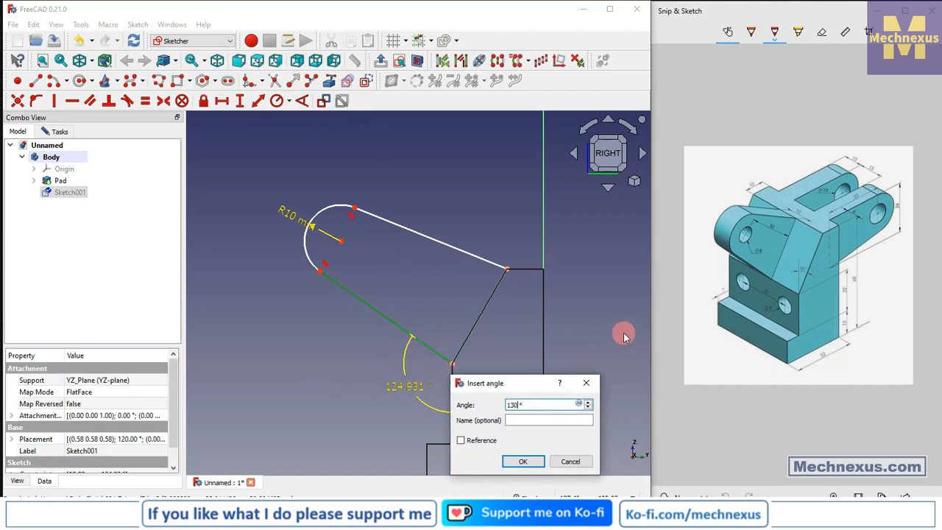
{"action": "key", "text": "Return"}
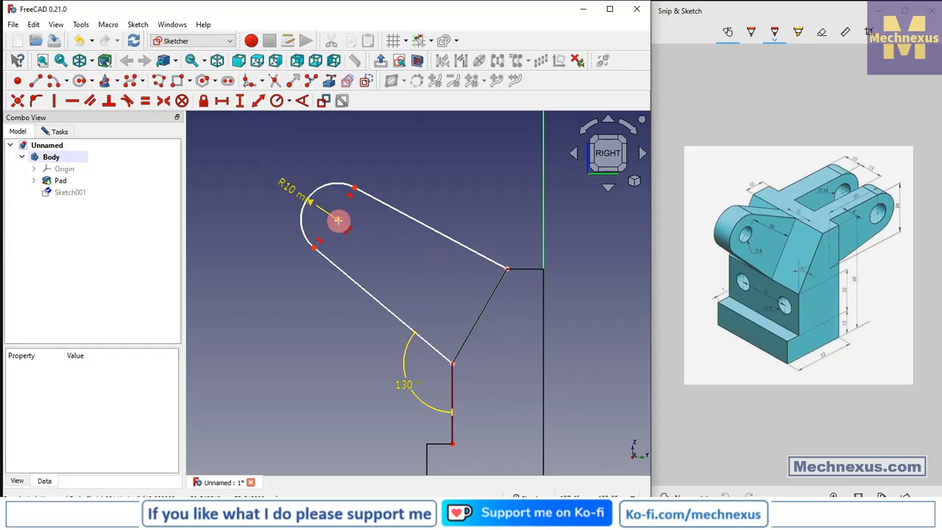
Constrain the arc centre 30 mm from the sloped edge and move the distance and radius dimensions clear of the profile
{"action": "left_click", "coordinate": [338, 219]}
{"action": "left_click", "coordinate": [478, 319]}
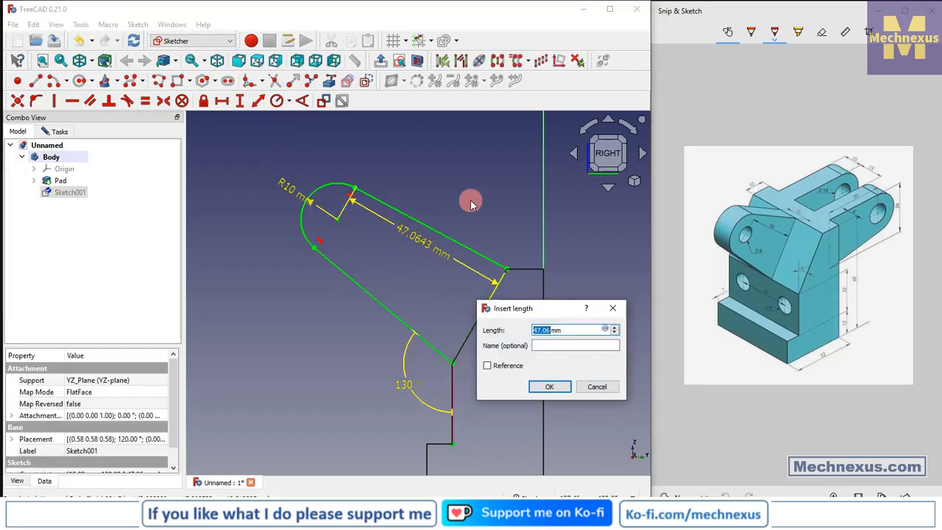
{"action": "type", "text": "30"}
{"action": "key", "text": "Return"}
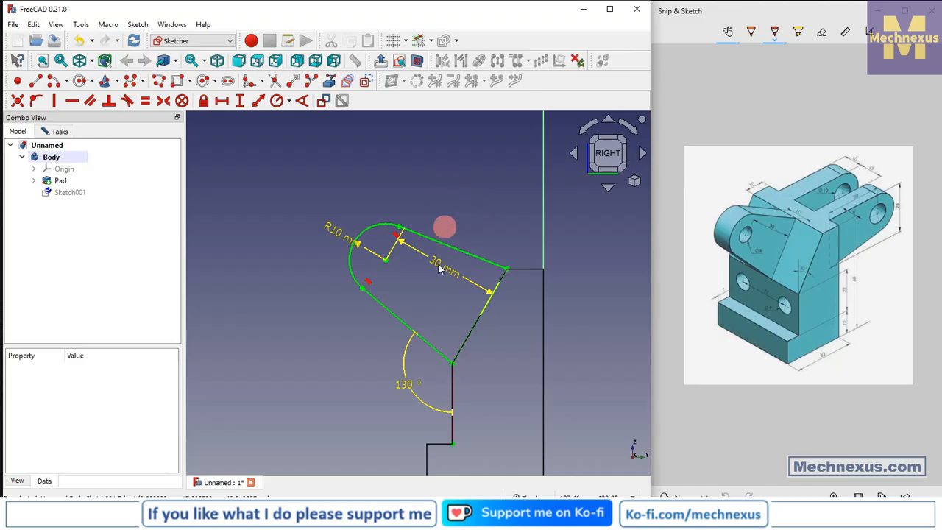
{"action": "left_click_drag", "start_coordinate": [443, 267], "coordinate": [470, 211]}
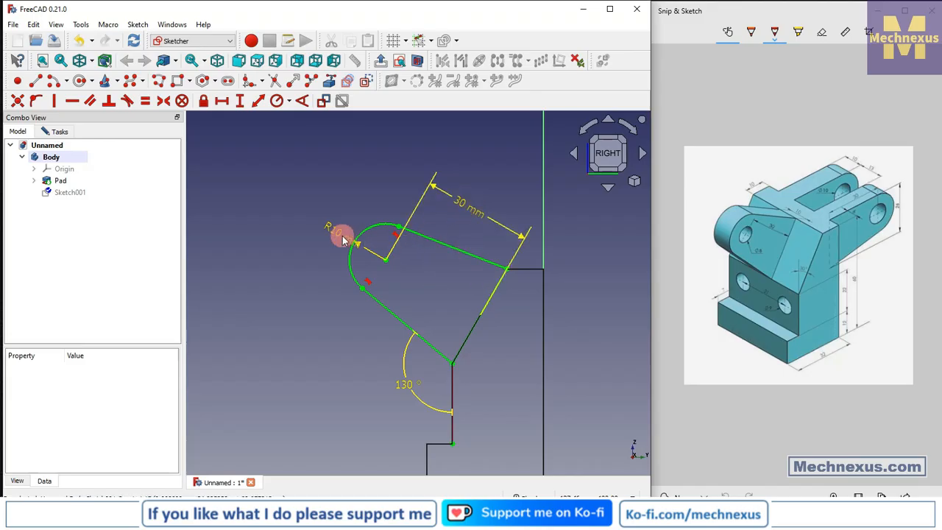
{"action": "left_click_drag", "start_coordinate": [332, 230], "coordinate": [312, 220]}
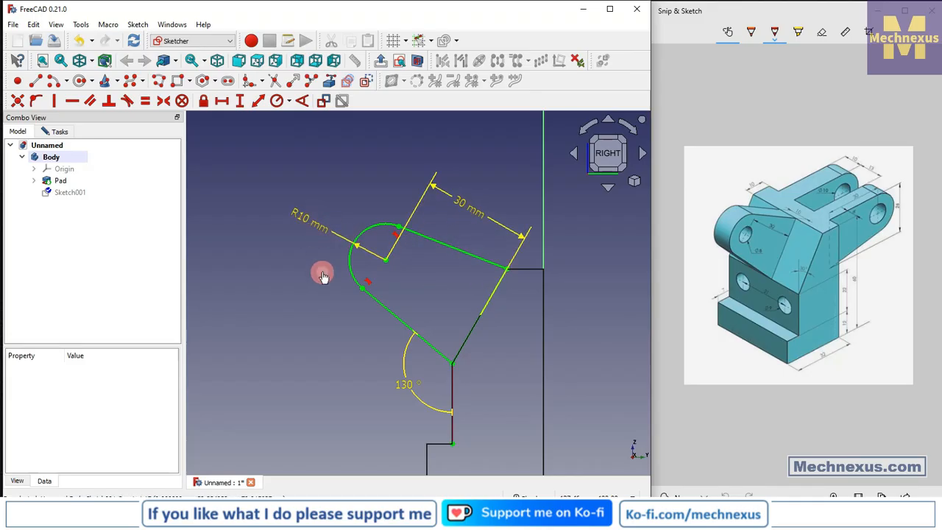
Close the lug sketch and switch the model display from wireframe back to shaded
{"action": "left_click", "coordinate": [59, 131]}
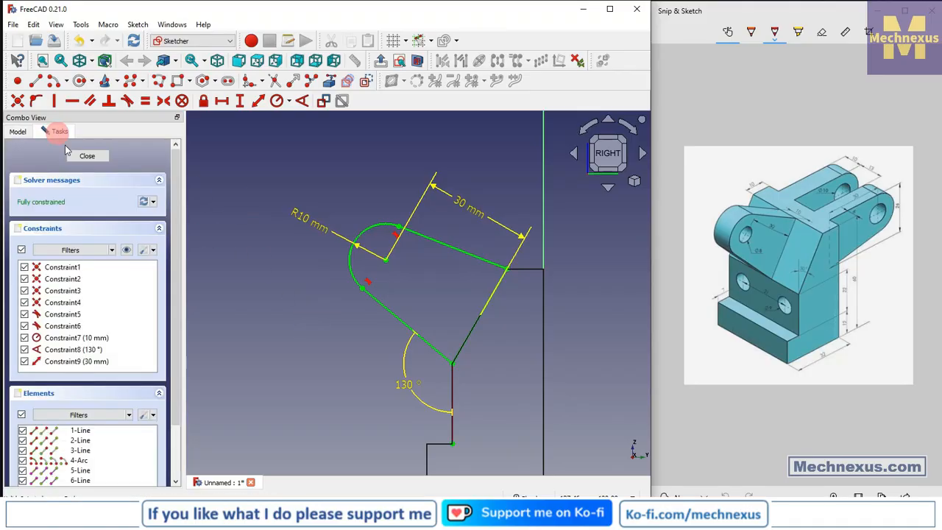
{"action": "left_click", "coordinate": [80, 156]}
{"action": "left_click", "coordinate": [168, 190]}
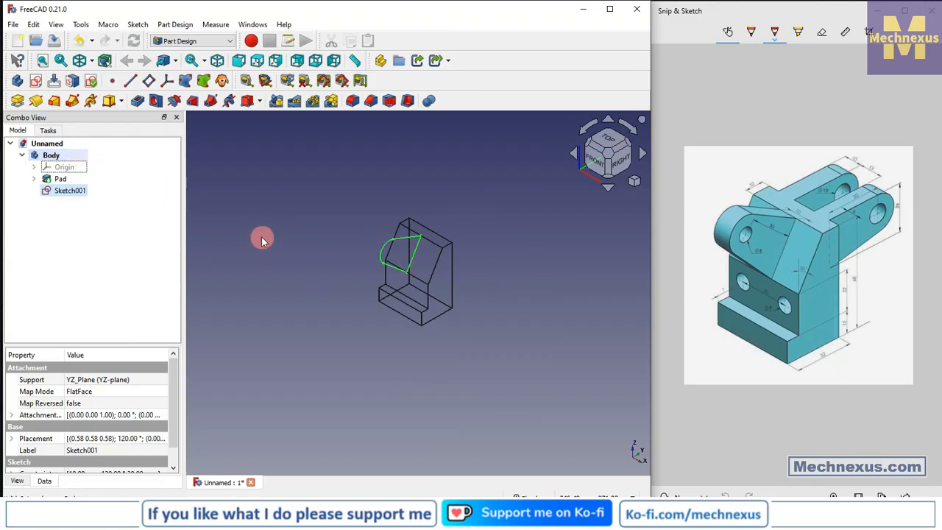
{"action": "key", "text": "v"}
{"action": "key", "text": "1"}
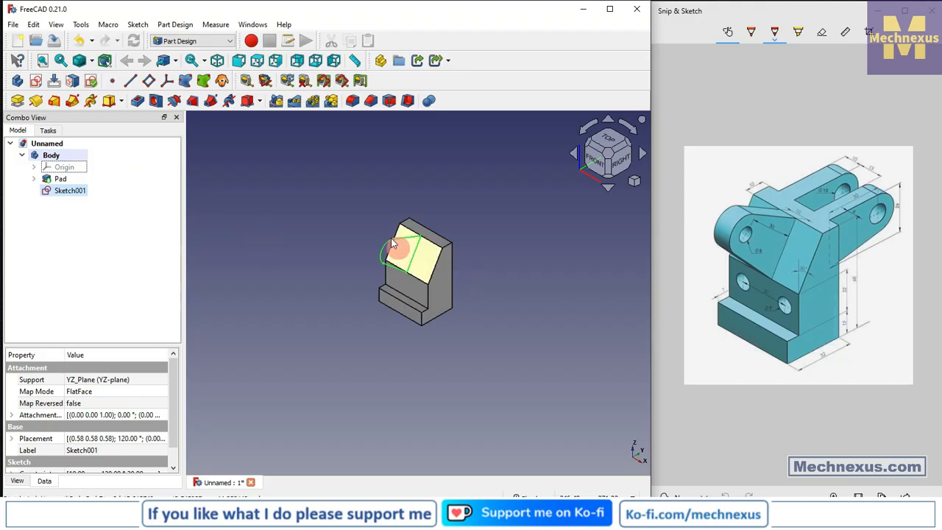
Pad the lug sketch 10 mm, symmetric to the sketch plane
{"action": "scroll", "coordinate": [395, 244], "scroll_direction": "up", "scroll_amount": 2}
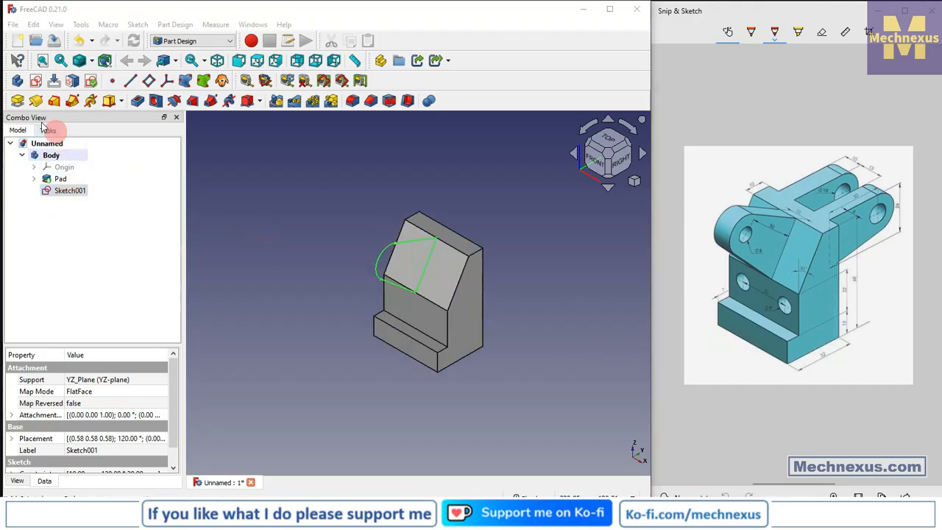
{"action": "left_click", "coordinate": [18, 100]}
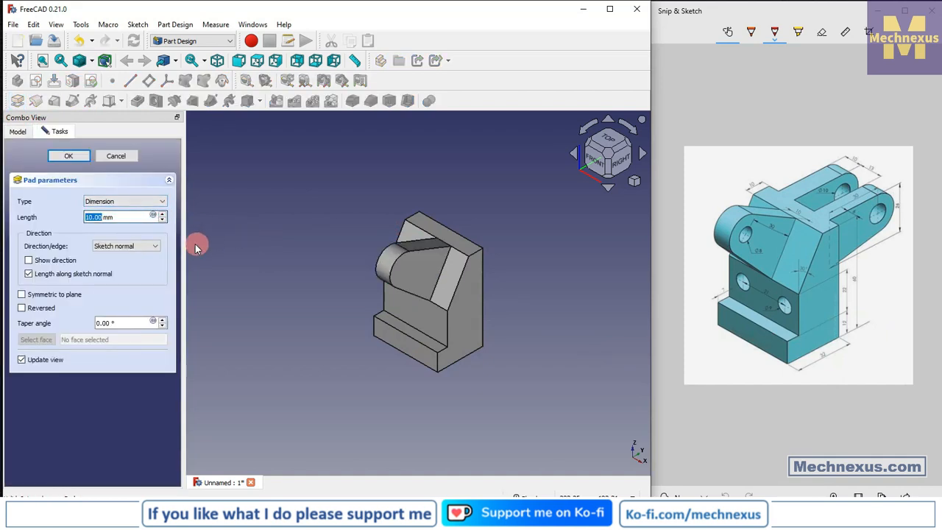
{"action": "left_click", "coordinate": [22, 295]}
{"action": "left_click", "coordinate": [68, 158]}
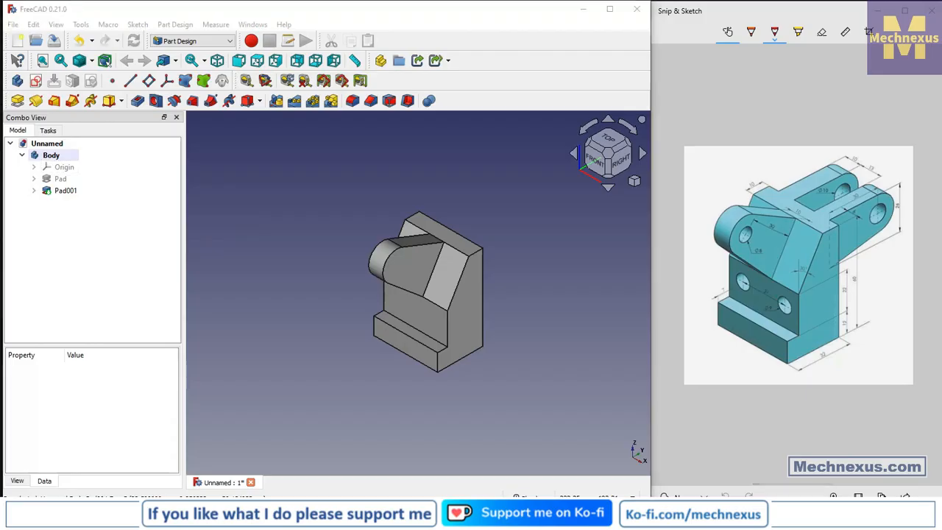
{"action": "left_click", "coordinate": [297, 383]}
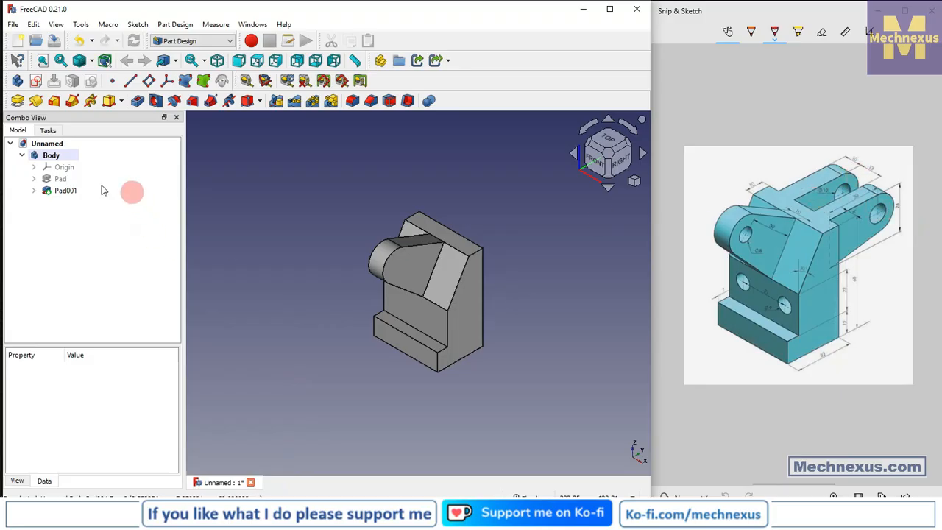
Show the body's origin again and start another sketch on the YZ plane for the rear of the part
{"action": "left_click", "coordinate": [62, 167]}
{"action": "key", "text": "space"}
{"action": "left_click", "coordinate": [226, 198]}
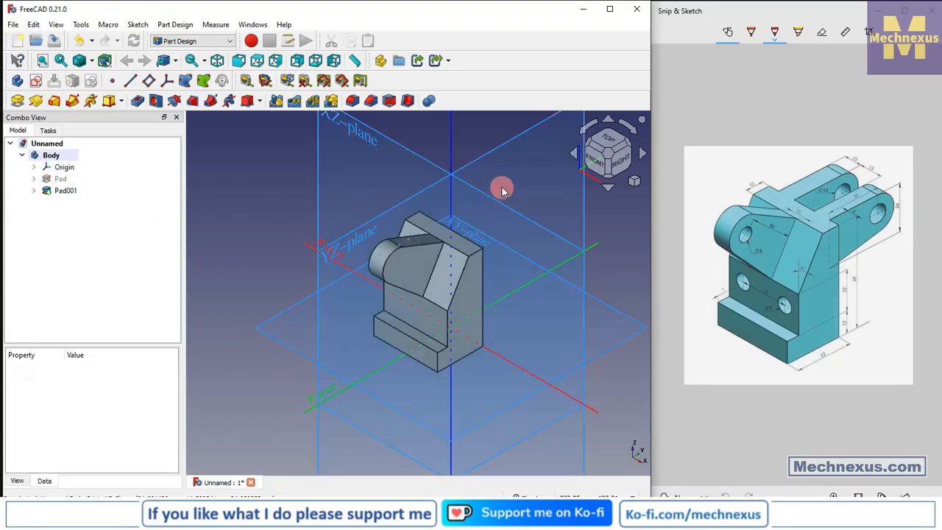
{"action": "scroll", "coordinate": [319, 238], "scroll_direction": "down", "scroll_amount": 3}
{"action": "left_click", "coordinate": [319, 237]}
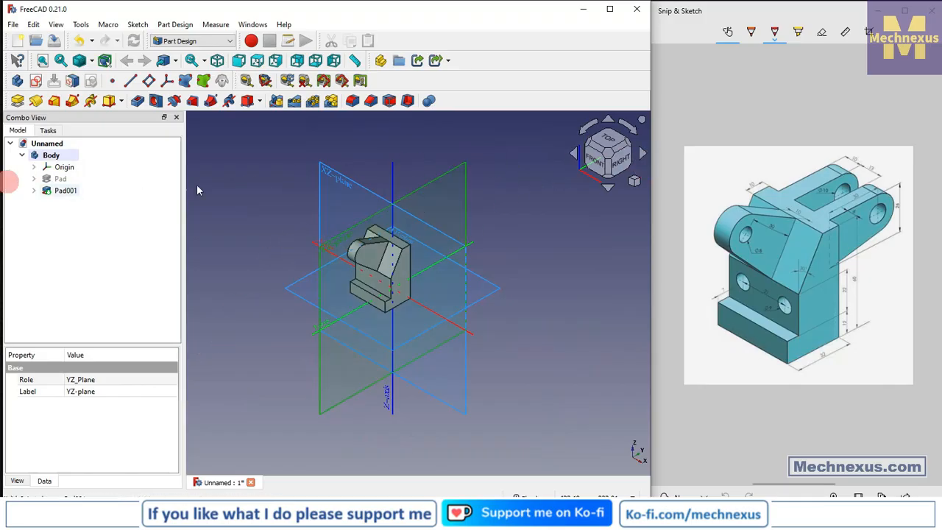
{"action": "left_click", "coordinate": [35, 81]}
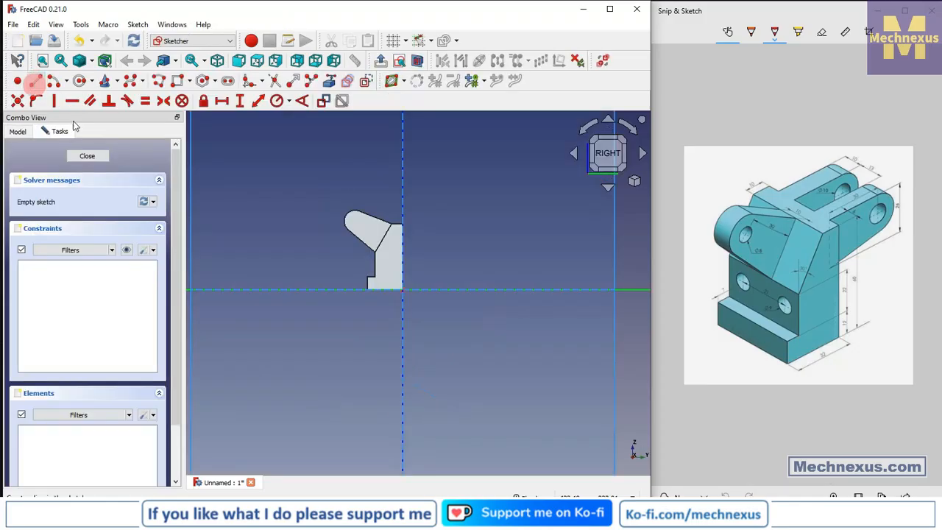
Hide the body's origin planes while keeping the new sketch open
{"action": "left_click", "coordinate": [17, 131]}
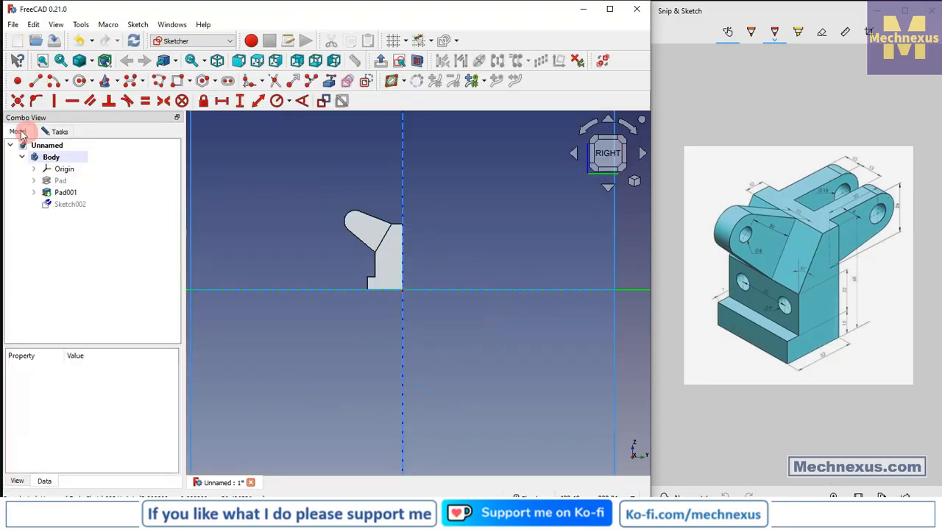
{"action": "right_click", "coordinate": [64, 169]}
{"action": "left_click", "coordinate": [96, 172]}
{"action": "scroll", "coordinate": [512, 262], "scroll_direction": "down", "scroll_amount": 3}
{"action": "scroll", "coordinate": [454, 244], "scroll_direction": "up", "scroll_amount": 4}
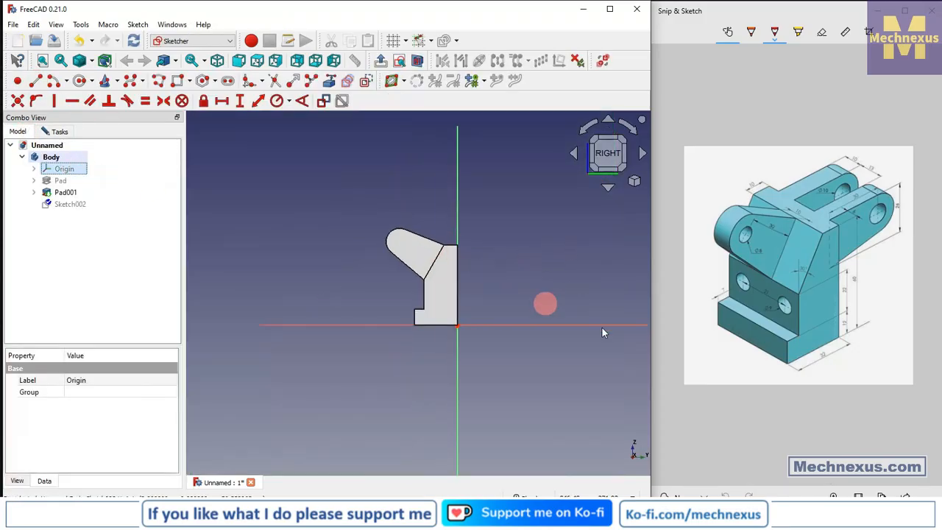
{"action": "left_click", "coordinate": [538, 281]}
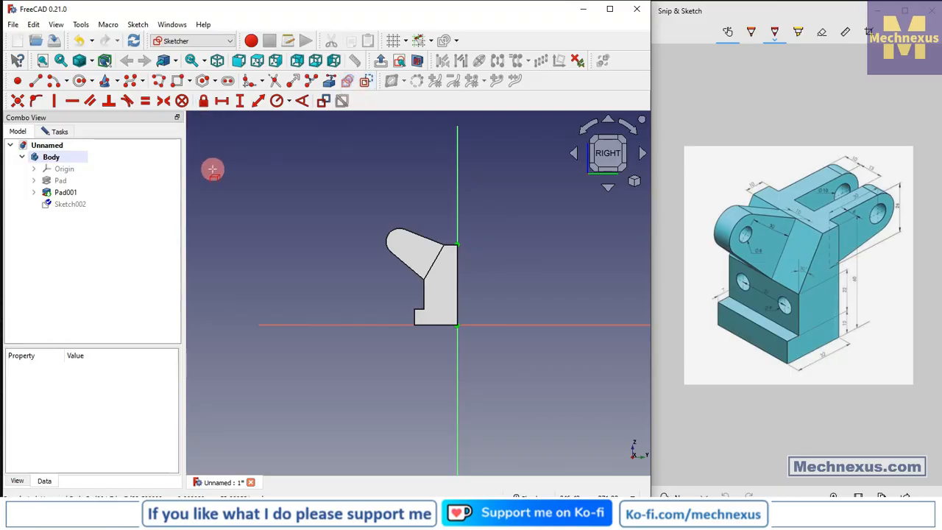
Switch the model display to wireframe so the sketch geometry on the YZ plane can be seen
{"action": "left_click", "coordinate": [94, 62]}
{"action": "left_click", "coordinate": [103, 105]}
{"action": "scroll", "coordinate": [431, 267], "scroll_direction": "up", "scroll_amount": 3}
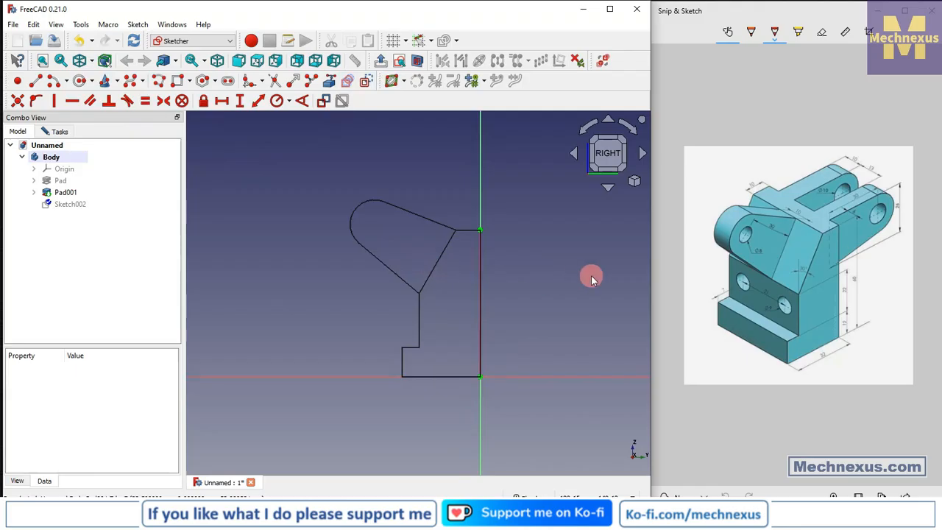
Draw a line about 30 mm down the body's rear edge from its upper corner, and a horizontal line rearward from the same corner
{"action": "left_click", "coordinate": [38, 83]}
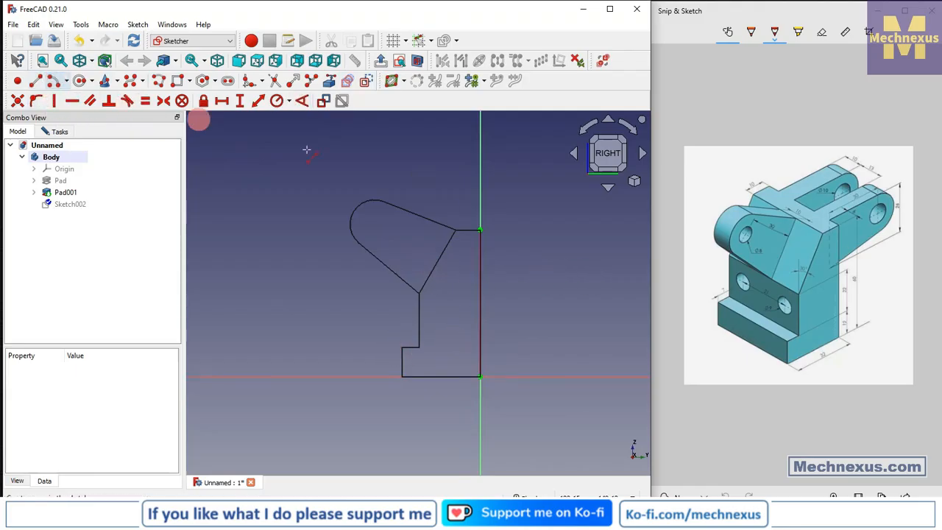
{"action": "left_click", "coordinate": [479, 230]}
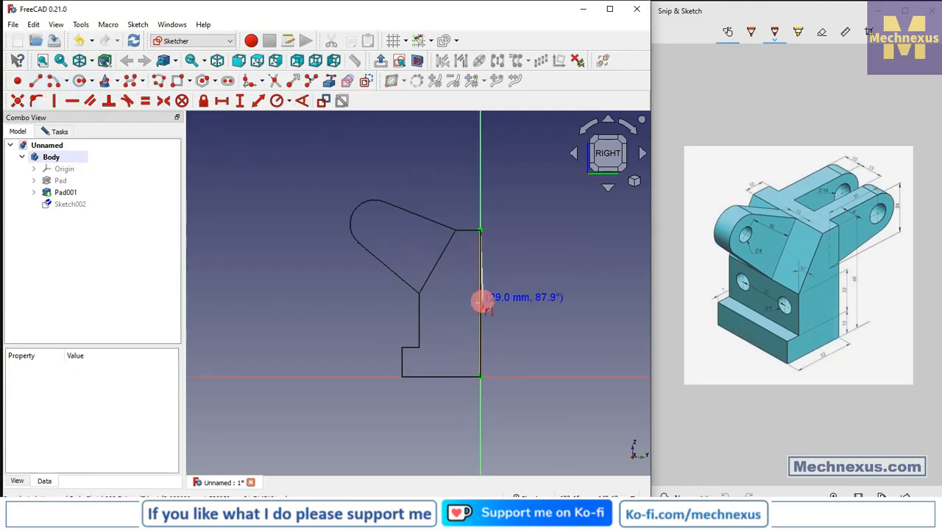
{"action": "left_click", "coordinate": [480, 304]}
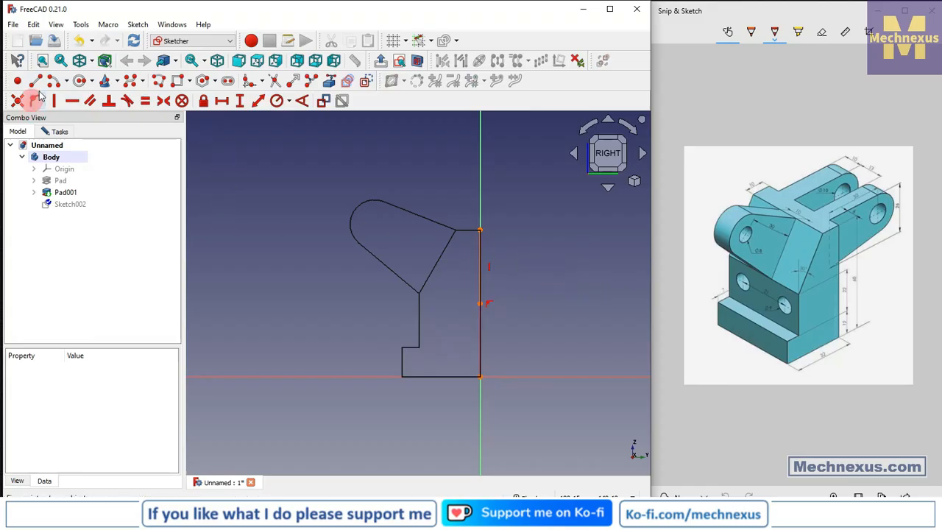
{"action": "left_click", "coordinate": [478, 231]}
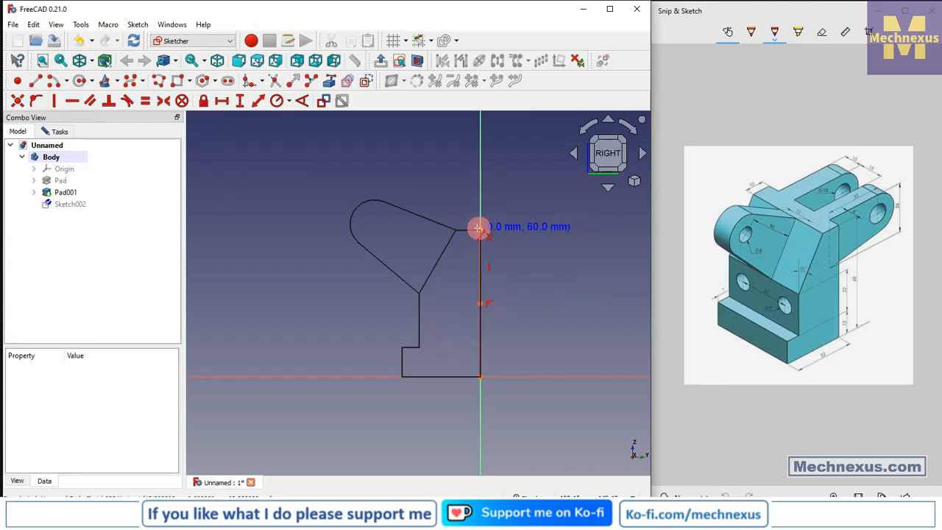
{"action": "scroll", "coordinate": [406, 280], "scroll_direction": "down", "scroll_amount": 2}
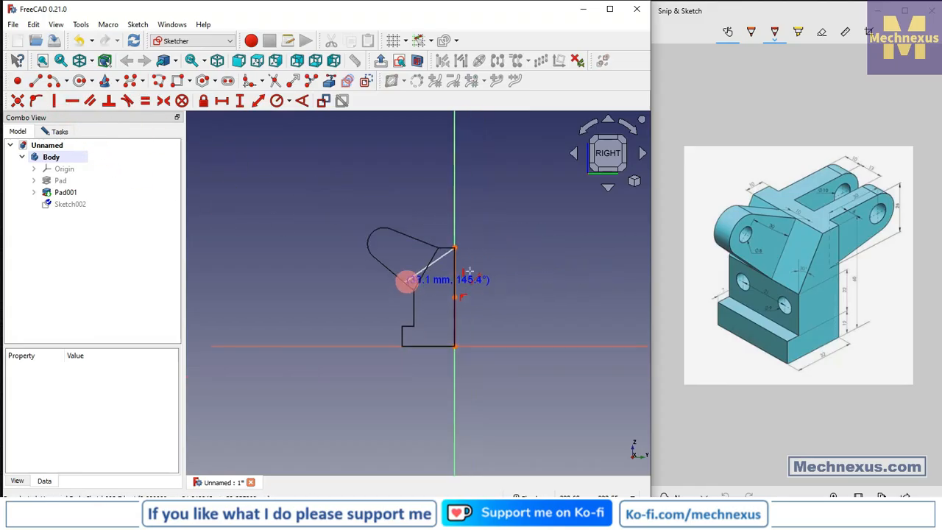
{"action": "left_click", "coordinate": [577, 249]}
{"action": "scroll", "coordinate": [545, 257], "scroll_direction": "up", "scroll_amount": 3}
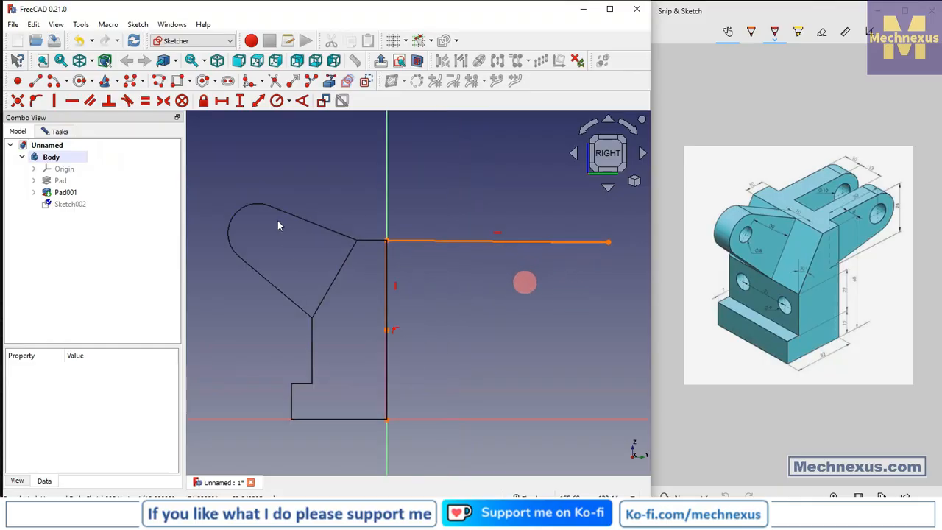
Delete the redundant vertical constraint from the line along the rear edge
{"action": "left_click", "coordinate": [62, 133]}
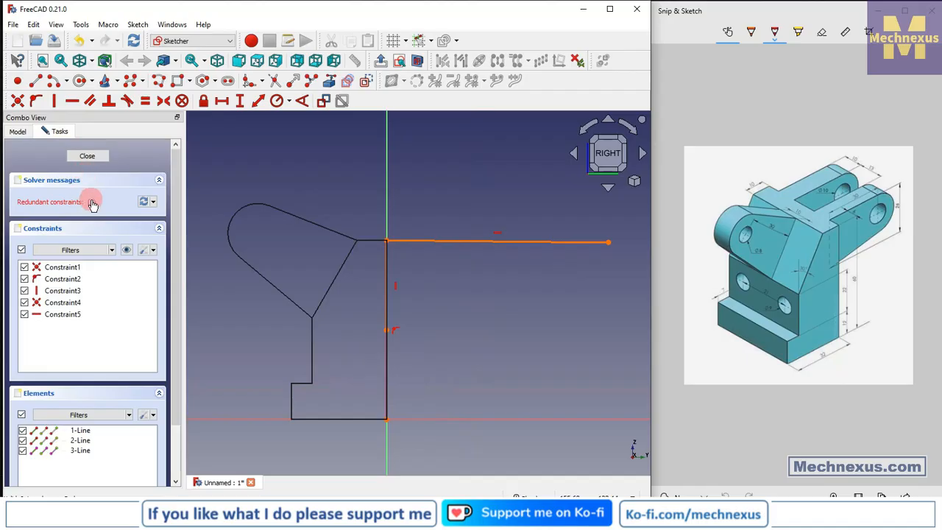
{"action": "left_click", "coordinate": [92, 202]}
{"action": "right_click", "coordinate": [61, 292]}
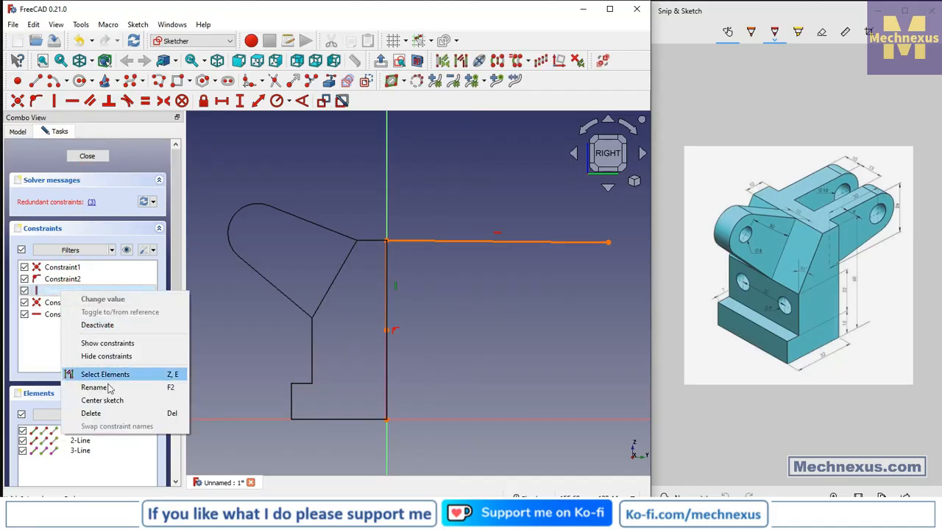
{"action": "left_click", "coordinate": [91, 412]}
{"action": "scroll", "coordinate": [384, 267], "scroll_direction": "down", "scroll_amount": 2}
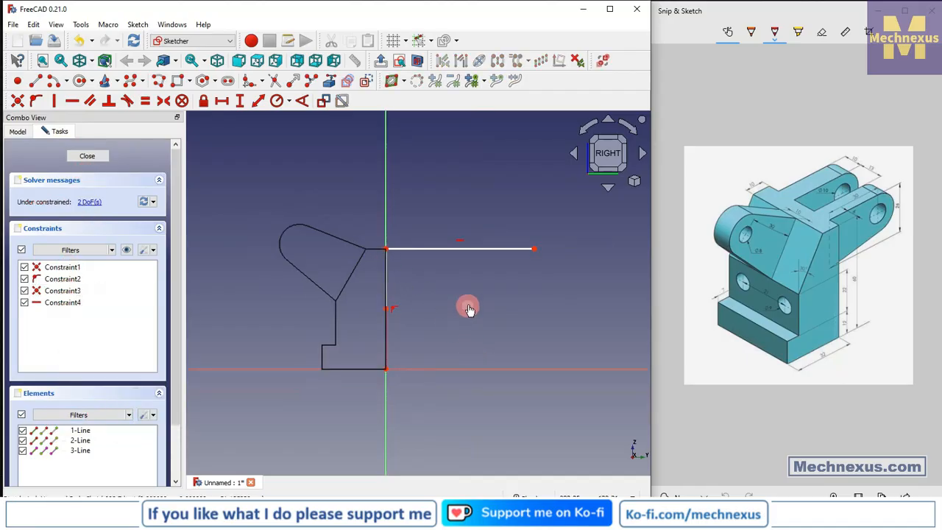
Draw an arc by end points and rim point, starting at the horizontal line's free end and bulging rearward
{"action": "scroll", "coordinate": [469, 304], "scroll_direction": "up", "scroll_amount": 1}
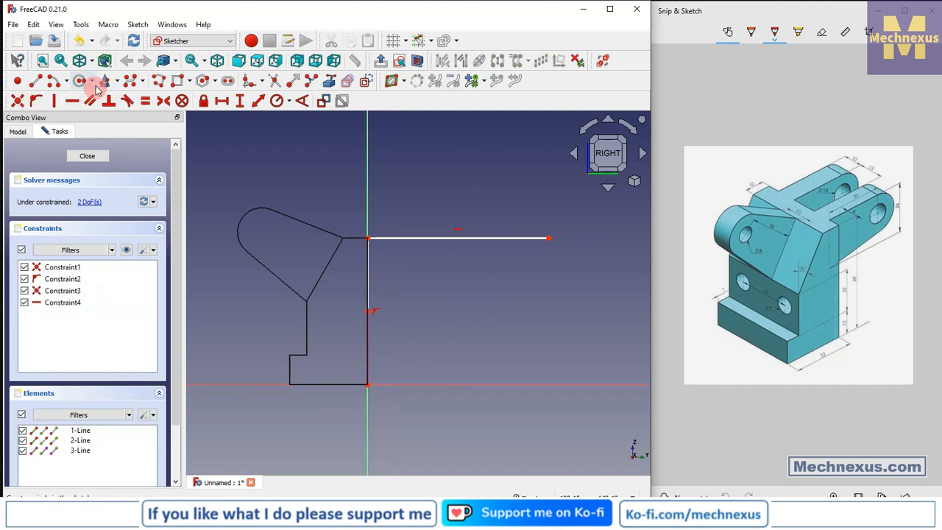
{"action": "left_click", "coordinate": [66, 81]}
{"action": "left_click", "coordinate": [71, 108]}
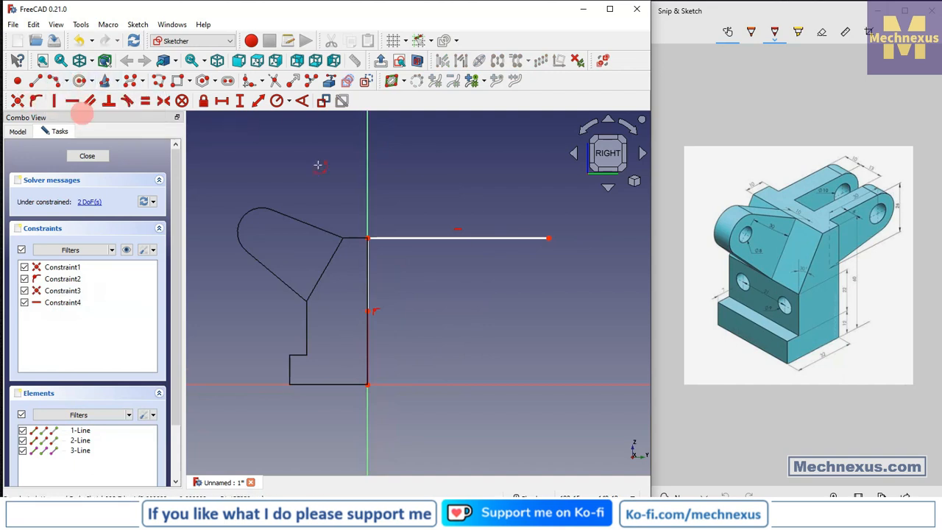
{"action": "left_click", "coordinate": [549, 238]}
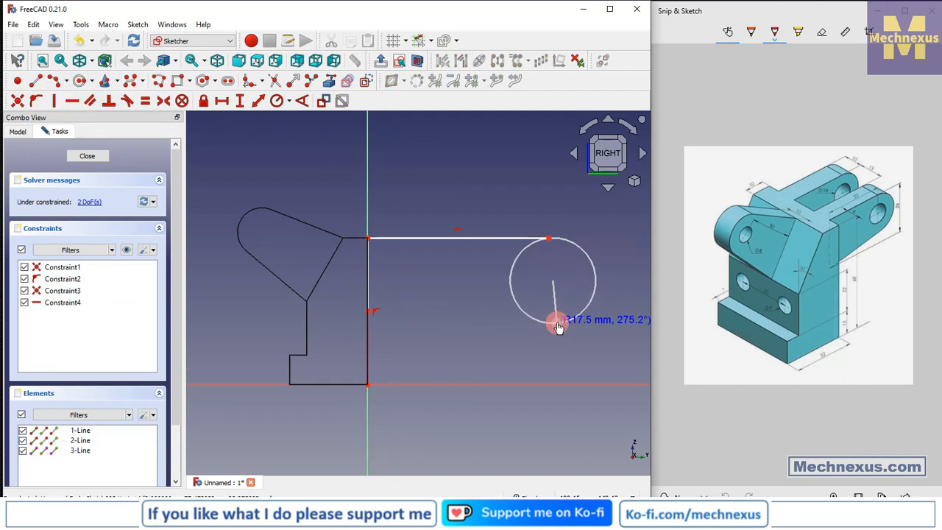
{"action": "left_click", "coordinate": [557, 322]}
{"action": "left_click", "coordinate": [582, 280]}
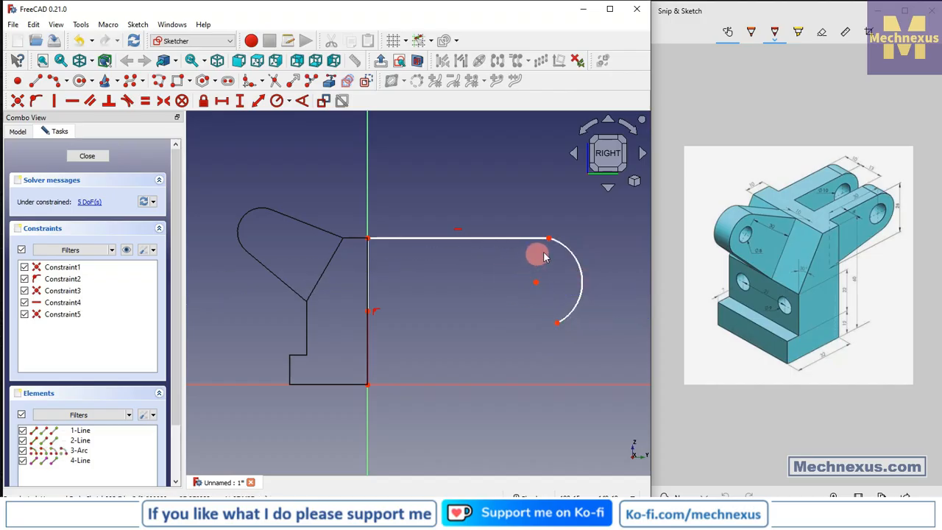
Make the arc tangent to the horizontal line and move its free lower end upward to shrink the arc
{"action": "left_click", "coordinate": [567, 250]}
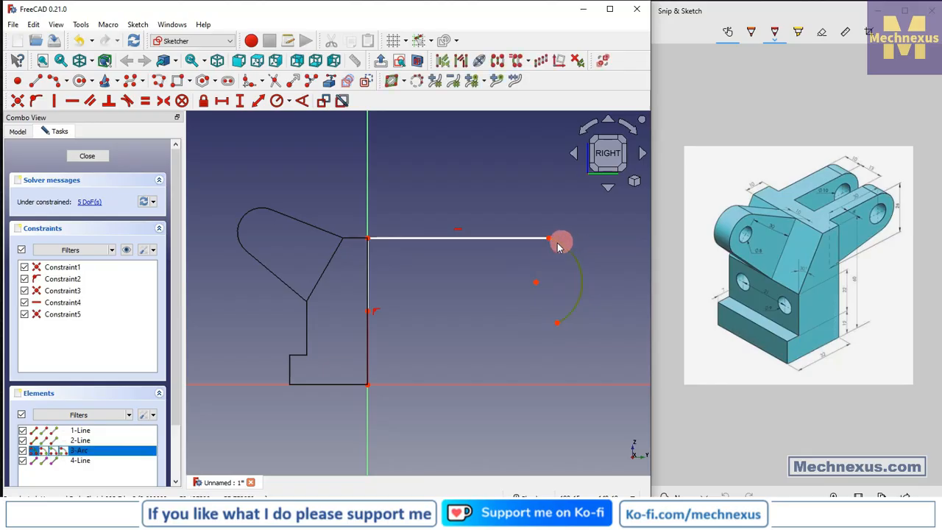
{"action": "left_click", "coordinate": [527, 237]}
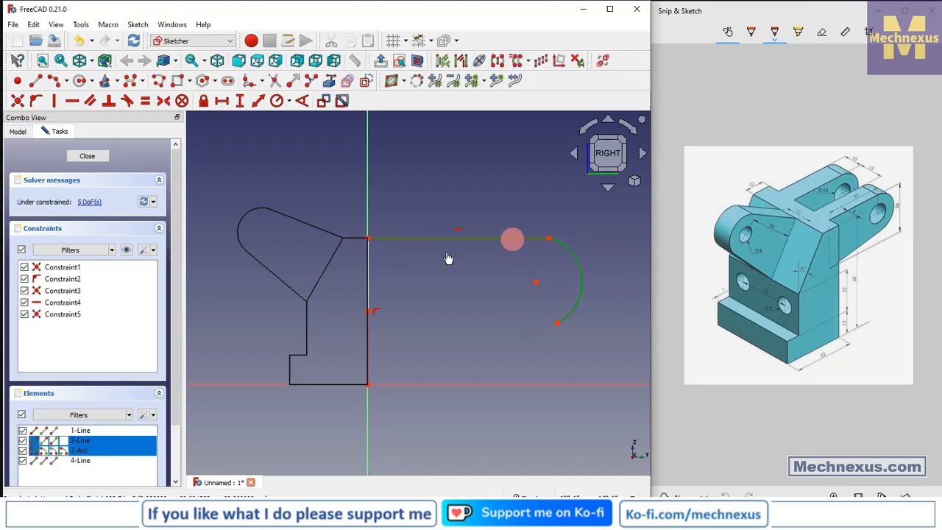
{"action": "left_click", "coordinate": [128, 101]}
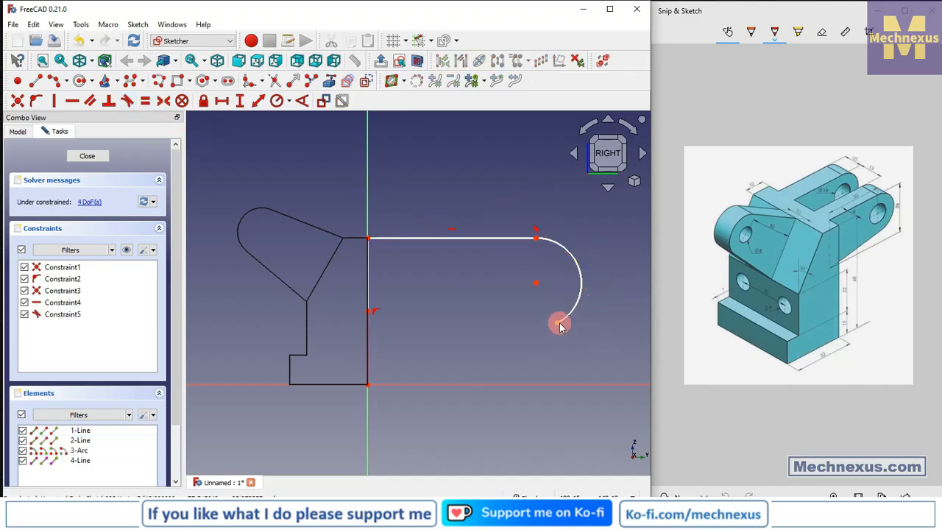
{"action": "left_click_drag", "start_coordinate": [559, 326], "coordinate": [562, 290]}
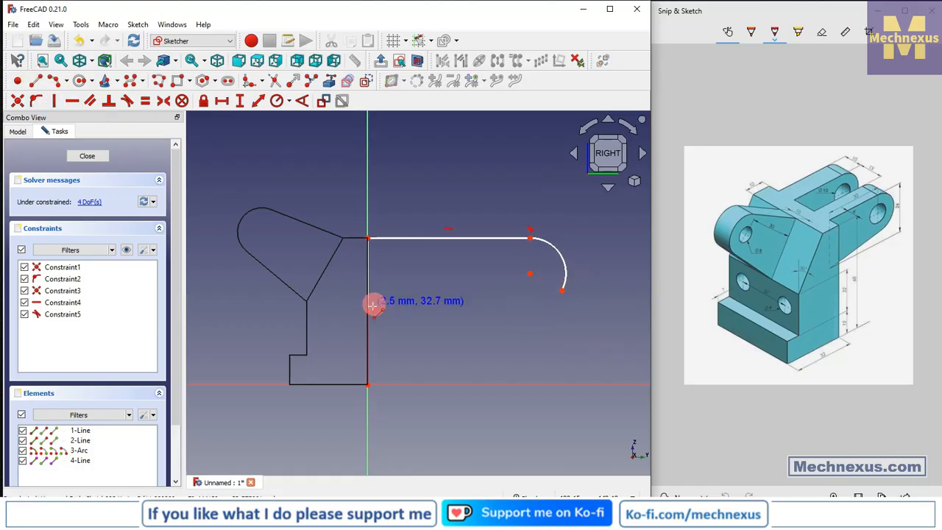
Close the arm profile with a line from the rear-edge line's lower end to the arc's free end, tangent to the arc
{"action": "left_click", "coordinate": [368, 310]}
{"action": "left_click", "coordinate": [562, 291]}
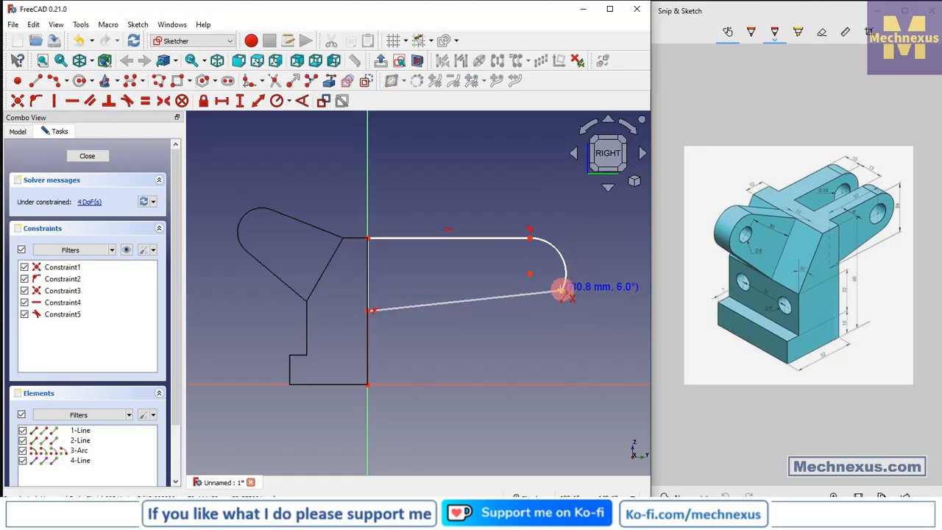
{"action": "right_click", "coordinate": [550, 333]}
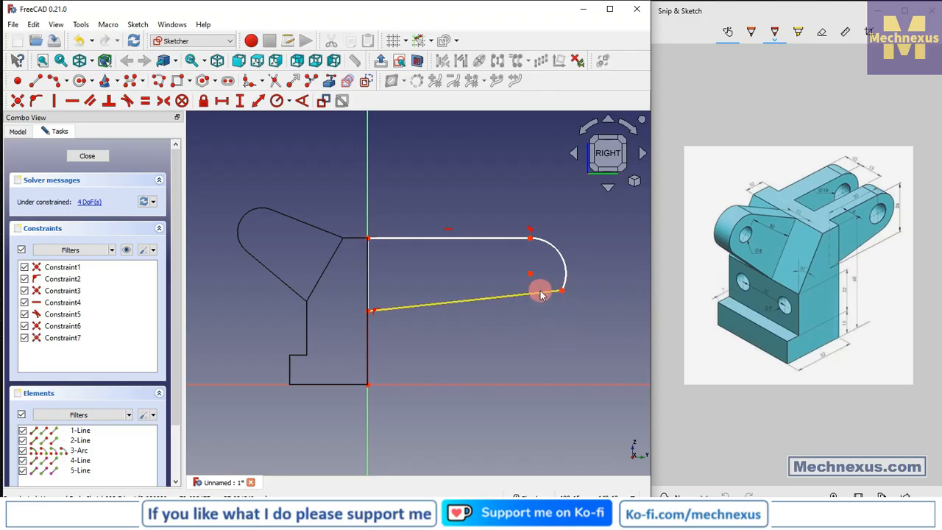
{"action": "left_click", "coordinate": [541, 293]}
{"action": "left_click", "coordinate": [566, 288]}
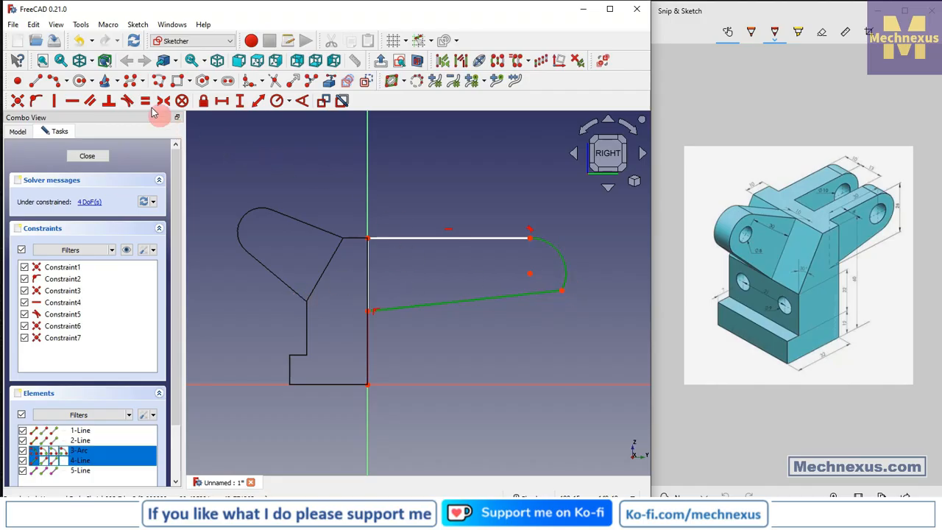
{"action": "left_click", "coordinate": [126, 103]}
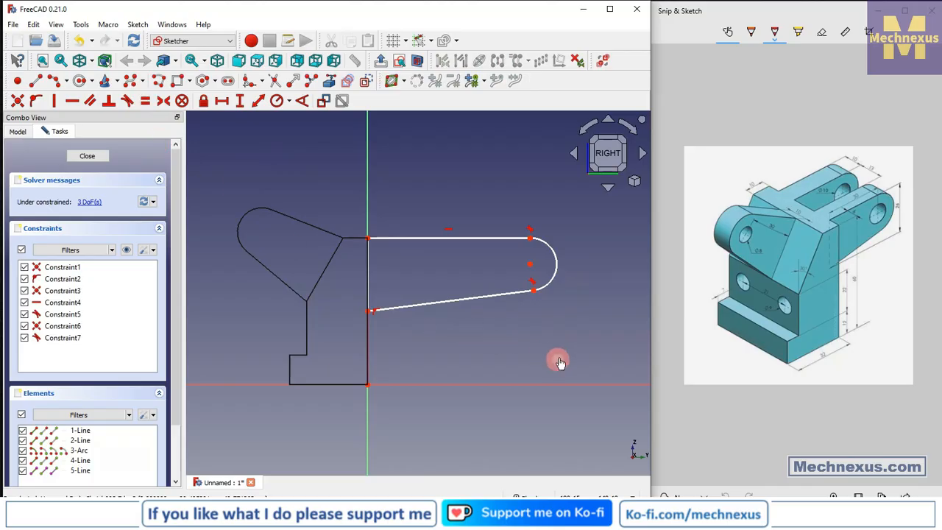
{"action": "left_click", "coordinate": [506, 384]}
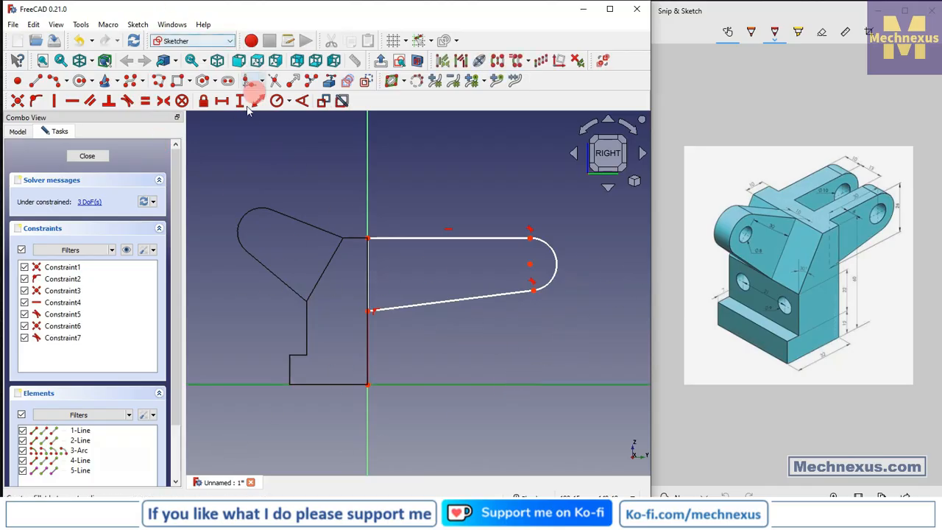
{"action": "left_click", "coordinate": [369, 262]}
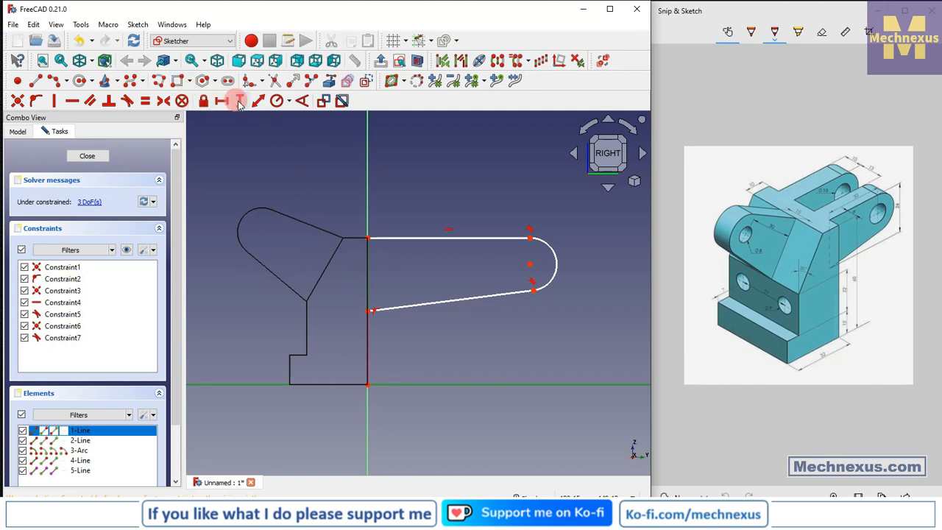
{"action": "left_click", "coordinate": [333, 298]}
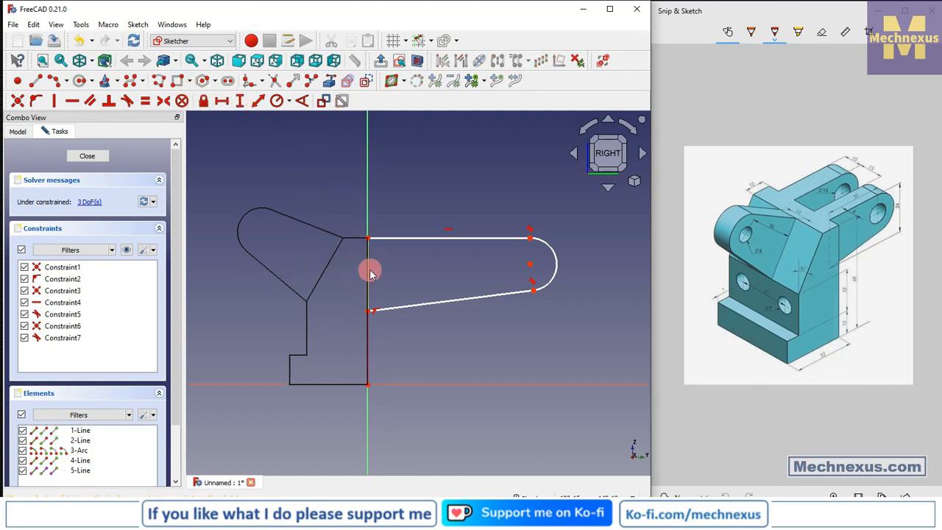
Add a vertical dimension of 26 mm to the profile's line along the rear edge
{"action": "left_click", "coordinate": [240, 100]}
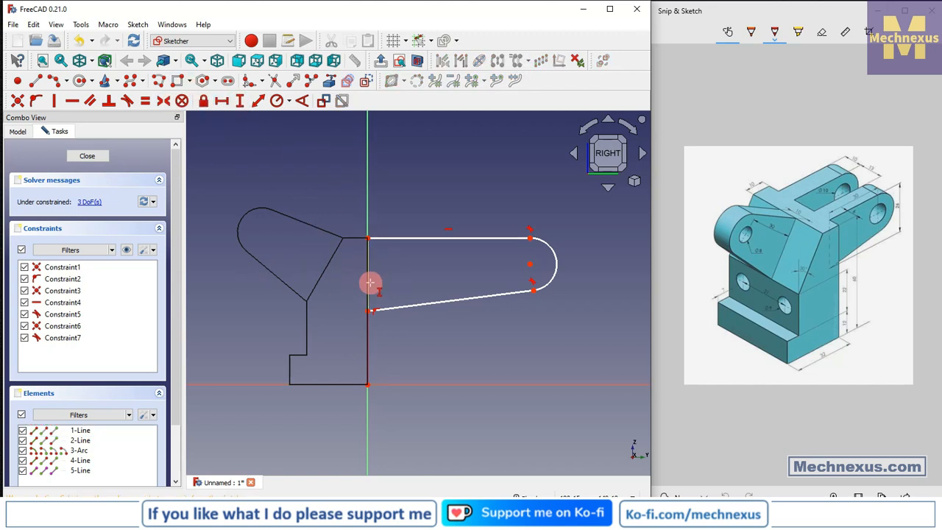
{"action": "left_click", "coordinate": [369, 285]}
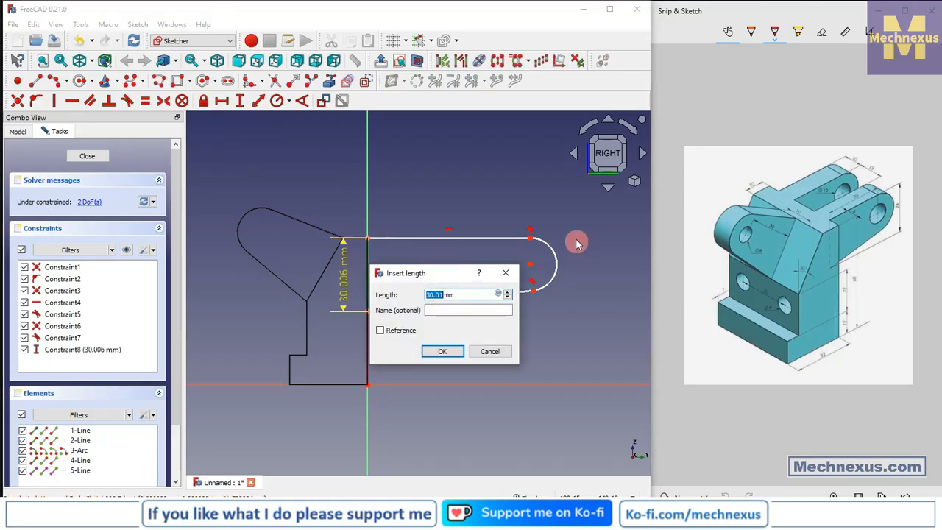
{"action": "type", "text": "26"}
{"action": "key", "text": "Return"}
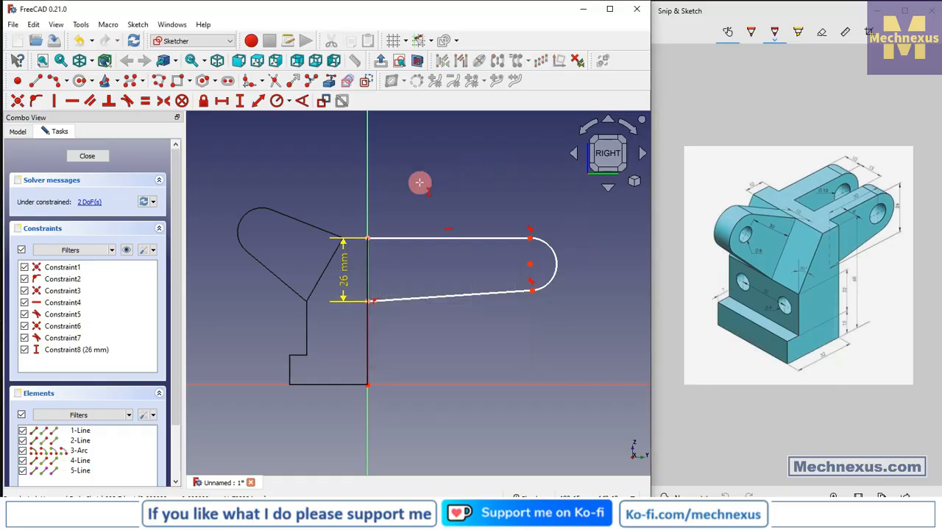
Dimension the upper horizontal line to 30 mm and the end arc's radius to 10 mm
{"action": "left_click", "coordinate": [226, 103]}
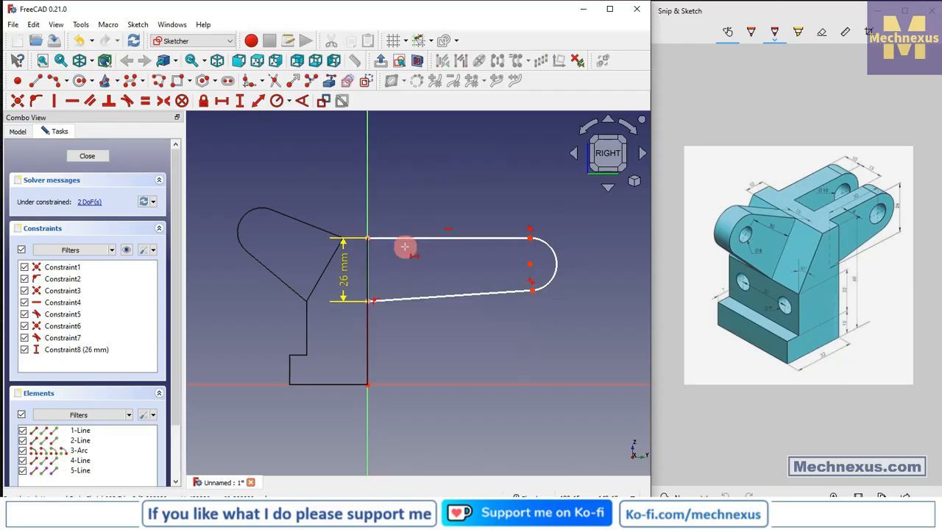
{"action": "left_click", "coordinate": [404, 239]}
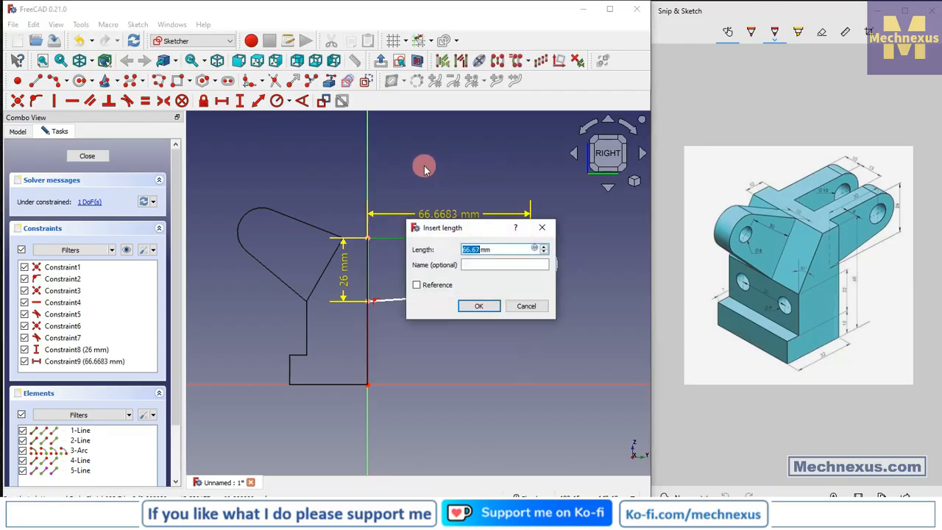
{"action": "key", "text": "Return"}
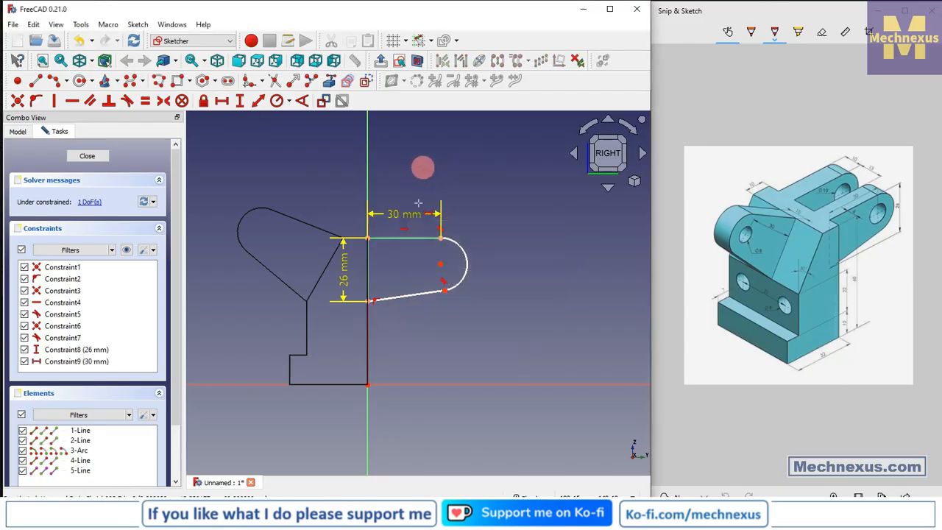
{"action": "left_click", "coordinate": [277, 102]}
{"action": "left_click", "coordinate": [466, 257]}
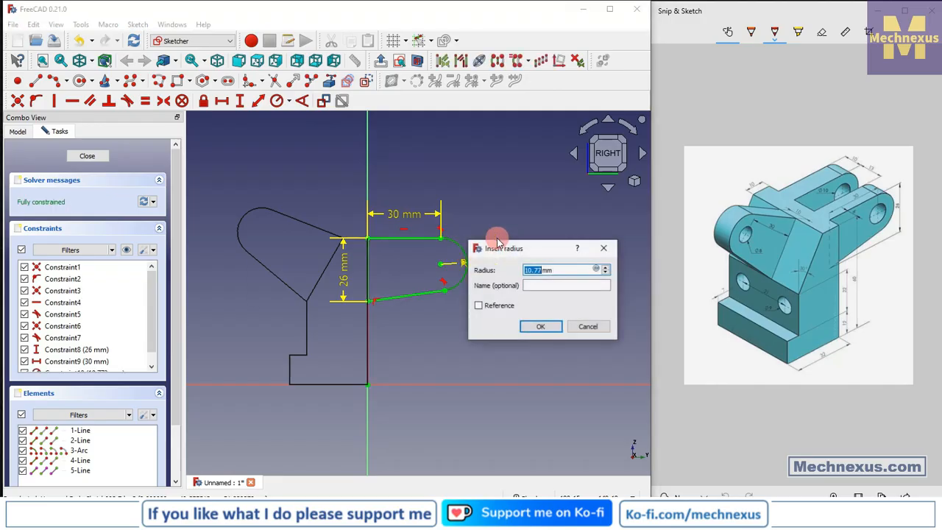
{"action": "key", "text": "Return"}
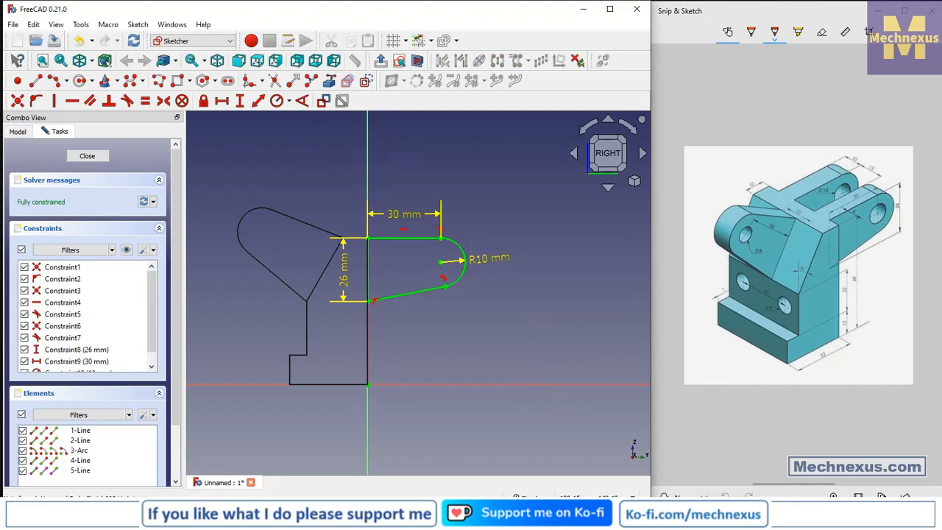
Close the rear arm sketch and return the model display to its as-is shaded style
{"action": "left_click", "coordinate": [97, 156]}
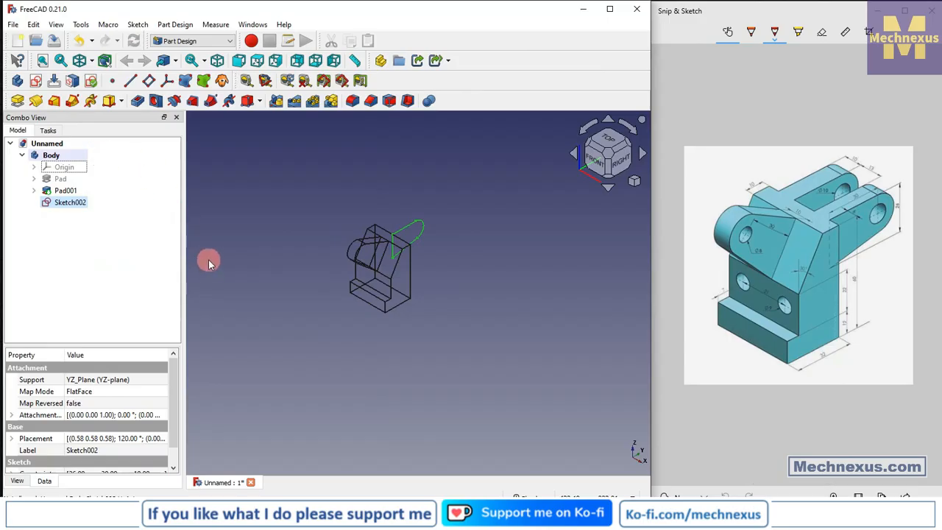
{"action": "key", "text": "v"}
{"action": "key", "text": "1"}
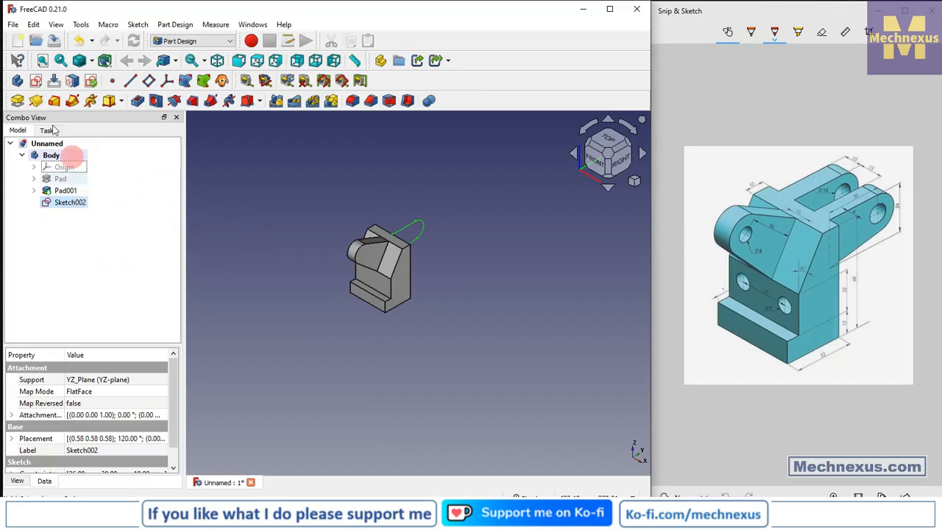
Pad the rear arm sketch 33 mm, symmetric to its sketch plane
{"action": "left_click", "coordinate": [19, 102]}
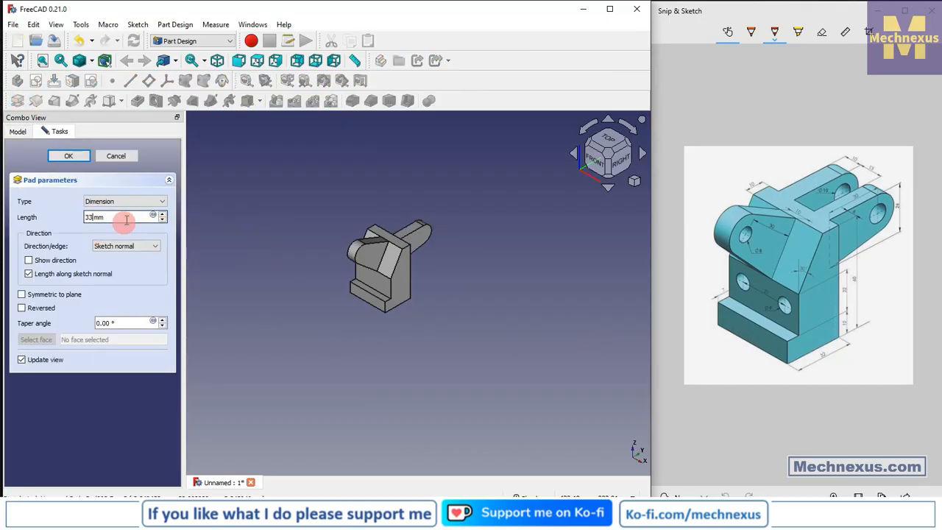
{"action": "left_click", "coordinate": [22, 294]}
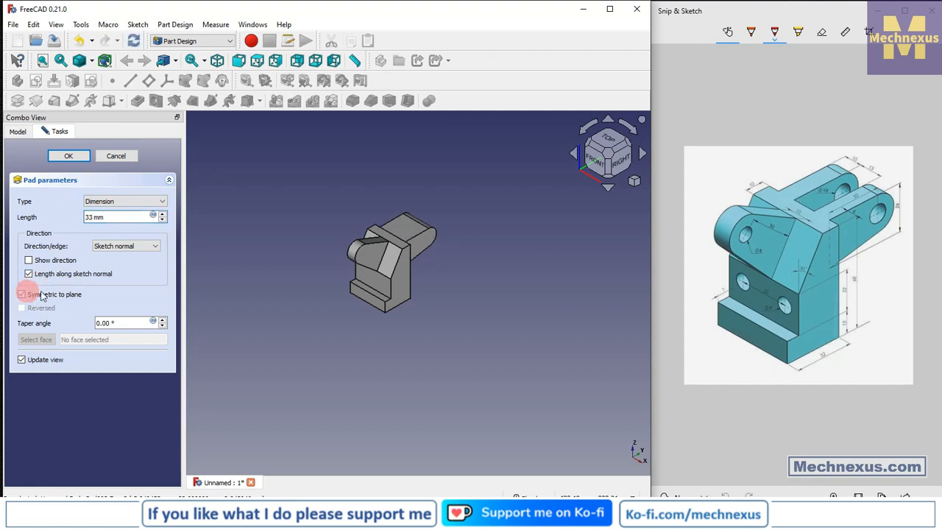
{"action": "left_click", "coordinate": [68, 156]}
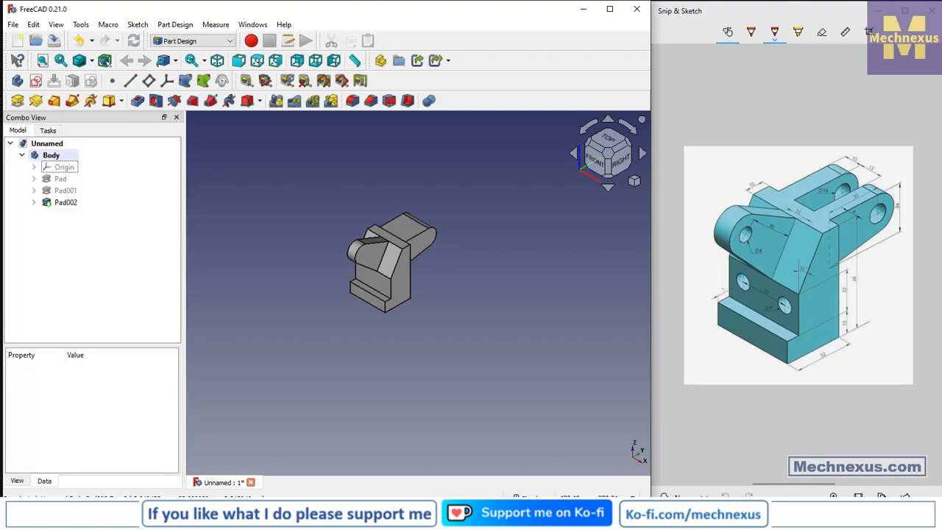
Enlarge the property area and set the rear arm pad's Refine property to true
{"action": "scroll", "coordinate": [368, 236], "scroll_direction": "up", "scroll_amount": 5}
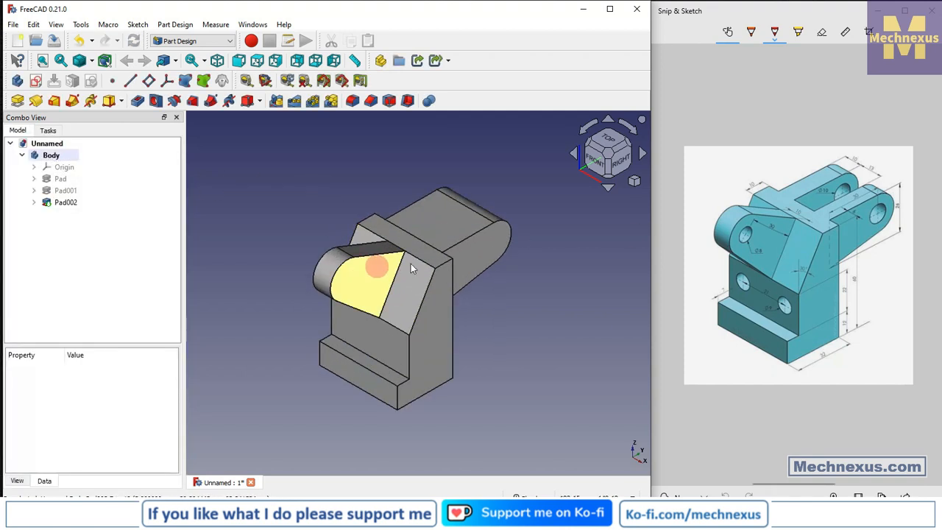
{"action": "mouse_move", "coordinate": [374, 263]}
{"action": "middle_mouse_down"}
{"action": "mouse_move", "coordinate": [301, 293]}
{"action": "mouse_move", "coordinate": [395, 246]}
{"action": "mouse_move", "coordinate": [391, 257]}
{"action": "middle_mouse_up"}
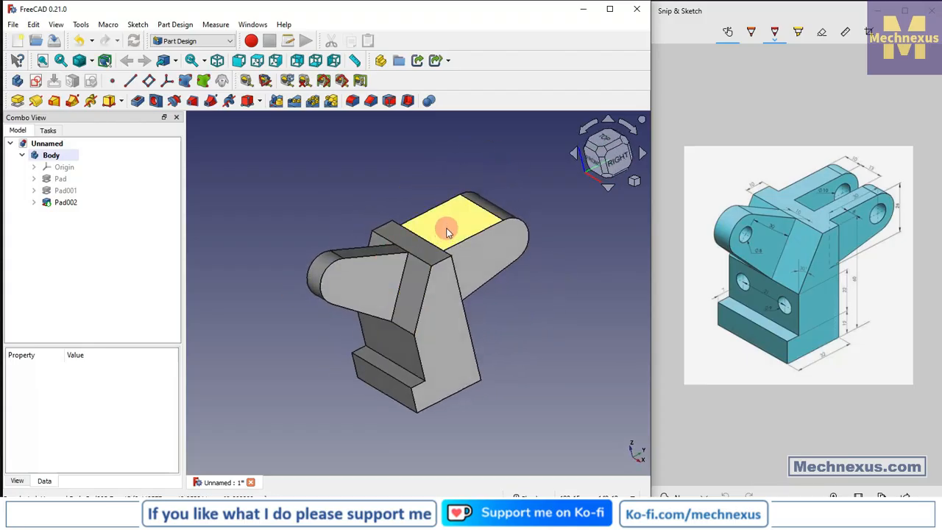
{"action": "left_click", "coordinate": [46, 201]}
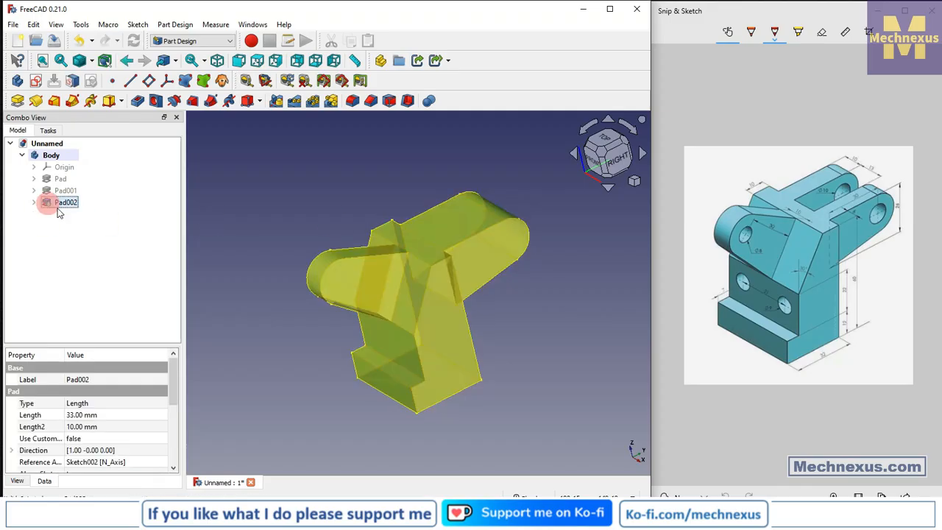
{"action": "left_click_drag", "start_coordinate": [86, 345], "coordinate": [101, 193]}
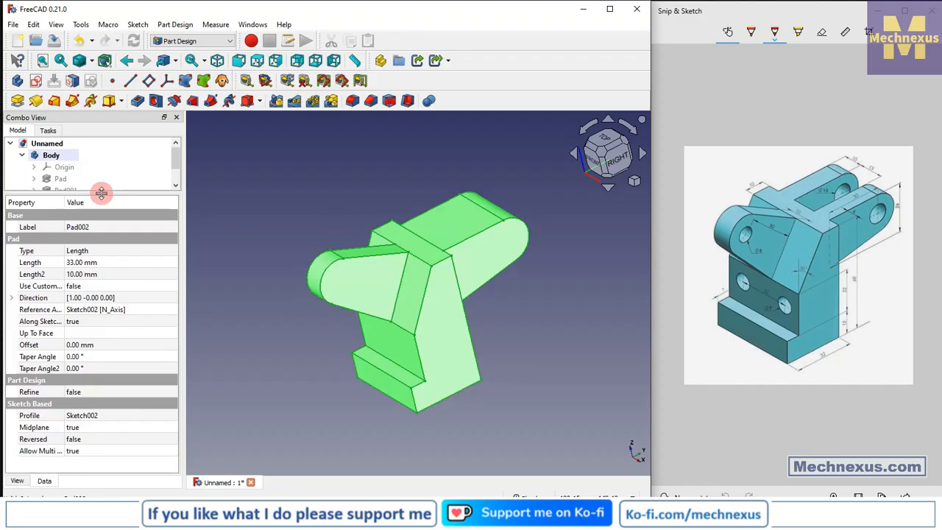
{"action": "left_click", "coordinate": [96, 393]}
{"action": "left_click", "coordinate": [96, 393]}
{"action": "left_click", "coordinate": [94, 412]}
{"action": "left_click", "coordinate": [210, 369]}
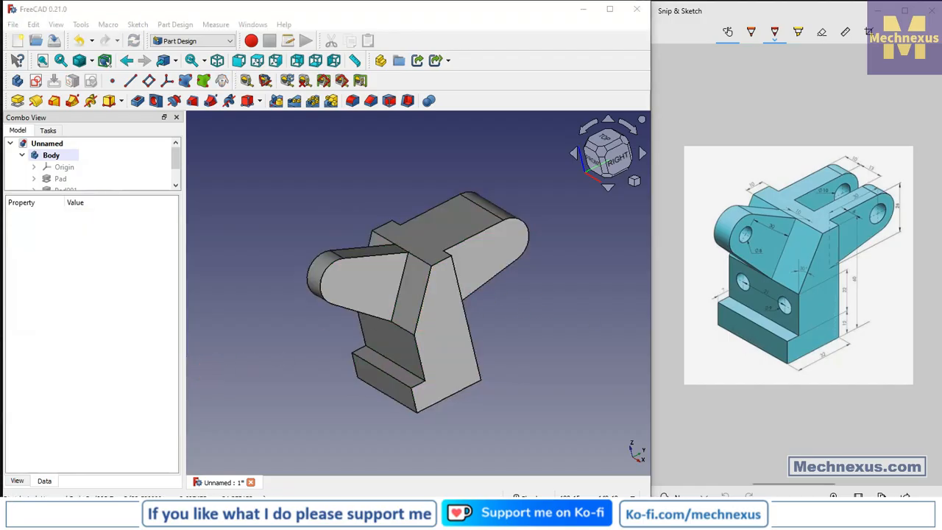
Start a new sketch on the flat top face shared by the body and the rear arm
{"action": "left_click", "coordinate": [827, 206]}
{"action": "left_click", "coordinate": [430, 232]}
{"action": "left_click", "coordinate": [430, 231]}
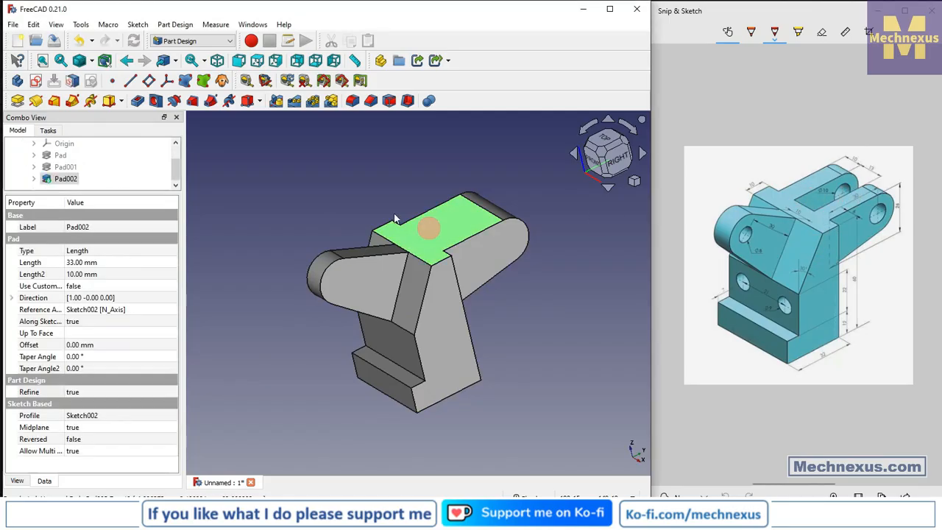
{"action": "left_click", "coordinate": [35, 82]}
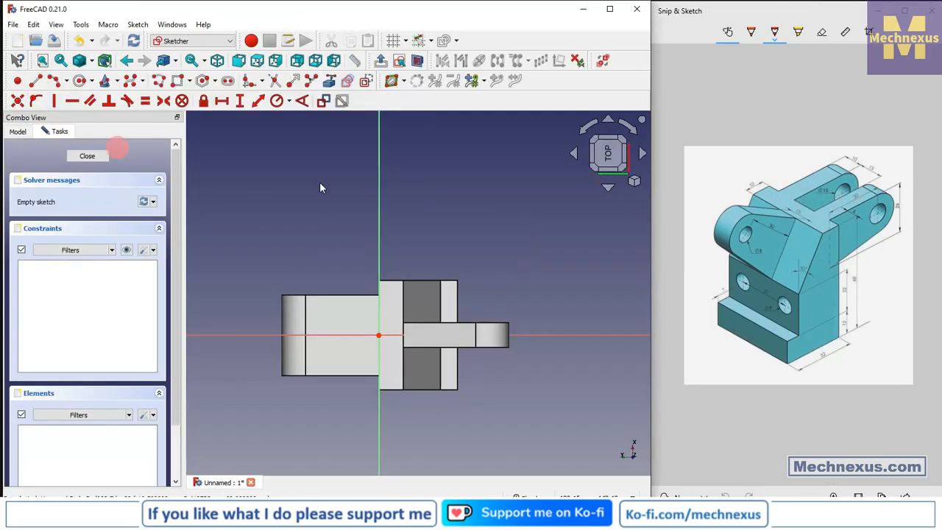
Draw a rectangle about 48.7 mm long across the rear arm, from the vertical axis to beyond the arm's rounded end
{"action": "left_click", "coordinate": [626, 184]}
{"action": "left_click", "coordinate": [644, 214]}
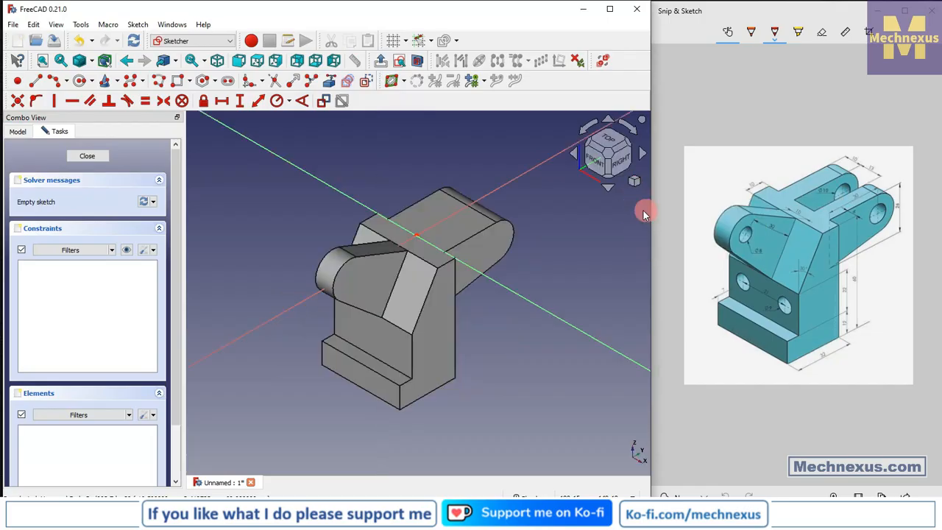
{"action": "left_click", "coordinate": [608, 141]}
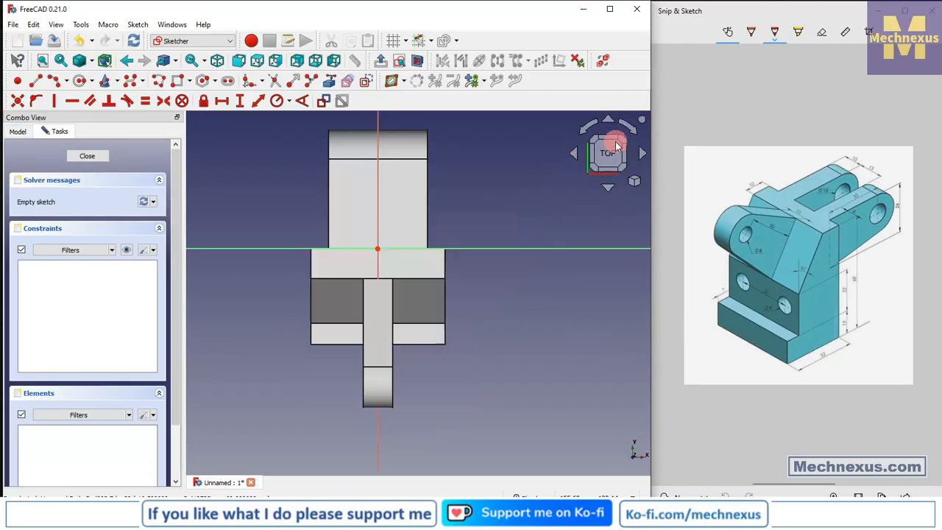
{"action": "left_click", "coordinate": [634, 129]}
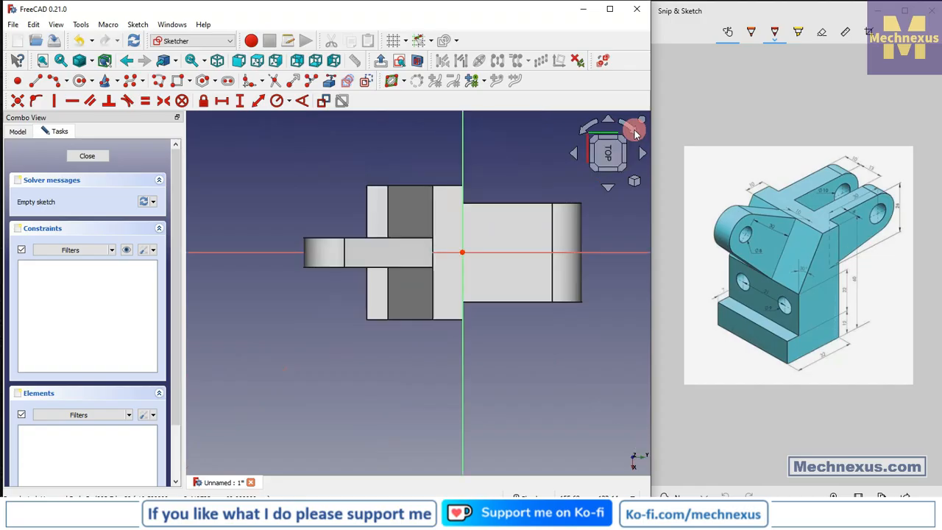
{"action": "scroll", "coordinate": [565, 254], "scroll_direction": "up", "scroll_amount": 1}
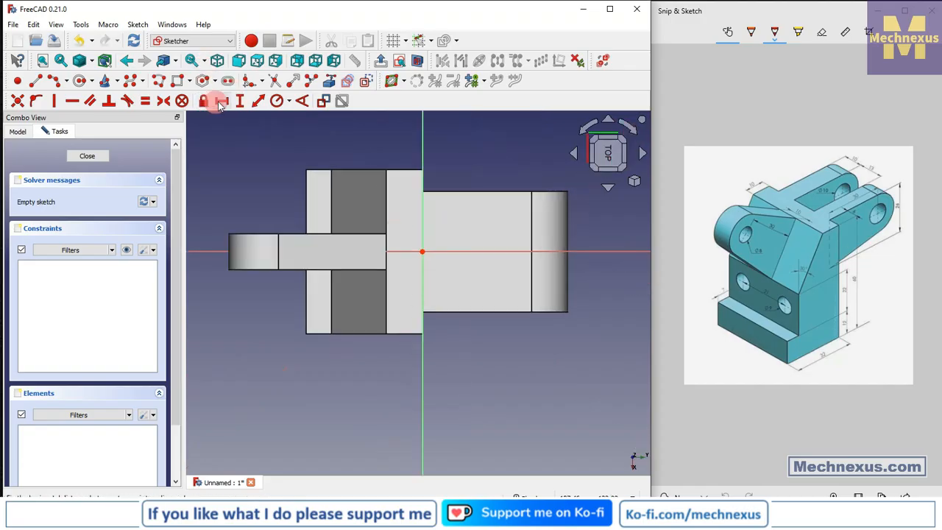
{"action": "left_click", "coordinate": [158, 83]}
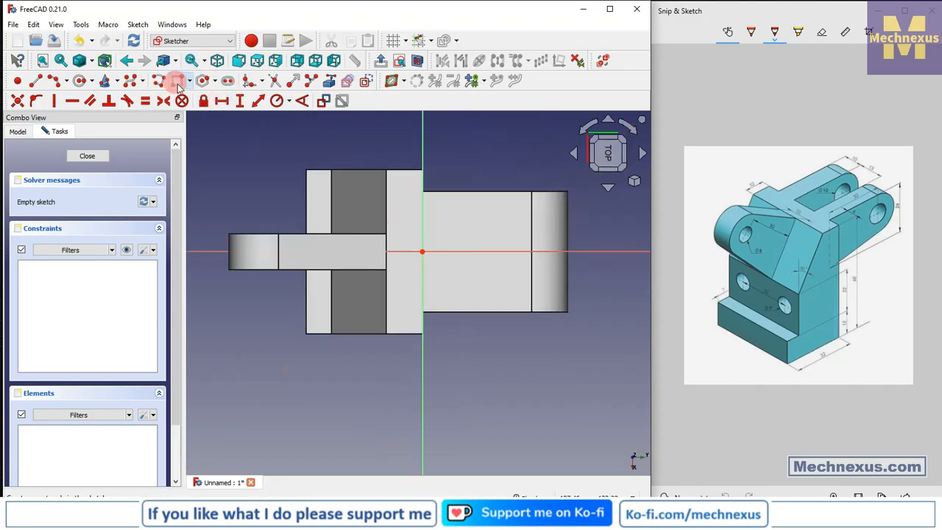
{"action": "left_click", "coordinate": [422, 227]}
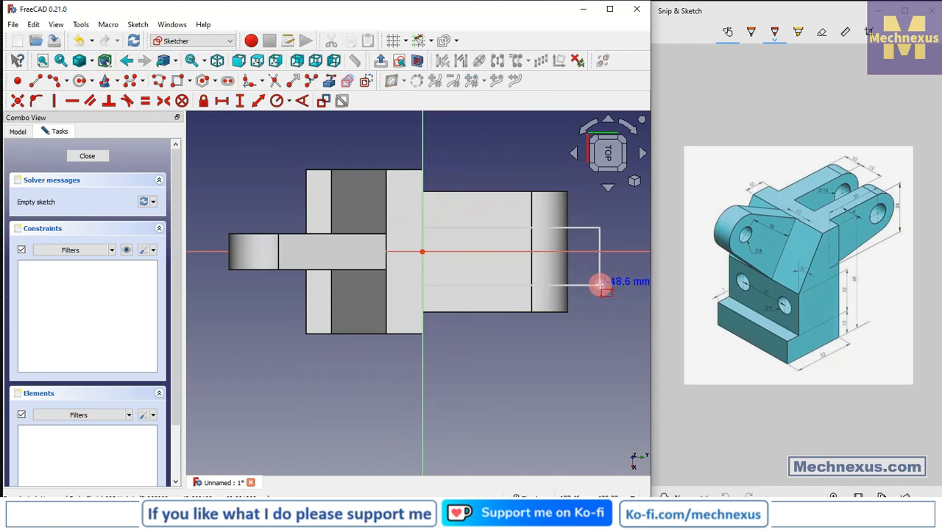
{"action": "left_click", "coordinate": [600, 284]}
Make the rectangle's two corners at the vertical axis symmetric about the horizontal axis and delete the redundant vertical constraint on that edge
{"action": "left_click", "coordinate": [164, 101]}
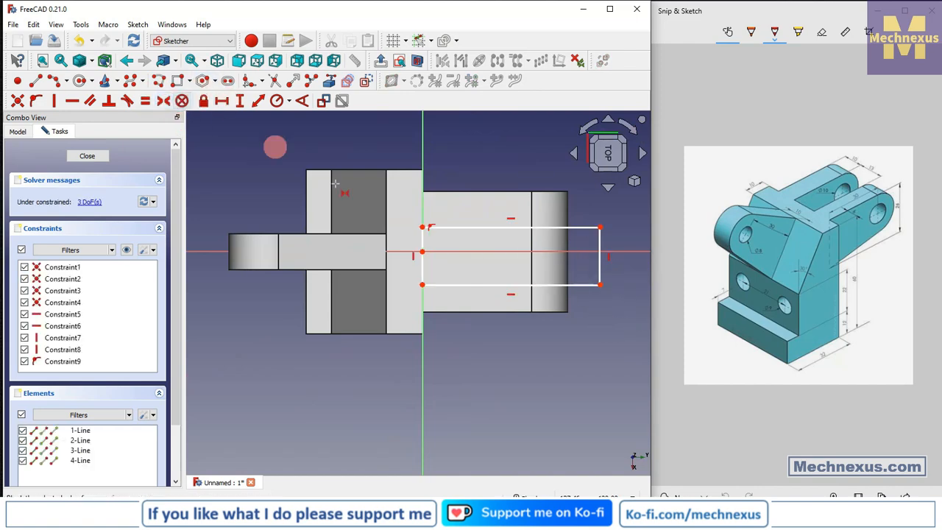
{"action": "left_click", "coordinate": [422, 287]}
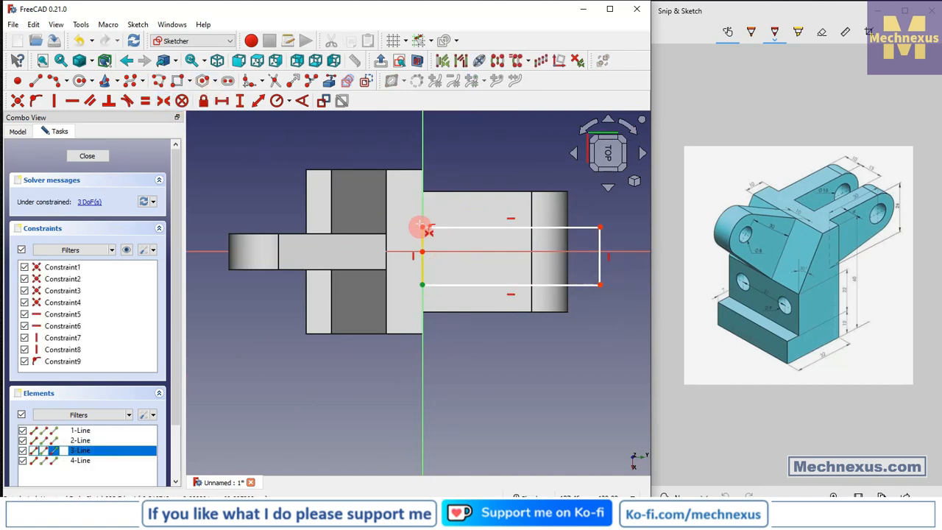
{"action": "left_click", "coordinate": [425, 228]}
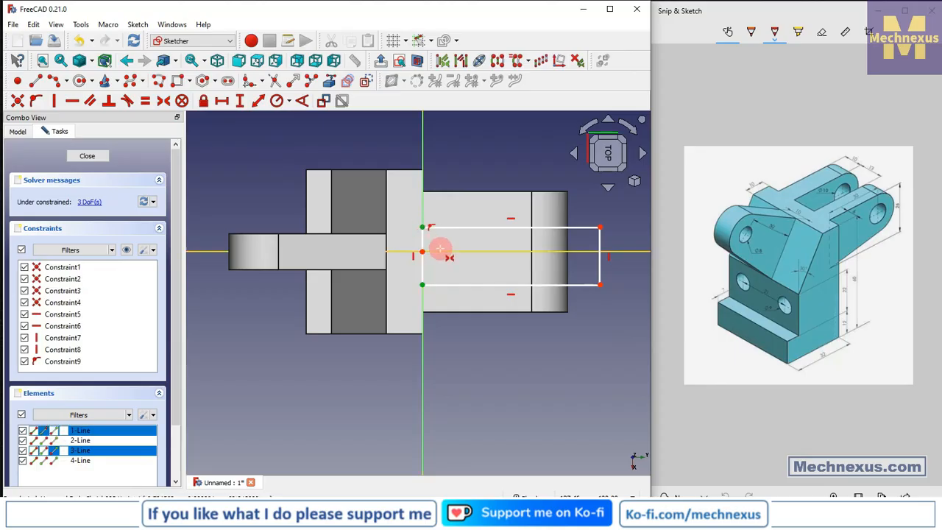
{"action": "left_click", "coordinate": [440, 252]}
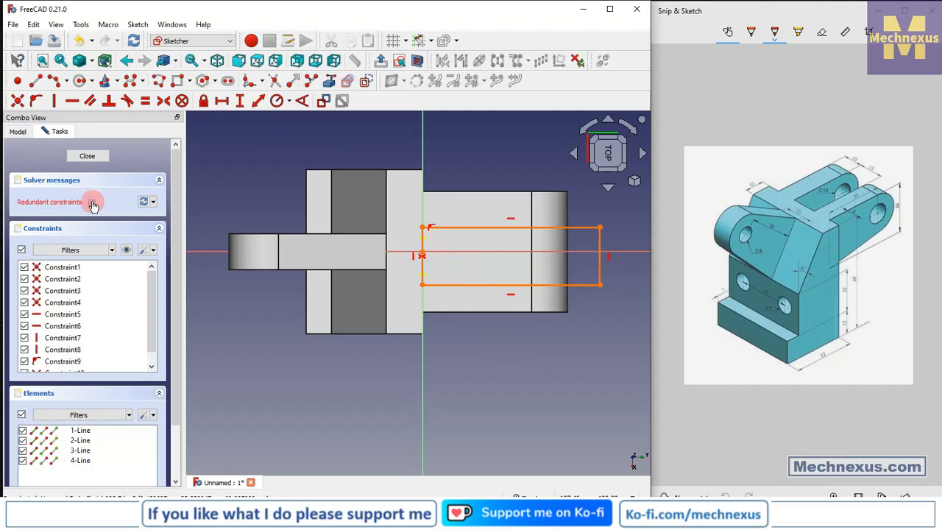
{"action": "right_click", "coordinate": [74, 350]}
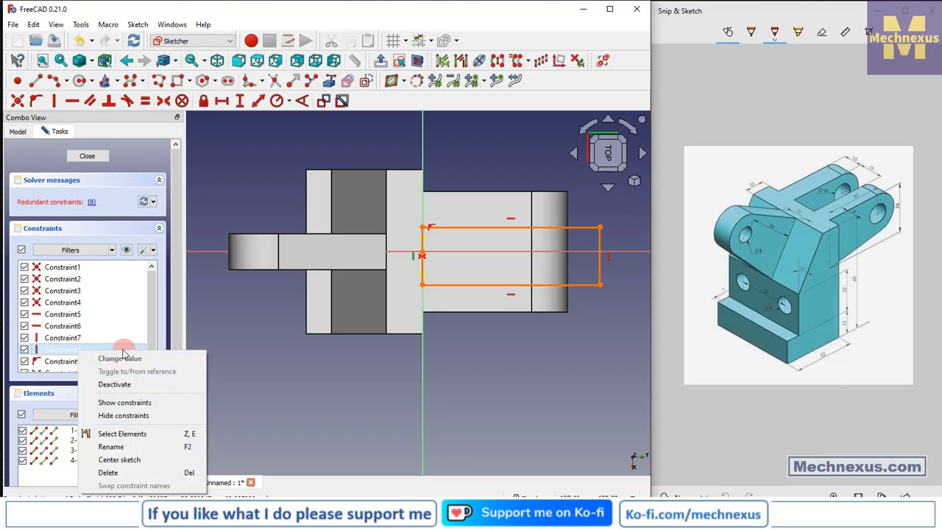
{"action": "left_click", "coordinate": [109, 474]}
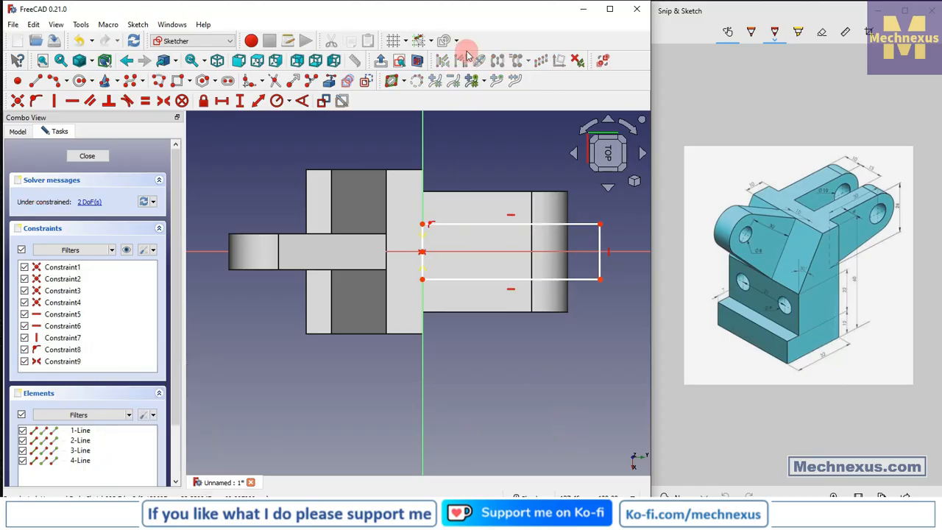
Dimension the rectangle to 50 mm long and 13 mm wide
{"action": "left_click", "coordinate": [483, 278]}
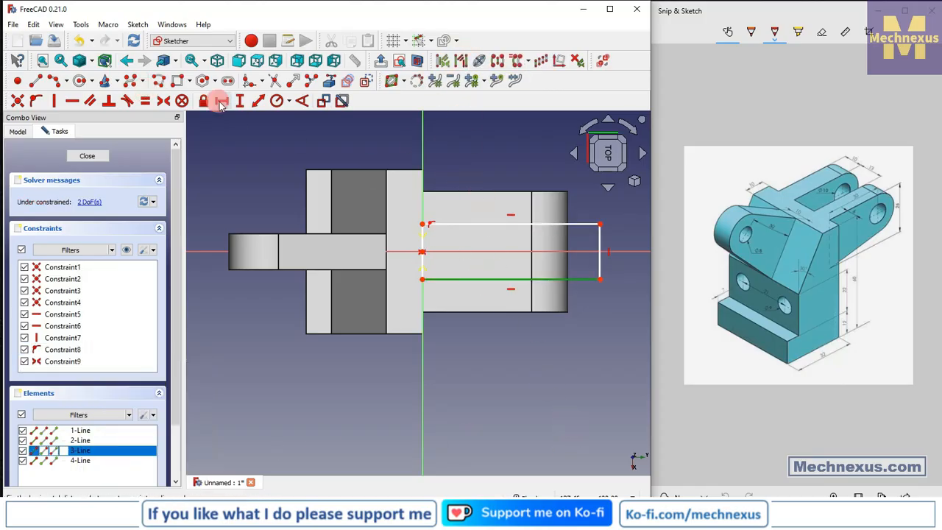
{"action": "left_click", "coordinate": [221, 101]}
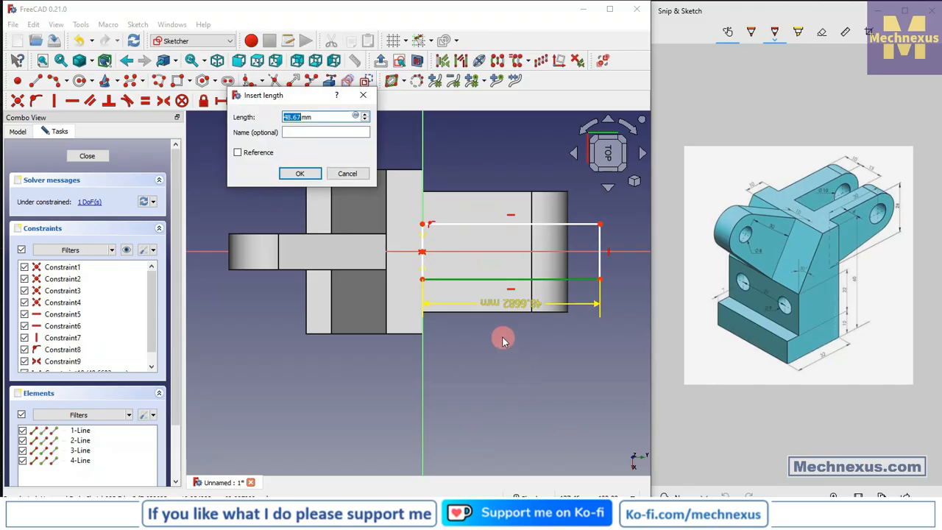
{"action": "key", "text": "Return"}
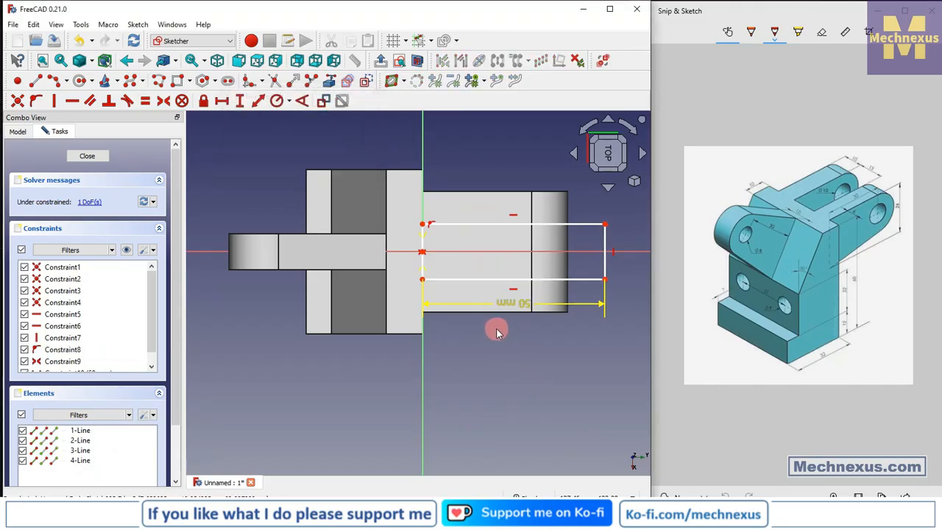
{"action": "left_click", "coordinate": [605, 266]}
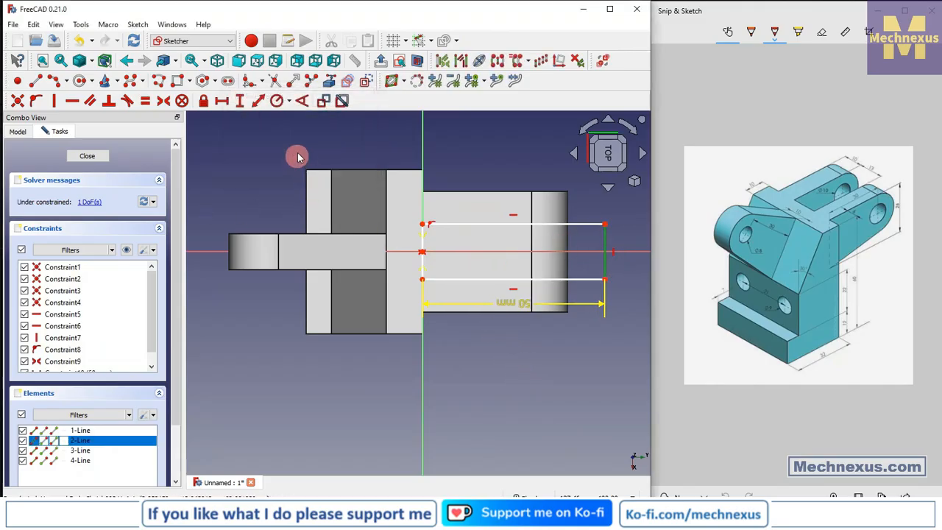
{"action": "left_click", "coordinate": [239, 101]}
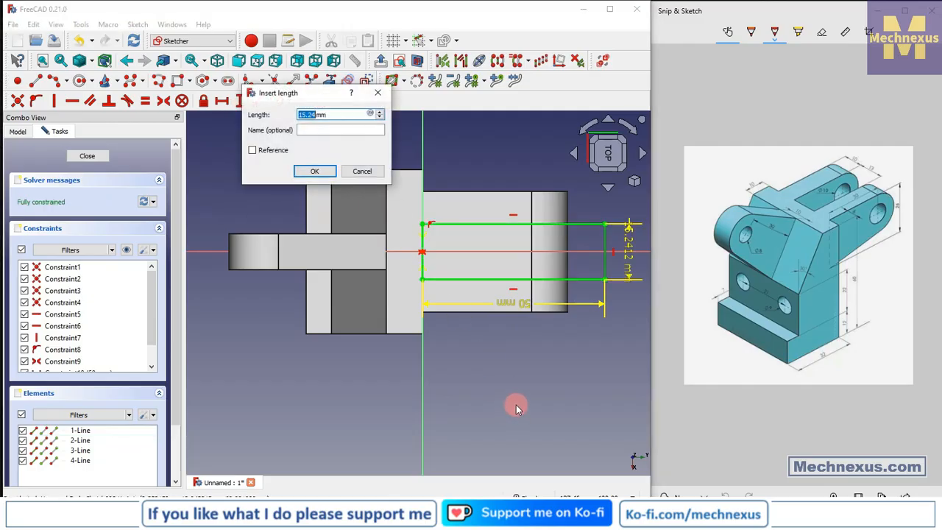
{"action": "type", "text": "13"}
{"action": "key", "text": "Return"}
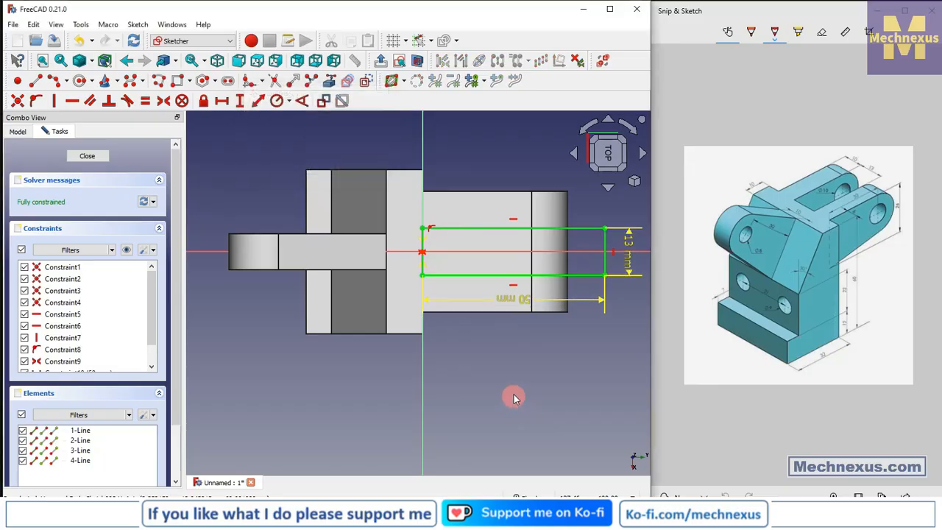
Close the rectangle sketch and cut it through all as a pocket, splitting the rear arm into a fork
{"action": "left_click", "coordinate": [79, 157]}
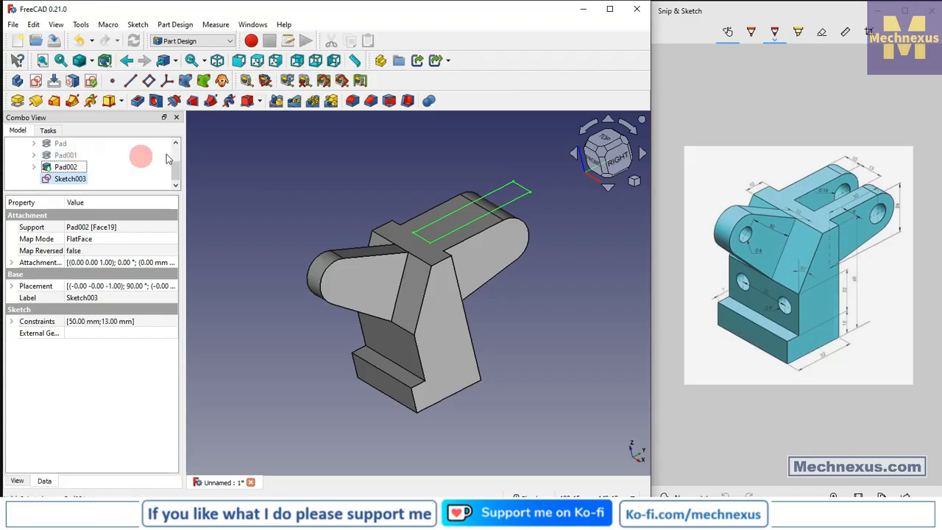
{"action": "left_click", "coordinate": [131, 101]}
{"action": "left_click", "coordinate": [122, 202]}
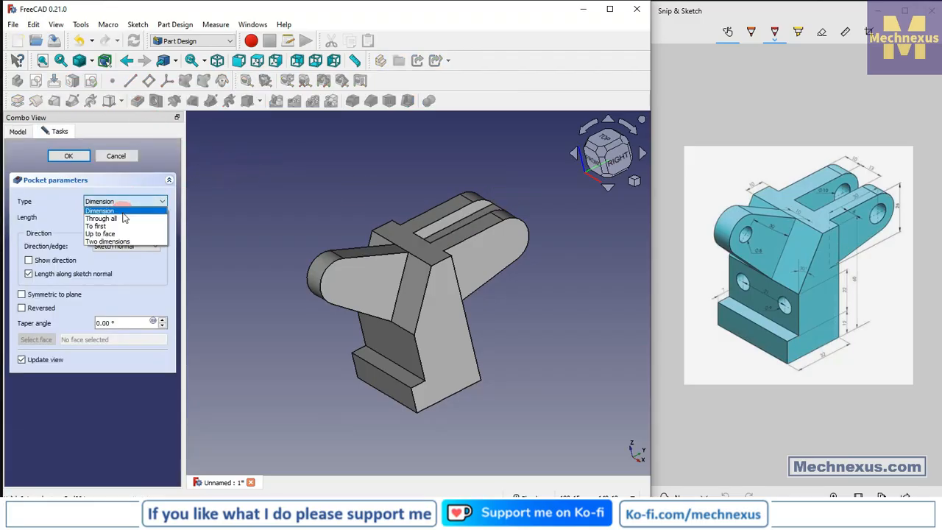
{"action": "left_click", "coordinate": [123, 219]}
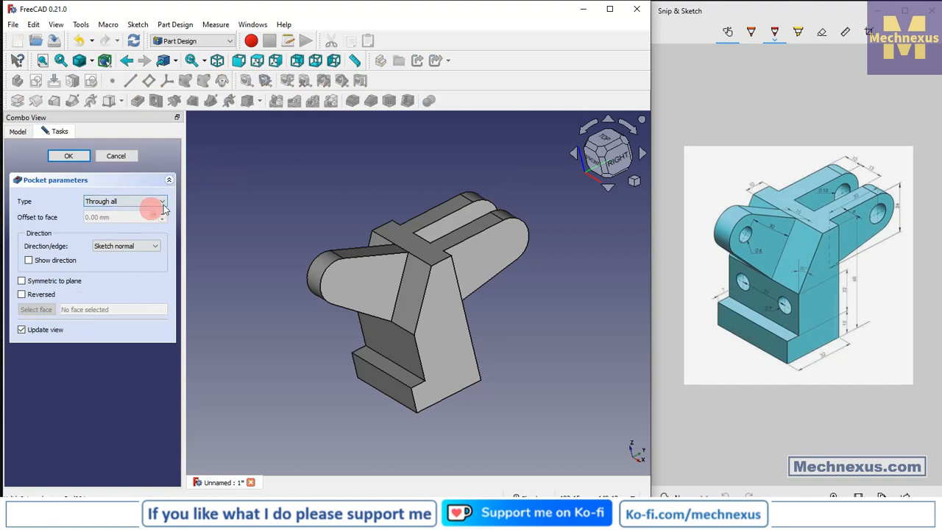
{"action": "left_click", "coordinate": [68, 155]}
Start a new sketch on the outer side face of the forked rear arm
{"action": "left_click", "coordinate": [636, 182]}
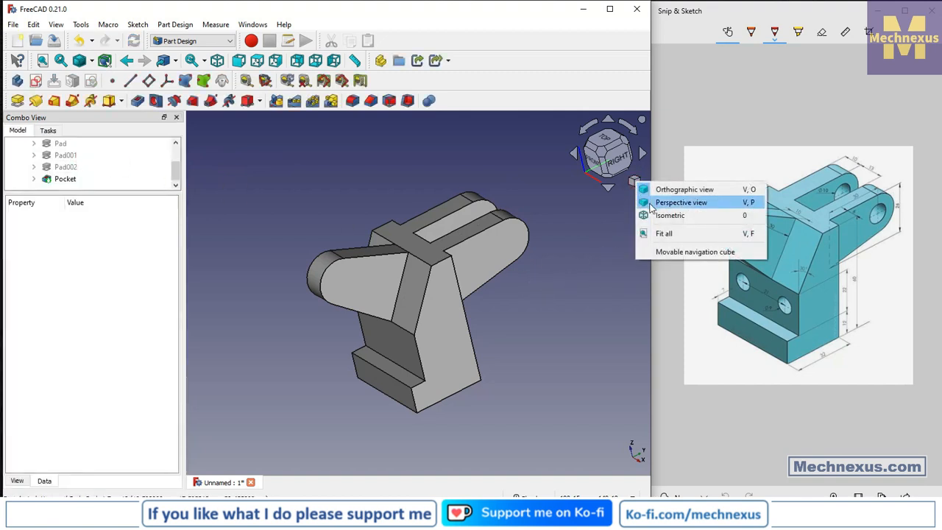
{"action": "left_click", "coordinate": [654, 216]}
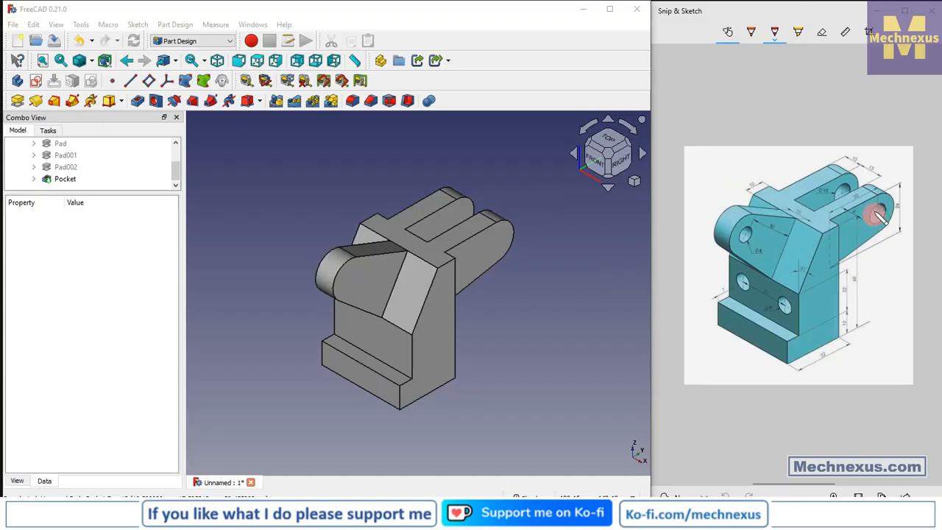
{"action": "left_click", "coordinate": [479, 267]}
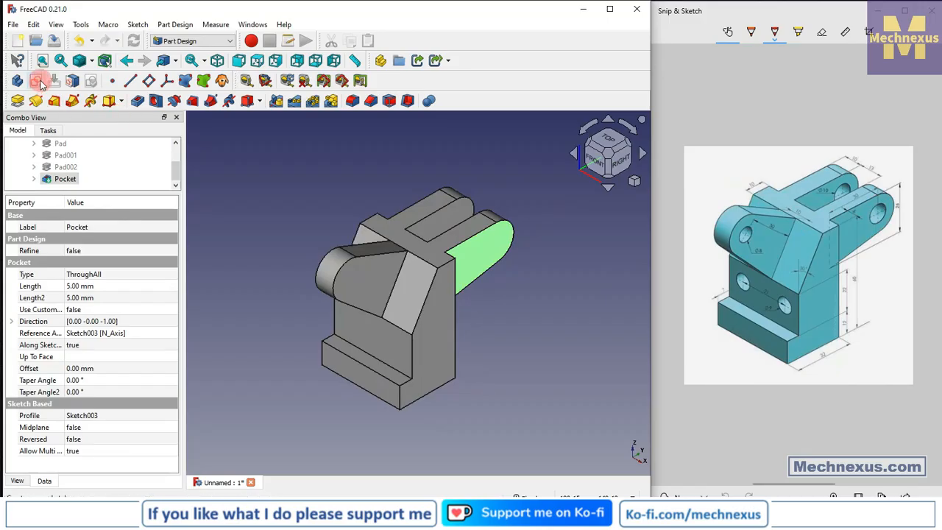
{"action": "left_click", "coordinate": [36, 81]}
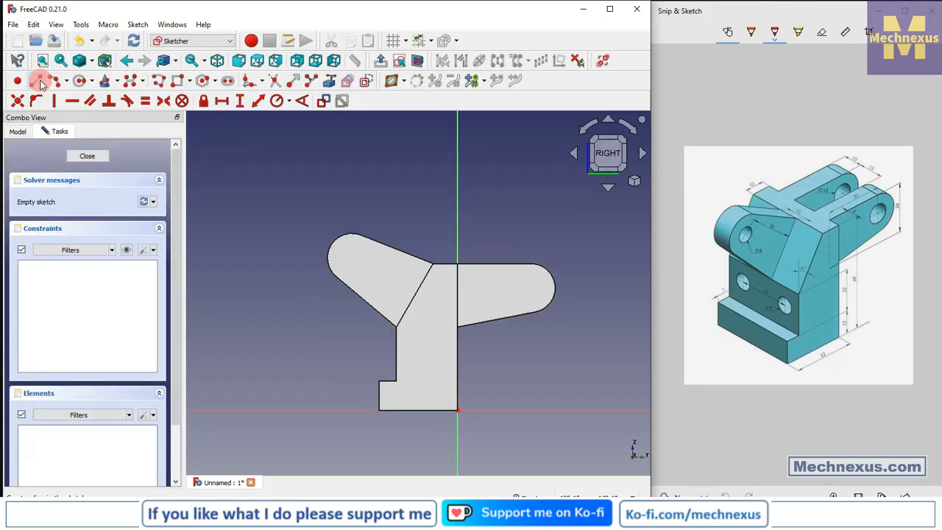
Reference the rear arm's rounded end as external geometry and draw a circle about 12.5 mm in diameter at its arc centre
{"action": "left_click", "coordinate": [329, 81]}
{"action": "left_click", "coordinate": [552, 277]}
{"action": "scroll", "coordinate": [563, 312], "scroll_direction": "up", "scroll_amount": 2}
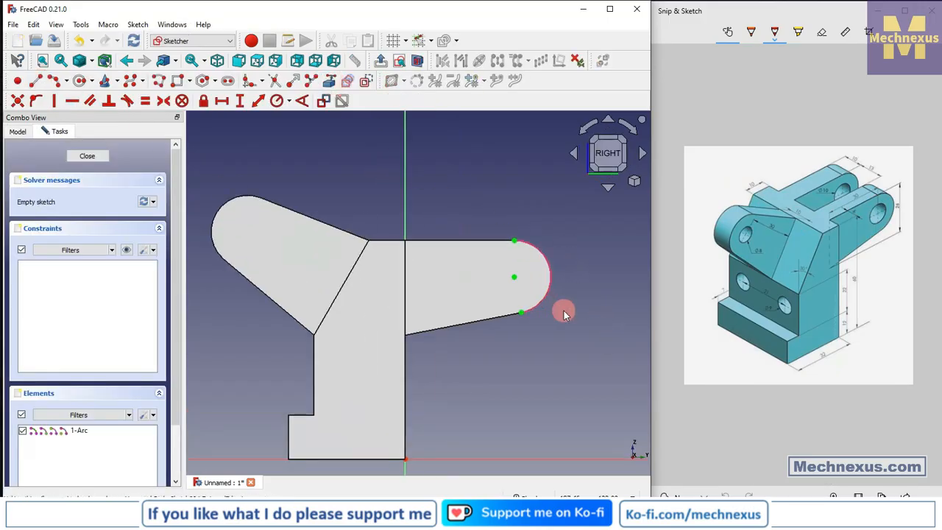
{"action": "left_click", "coordinate": [83, 83]}
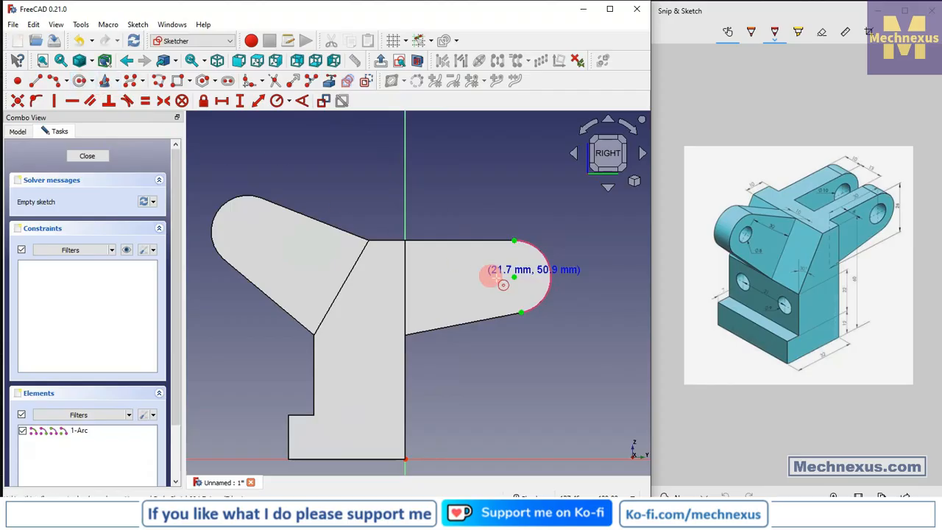
{"action": "left_click", "coordinate": [514, 276]}
{"action": "left_click", "coordinate": [535, 264]}
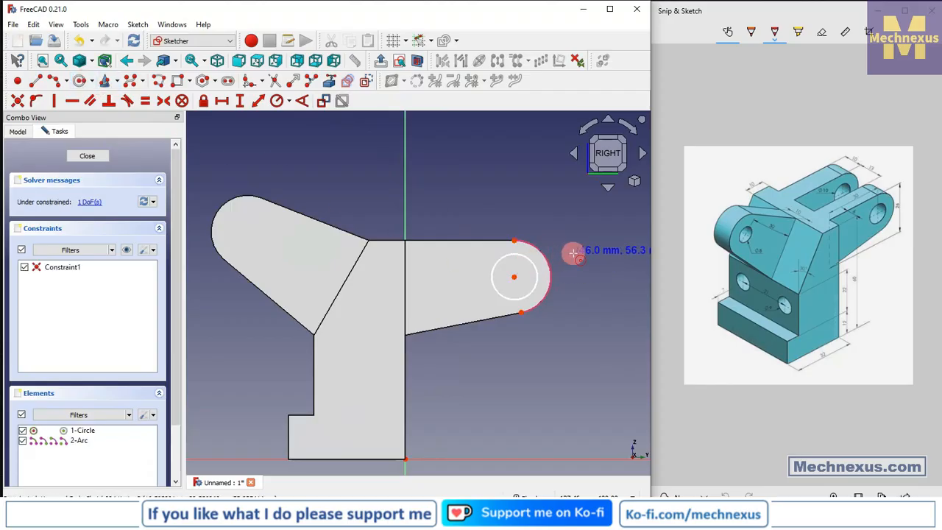
Constrain the circle's diameter to 10 mm
{"action": "left_click", "coordinate": [293, 102]}
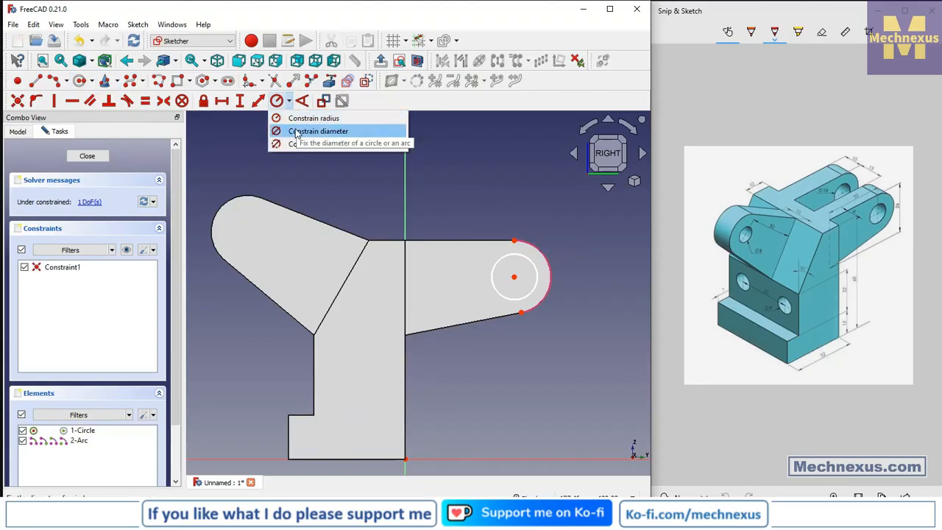
{"action": "left_click", "coordinate": [318, 131]}
{"action": "left_click", "coordinate": [531, 263]}
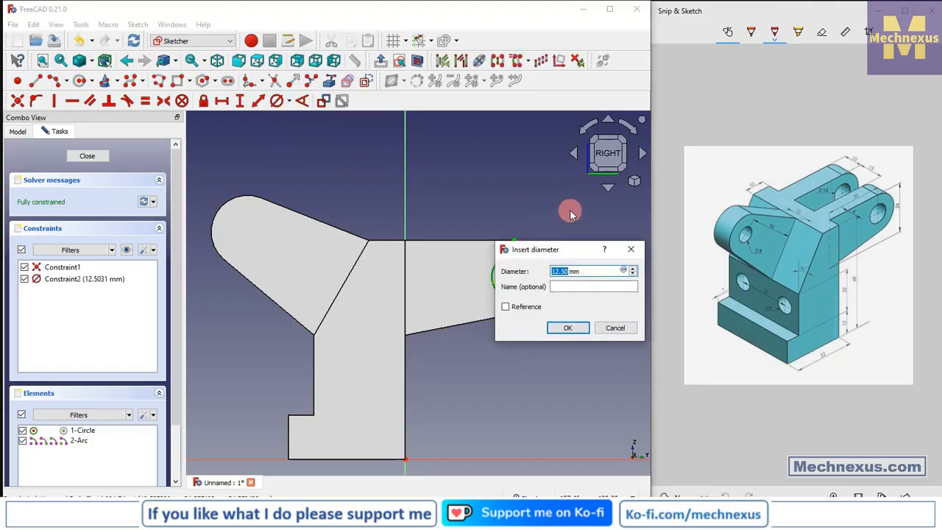
{"action": "key", "text": "Return"}
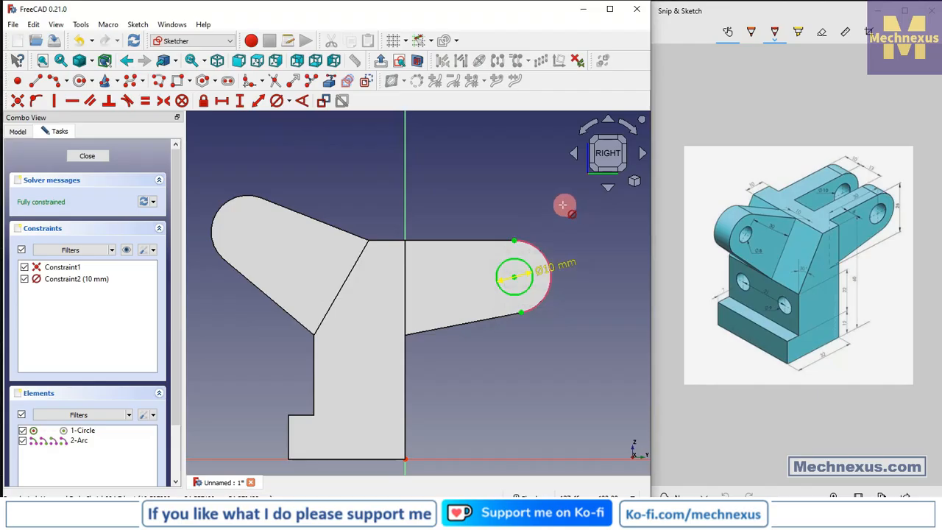
Close the circle sketch and pocket it through all, cutting the hole through both prongs of the rear fork
{"action": "left_click", "coordinate": [88, 156]}
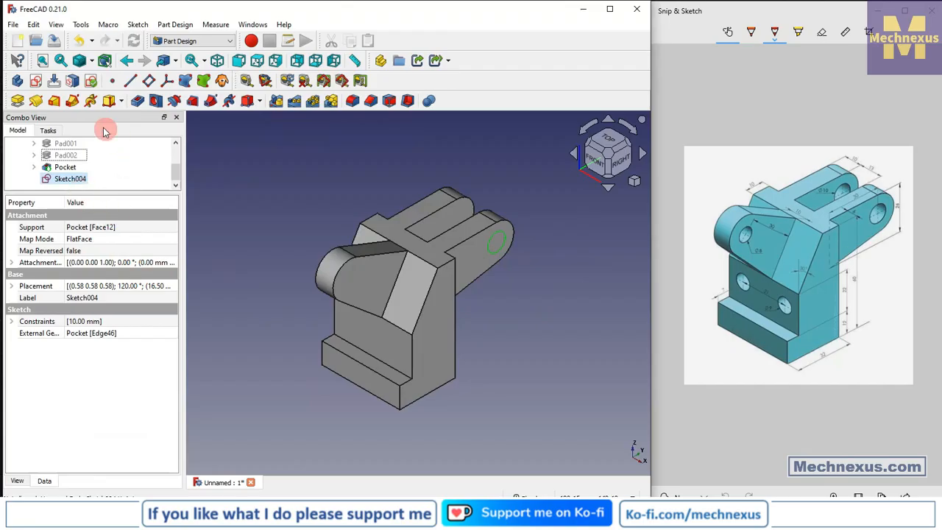
{"action": "left_click", "coordinate": [137, 102]}
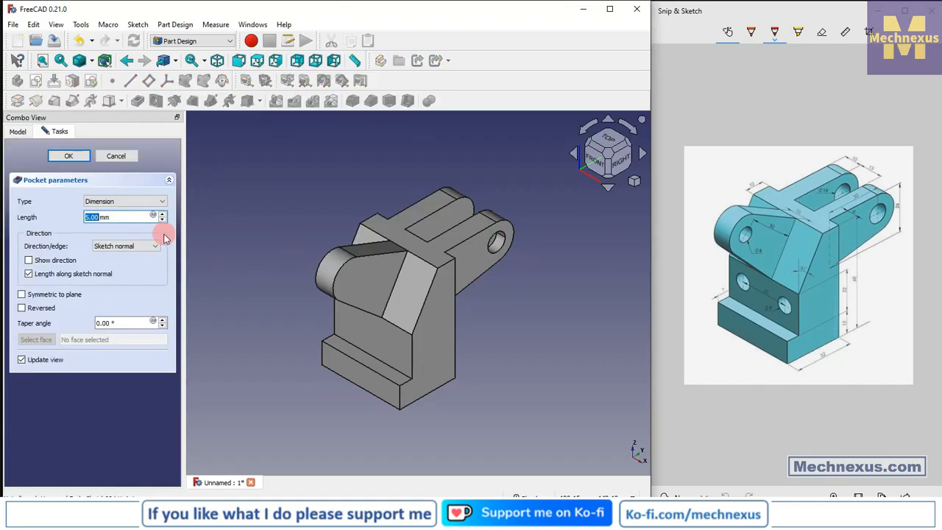
{"action": "left_click", "coordinate": [118, 201]}
{"action": "left_click", "coordinate": [108, 218]}
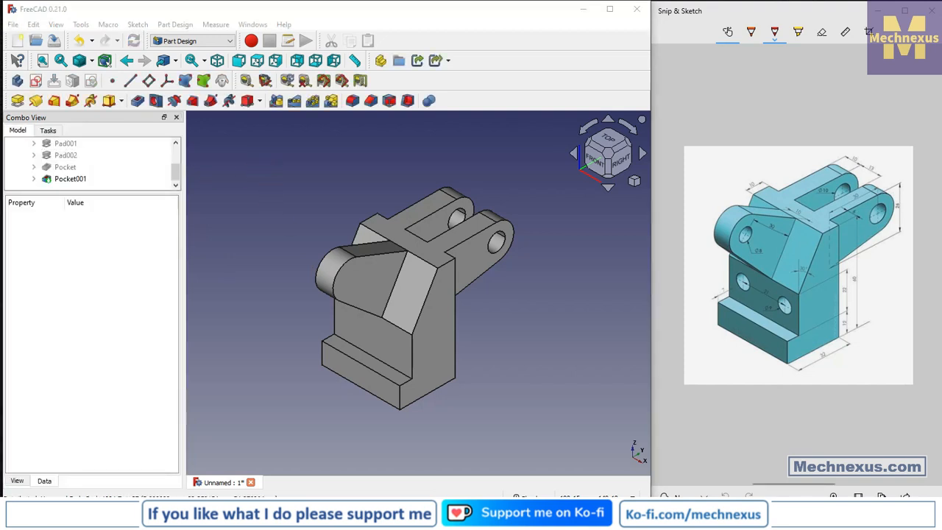
Select the flat side face of the angled front arm
{"action": "left_click", "coordinate": [367, 273]}
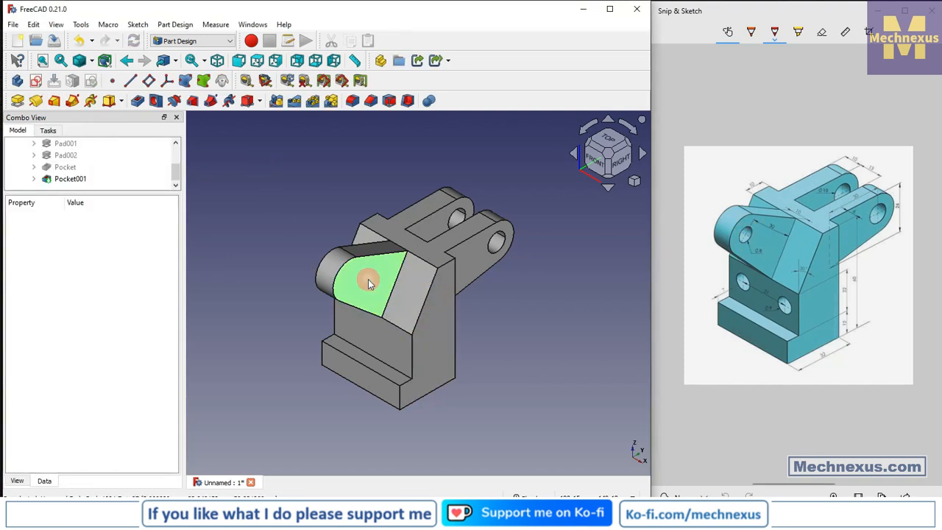